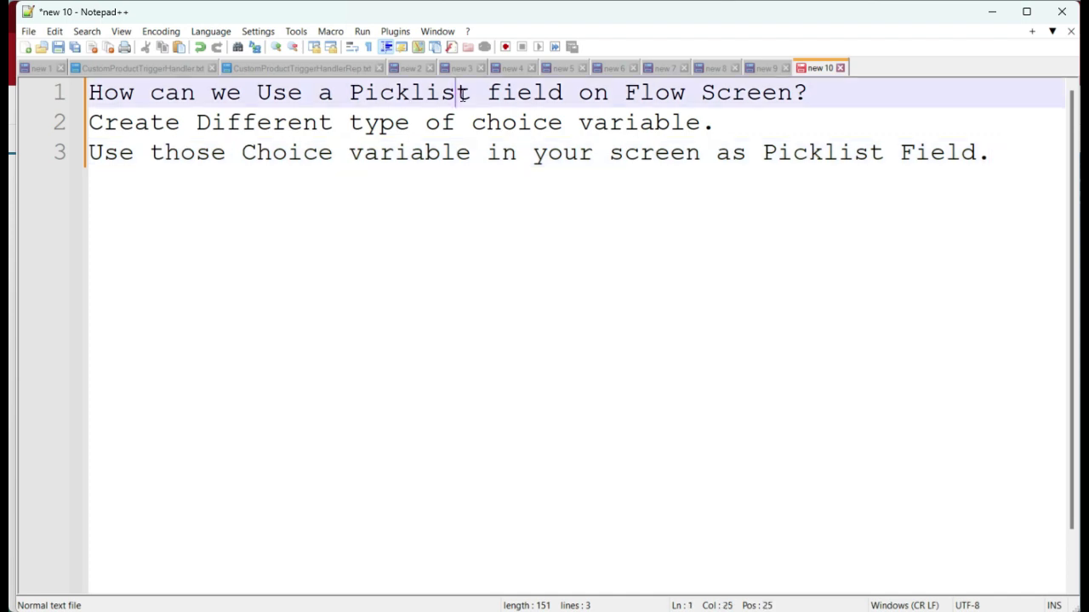
left_click(699, 95)
left_click(696, 97)
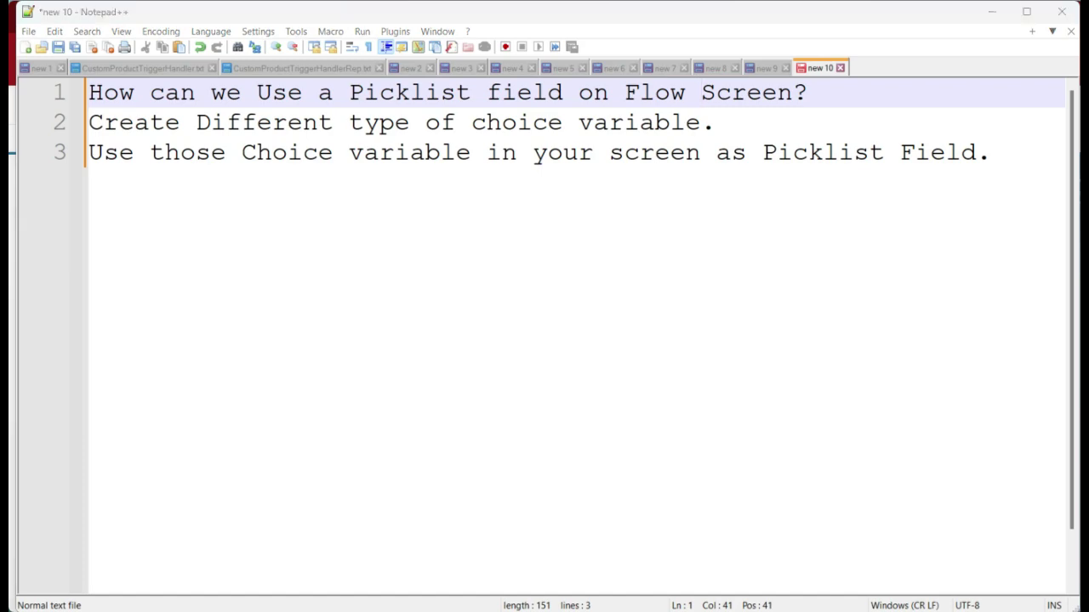
Switch to Salesforce Setup, search the setup menu for "flow" and open the Flows page
left_click(991, 12)
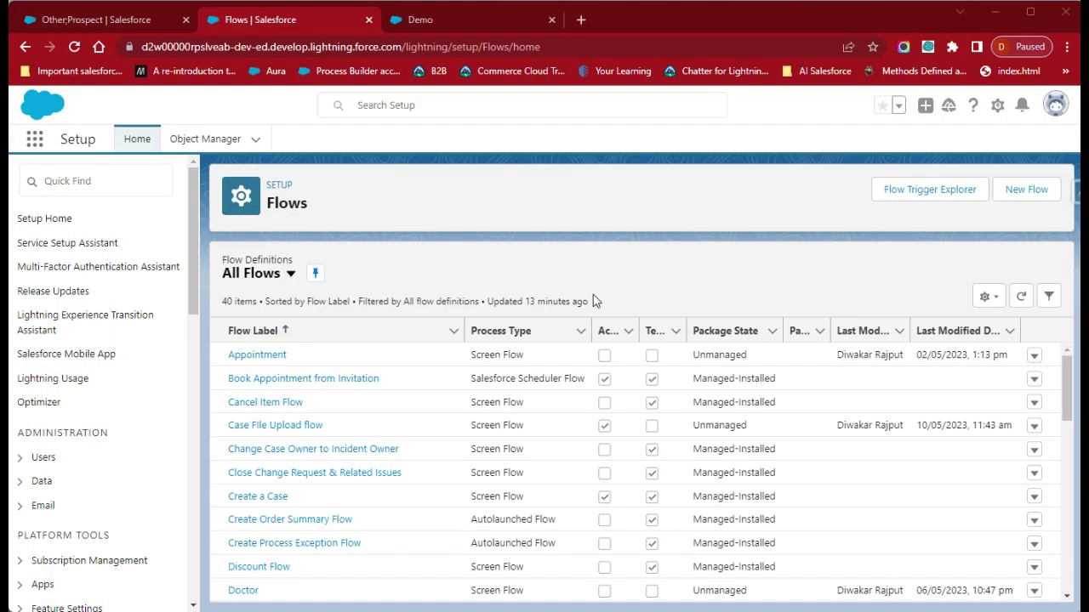
left_click(107, 182)
type("g")
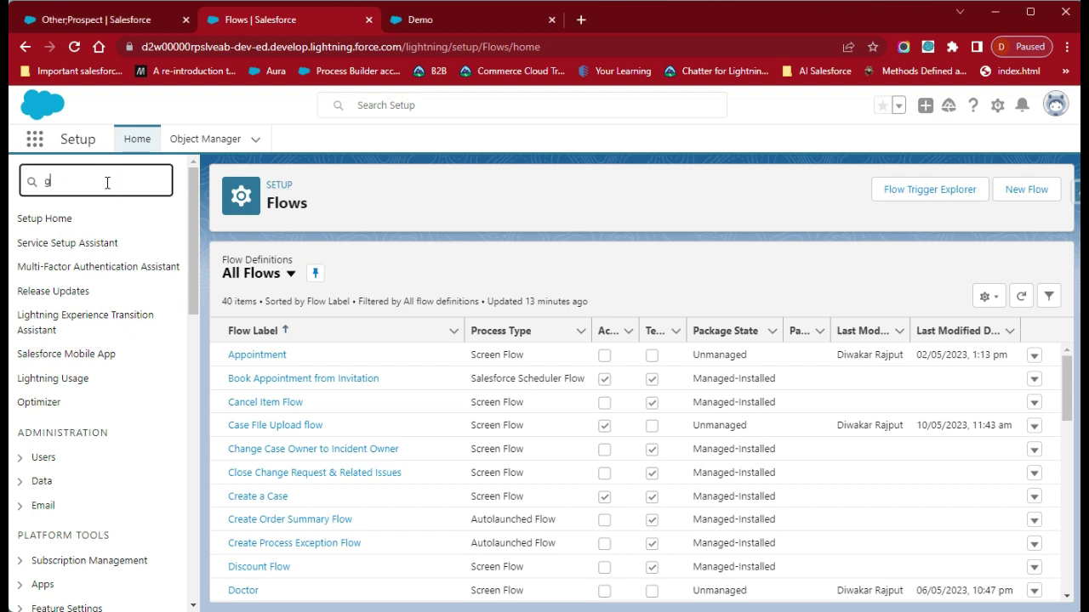
key("BackSpace")
type("flow")
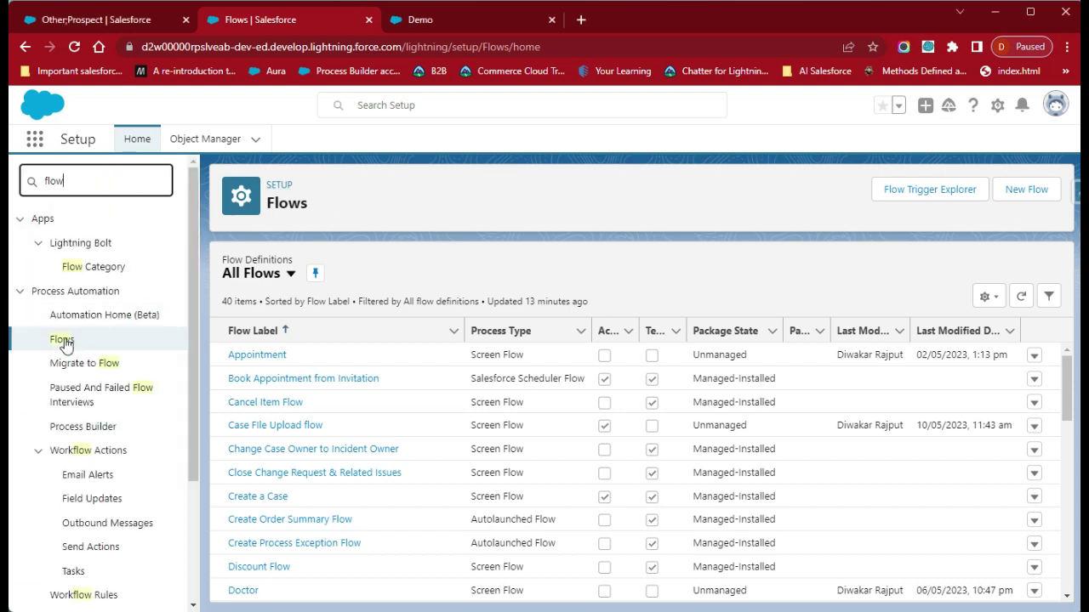
left_click(63, 341)
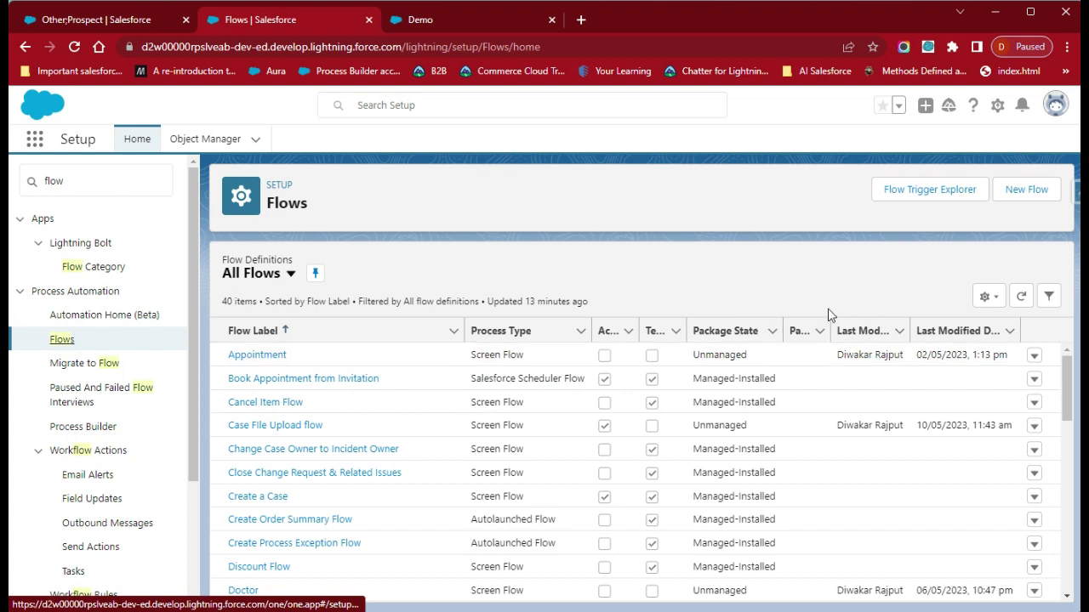
Create a new Screen Flow and close the Demo browser tab
left_click(1042, 193)
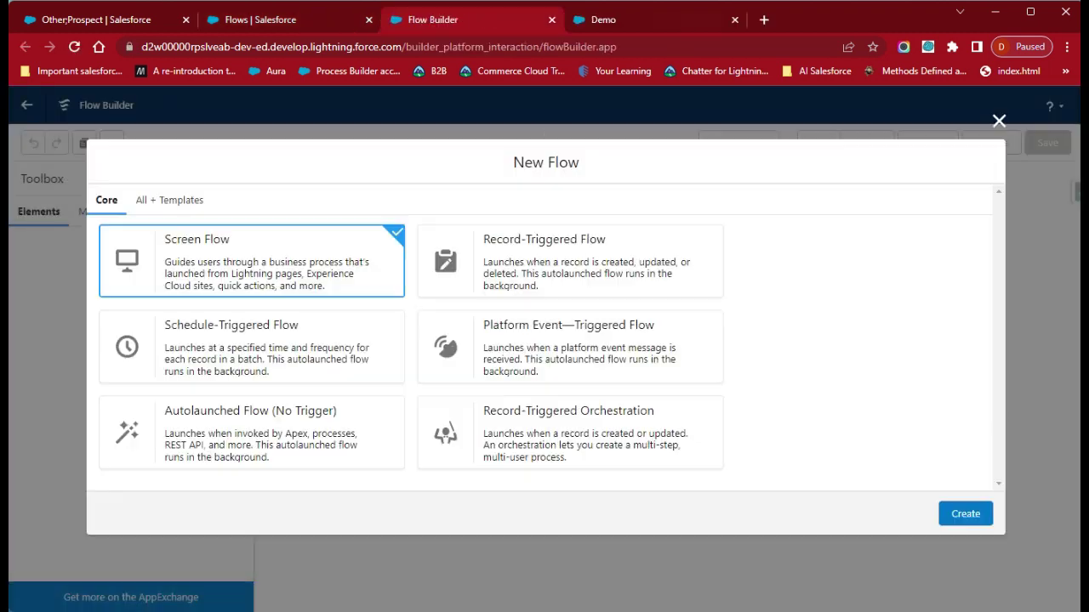
left_click(736, 20)
left_click(954, 515)
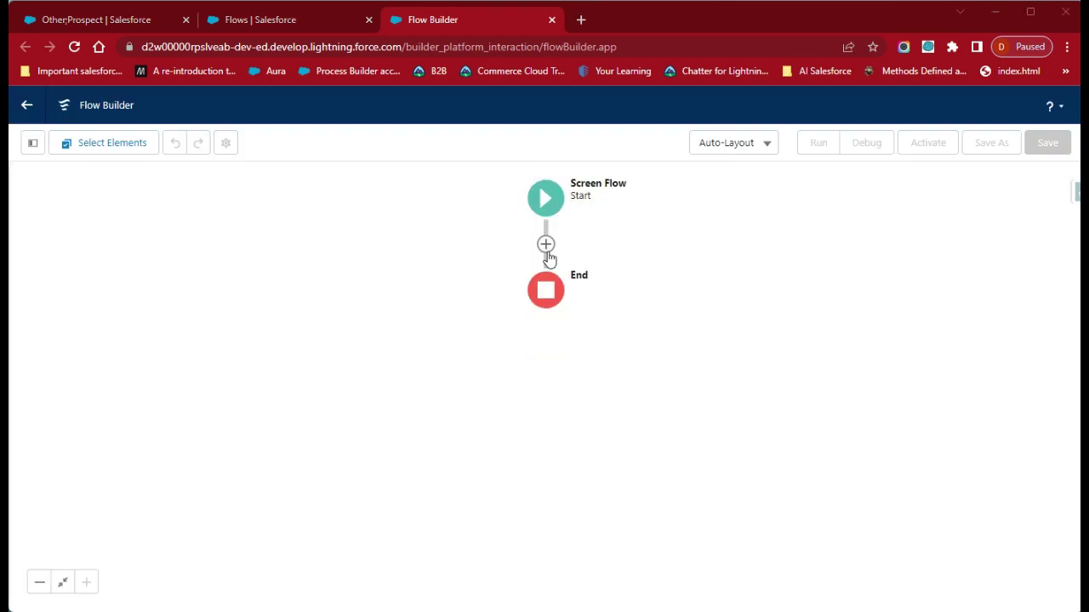
Add a Screen element between Start and End and label it "Picklist Example"
left_click(546, 245)
left_click(526, 361)
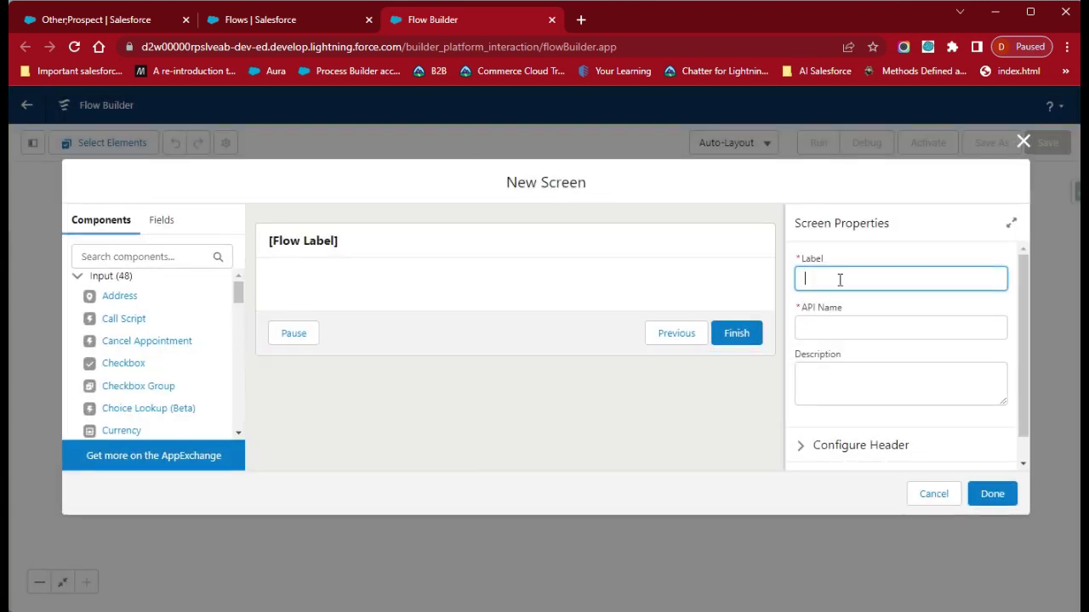
left_click(838, 279)
left_click(462, 321)
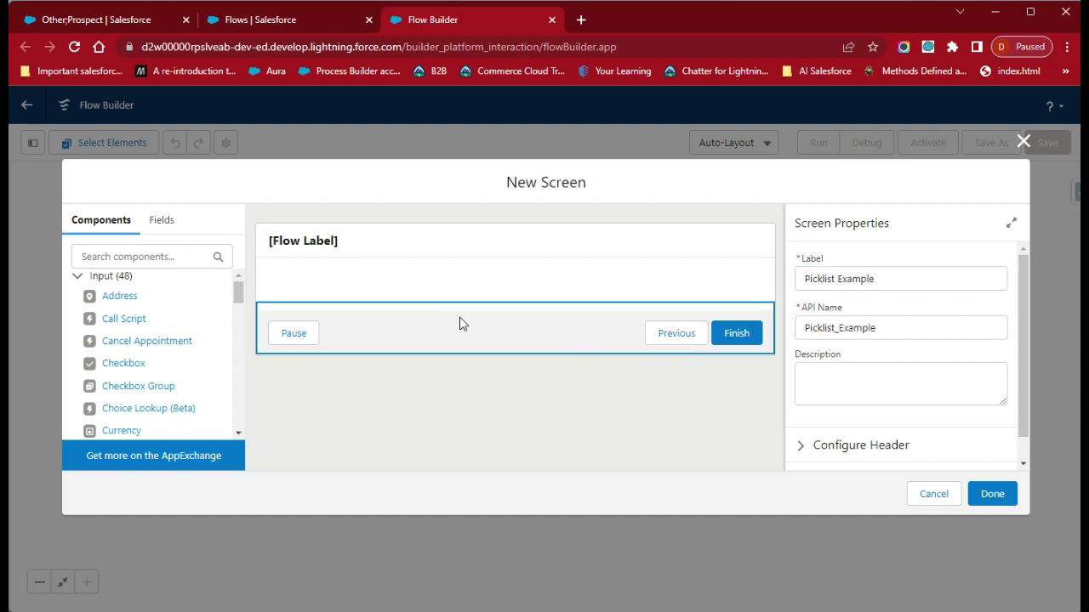
Find the Picklist component by searching for "Pickli" and place it on the screen canvas
left_click(128, 256)
type("Pick")
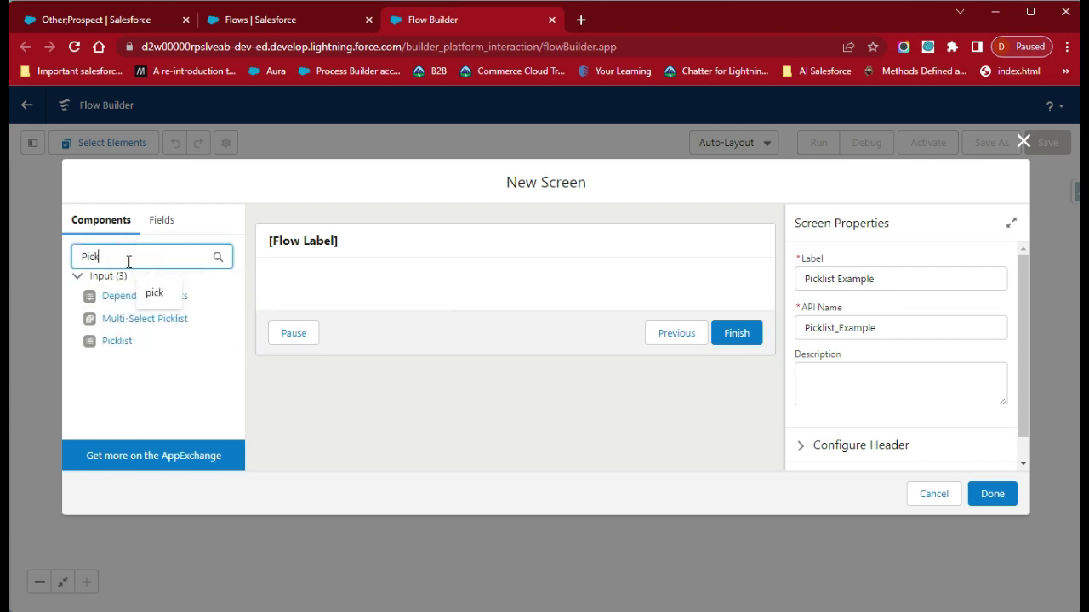
type("li")
left_click_drag(115, 345, 339, 286)
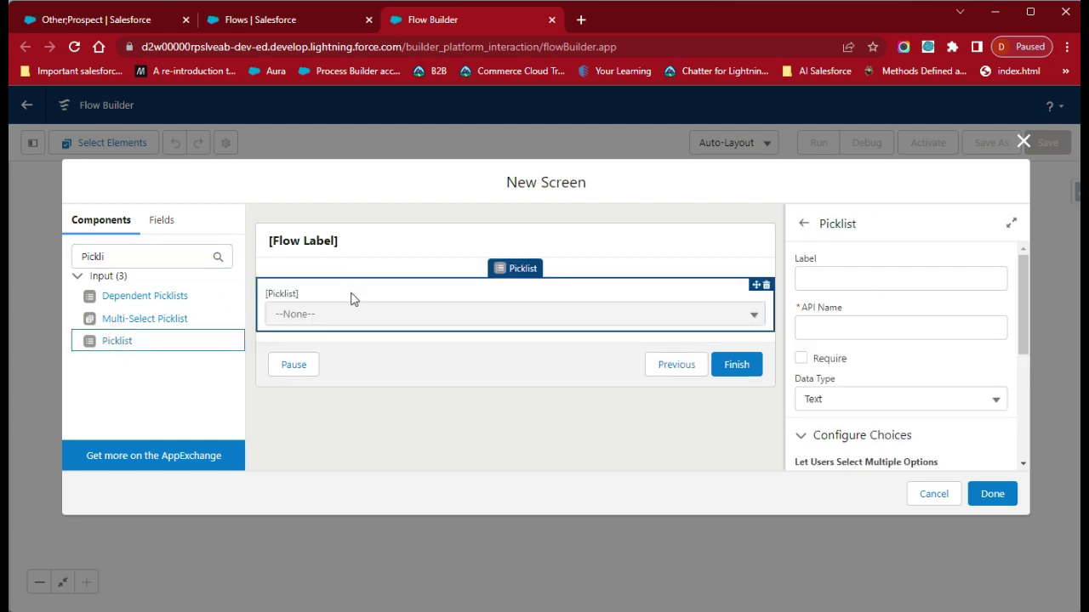
left_click(353, 299)
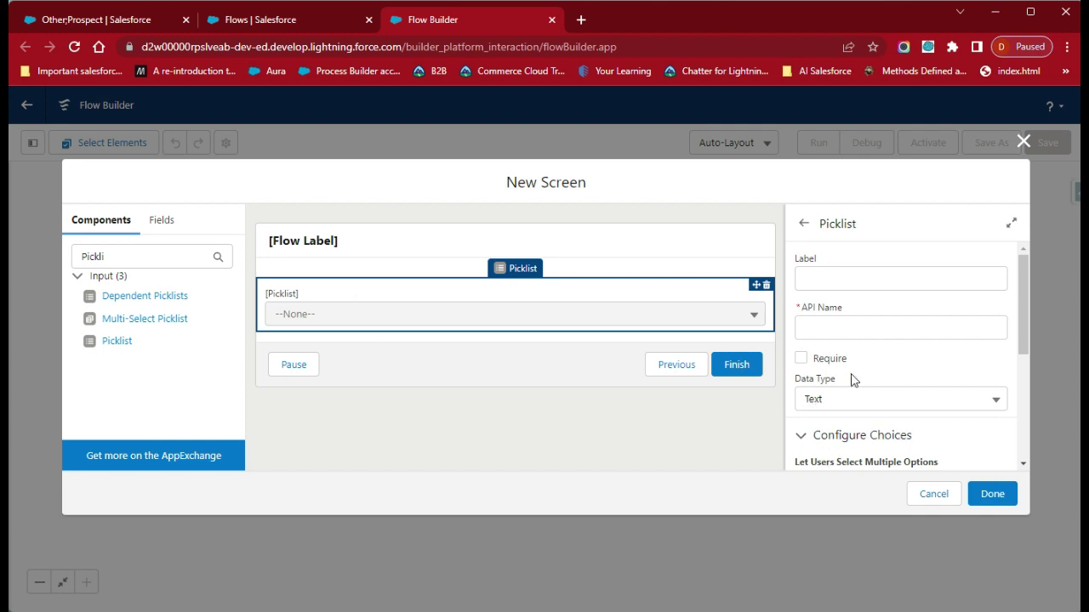
Label the picklist component "Picklist Choice" and let its API name fill in from the label
scroll(851, 377, "down", 2)
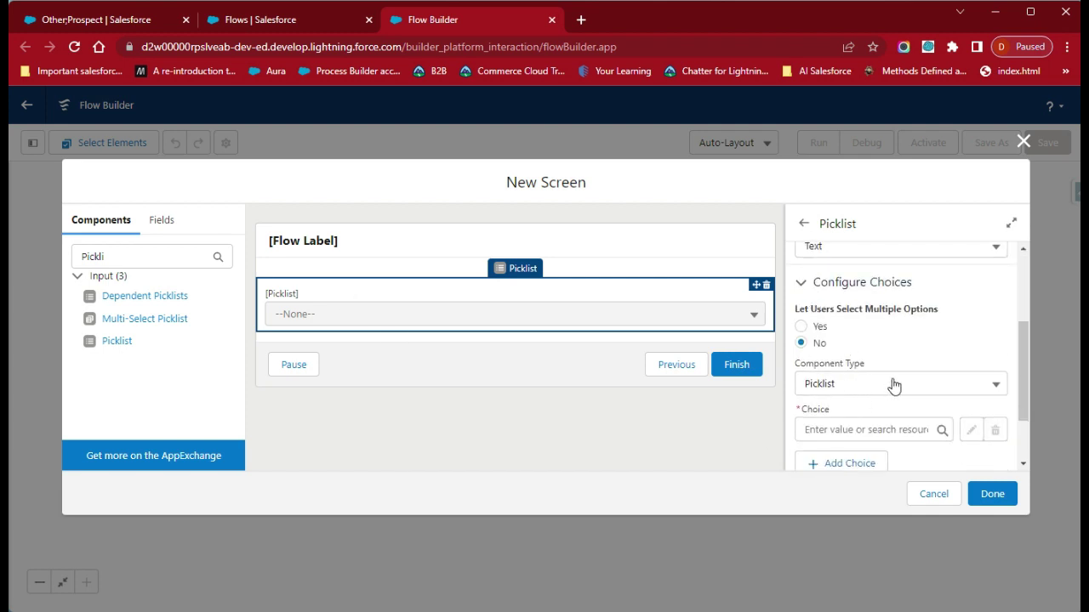
scroll(890, 384, "up", 1)
scroll(849, 252, "up", 1)
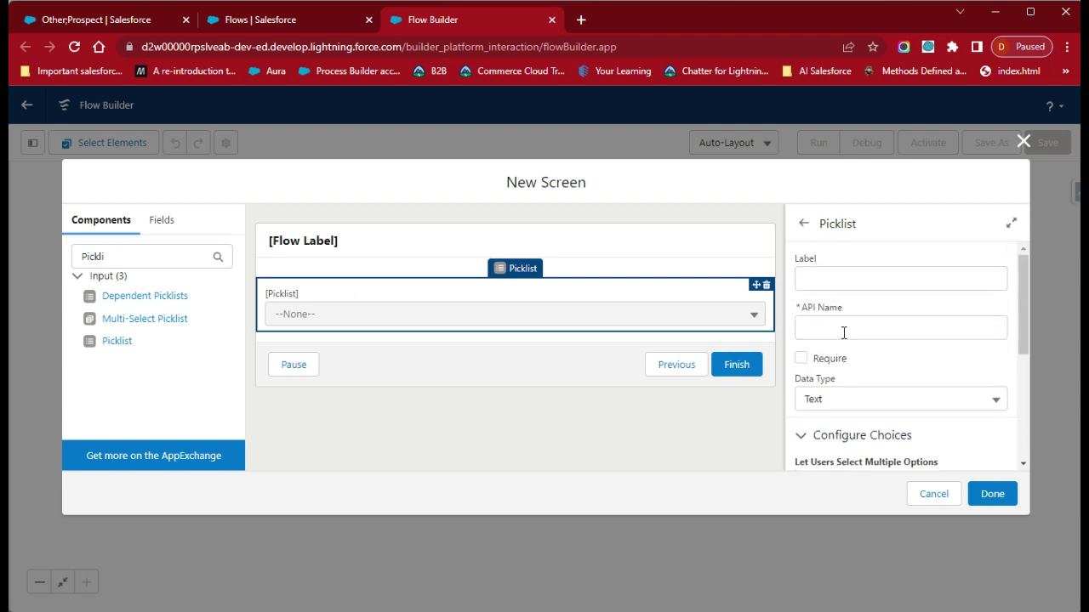
left_click(865, 276)
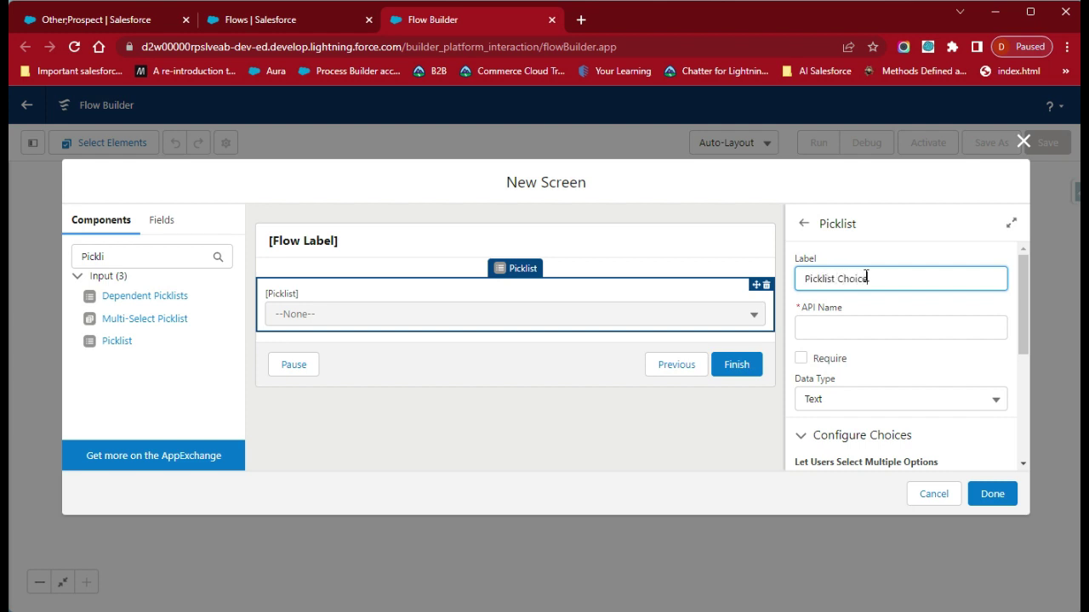
left_click(873, 317)
Start a new choice resource for the picklist's first choice, with Choice as the resource type
scroll(868, 387, "down", 3)
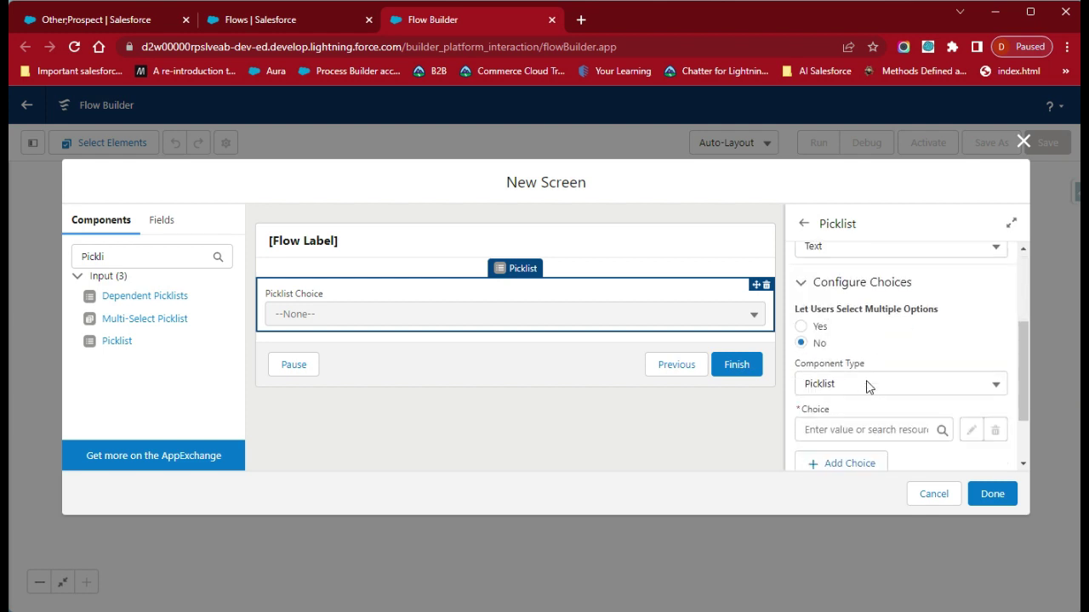
scroll(867, 402, "down", 1)
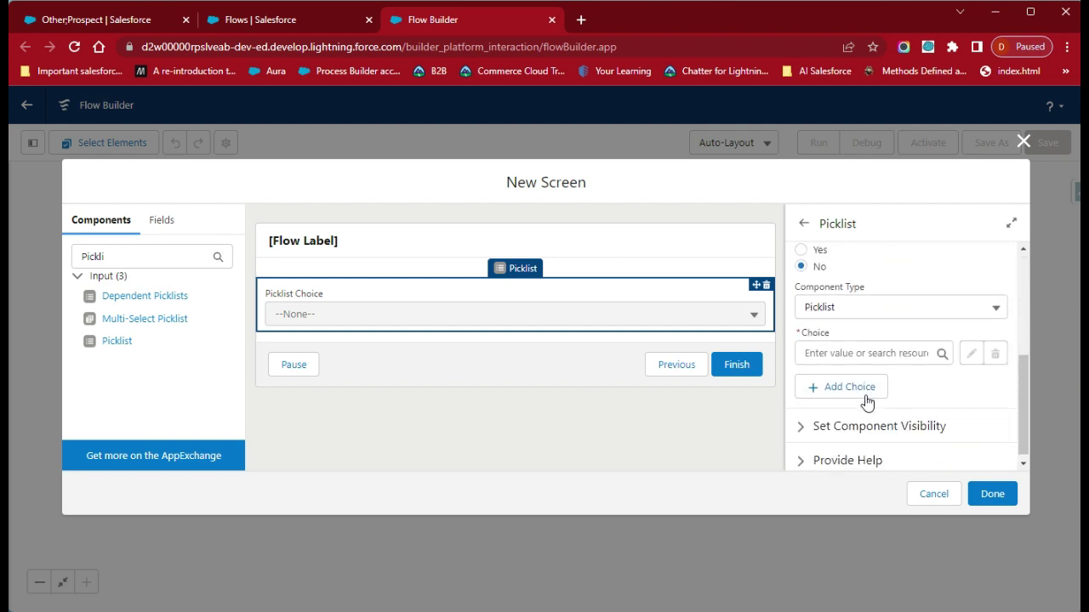
left_click(839, 356)
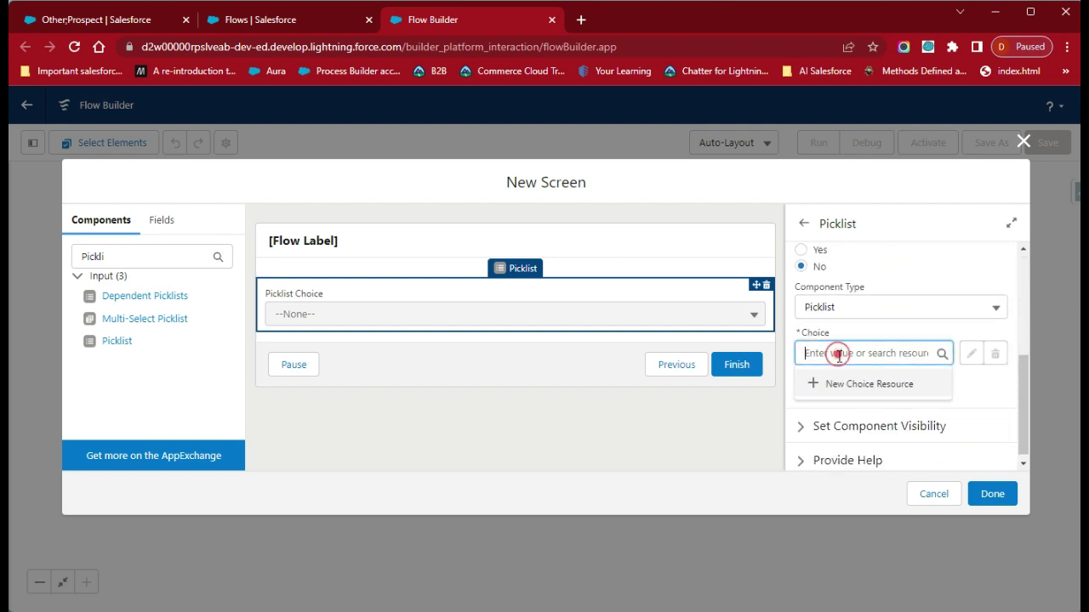
left_click(880, 386)
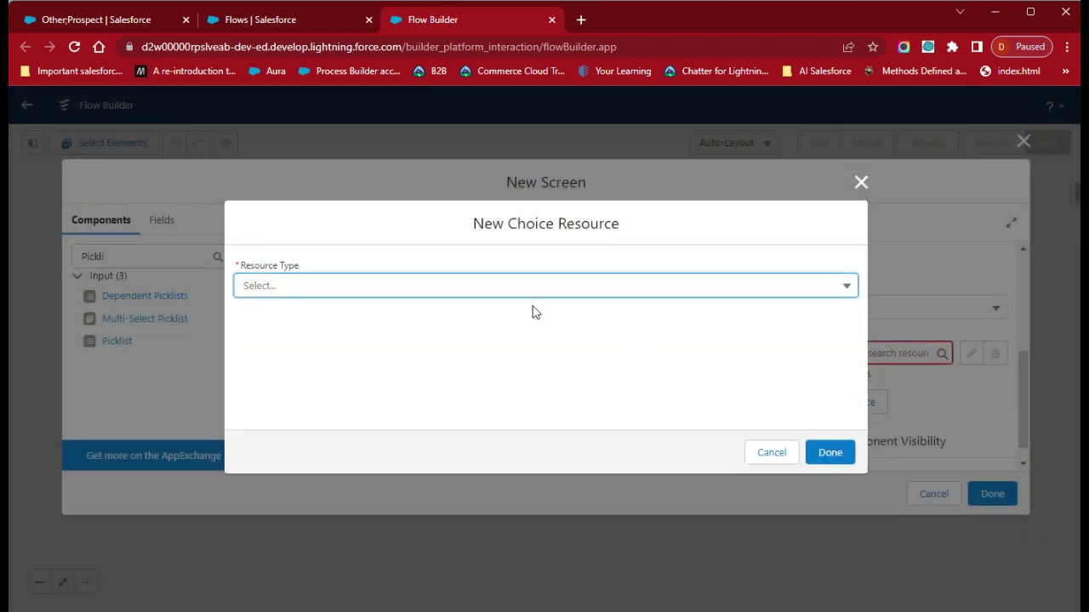
left_click(338, 287)
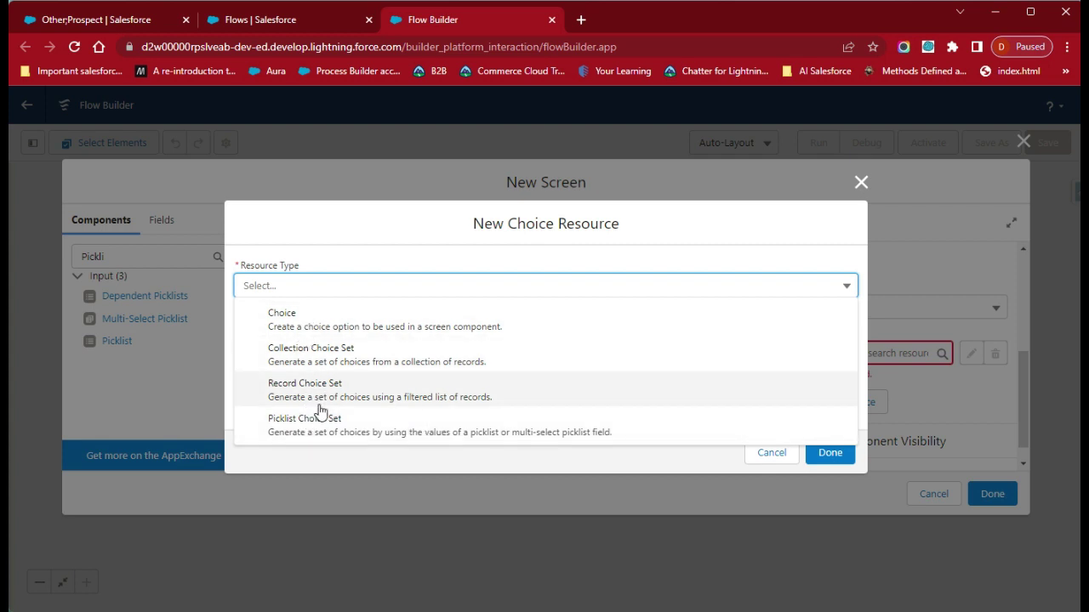
left_click(335, 318)
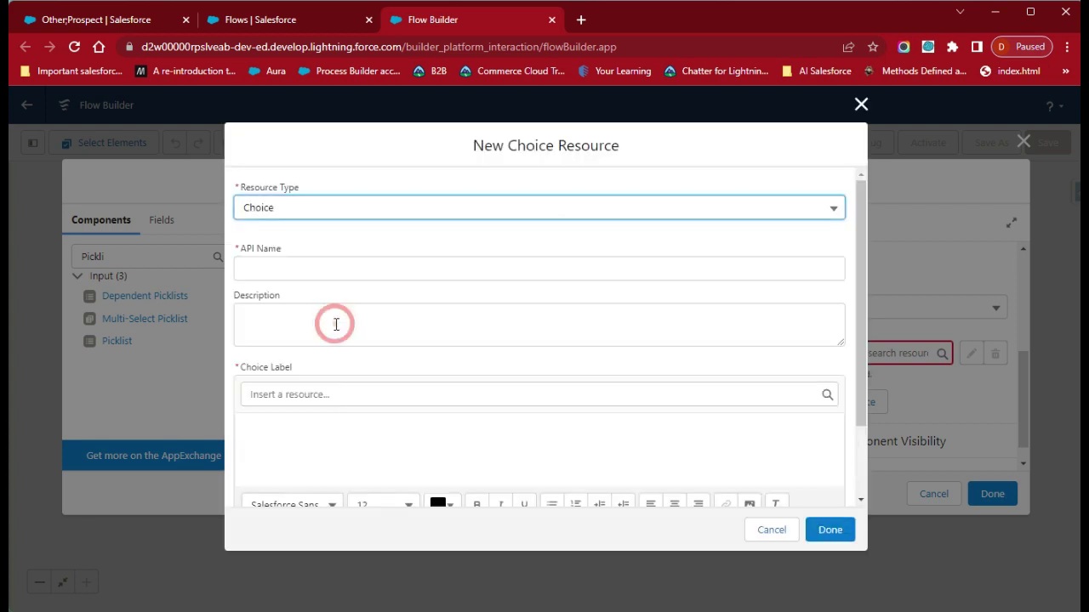
Give the choice resource the API name Picklist1 and the choice label "Picklist 1"
left_click(325, 267)
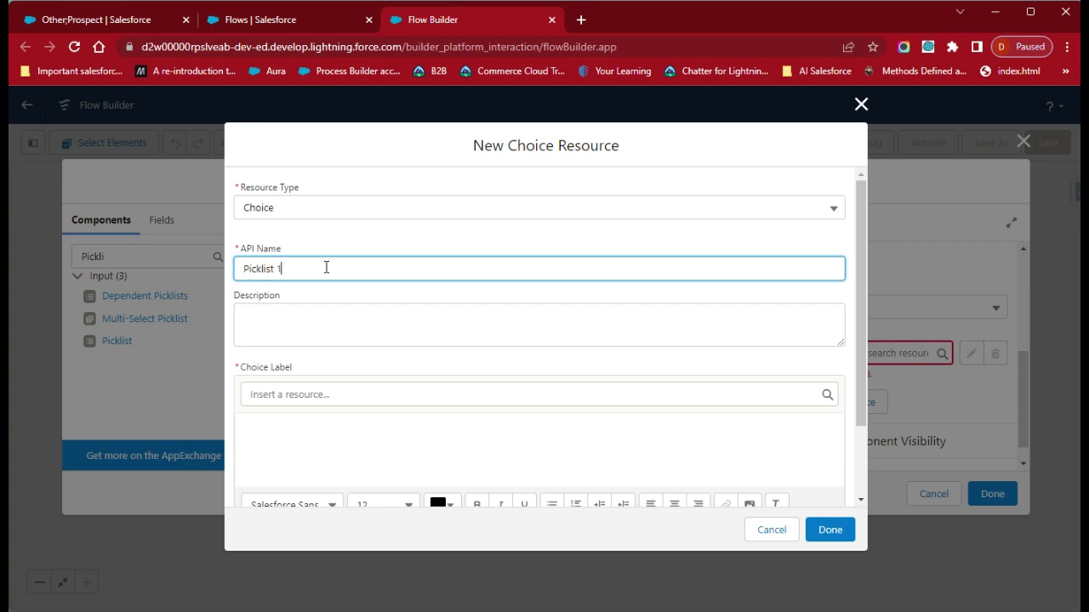
left_click(377, 311)
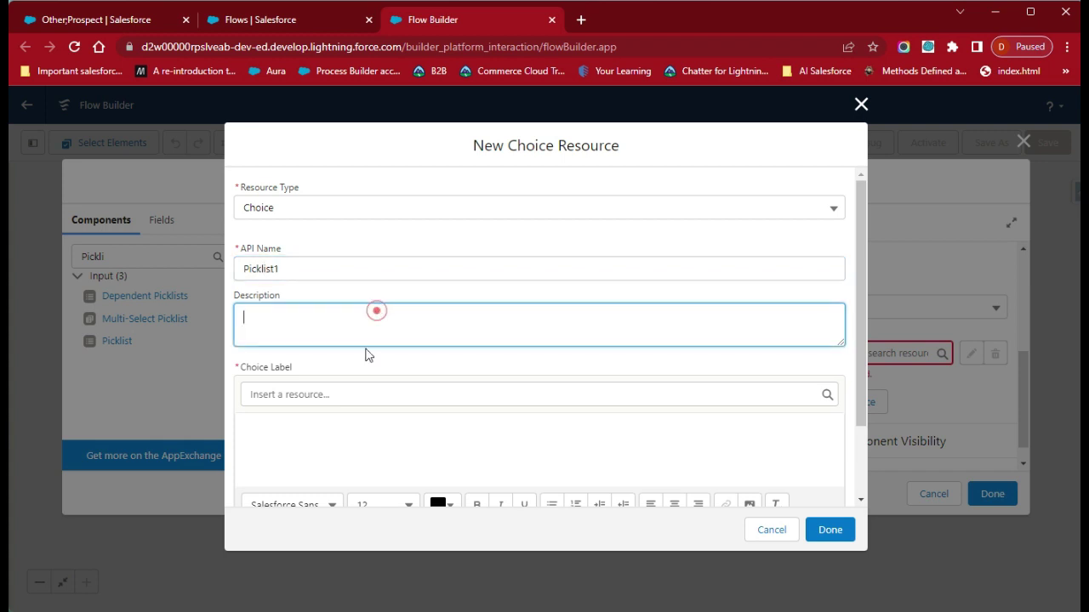
left_click(332, 406)
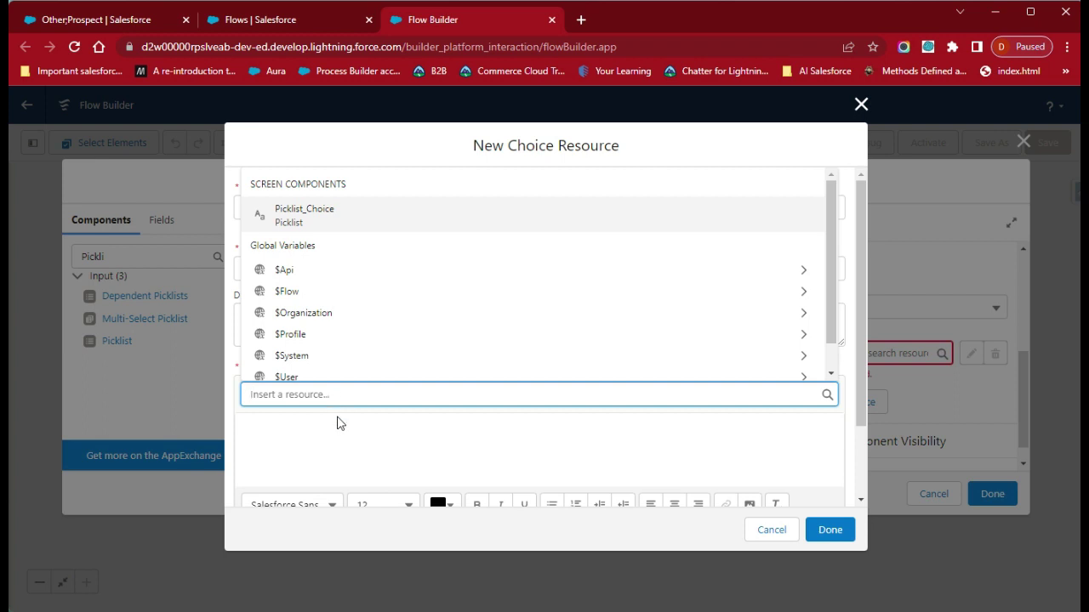
left_click(338, 422)
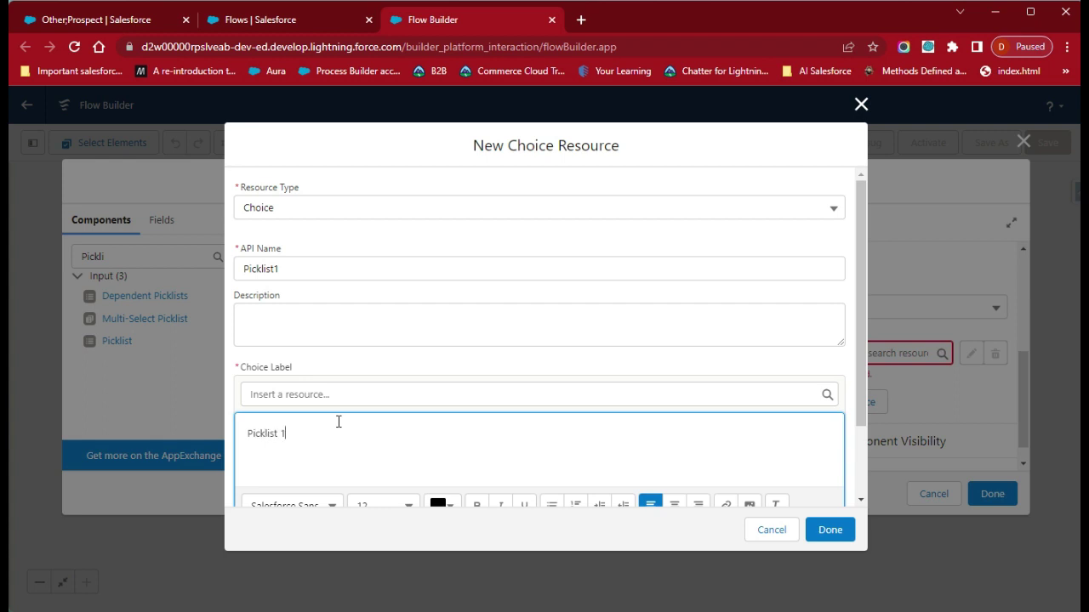
Set the choice value to the Picklist_Choice screen component and finish the choice resource
scroll(605, 467, "down", 2)
left_click(605, 464)
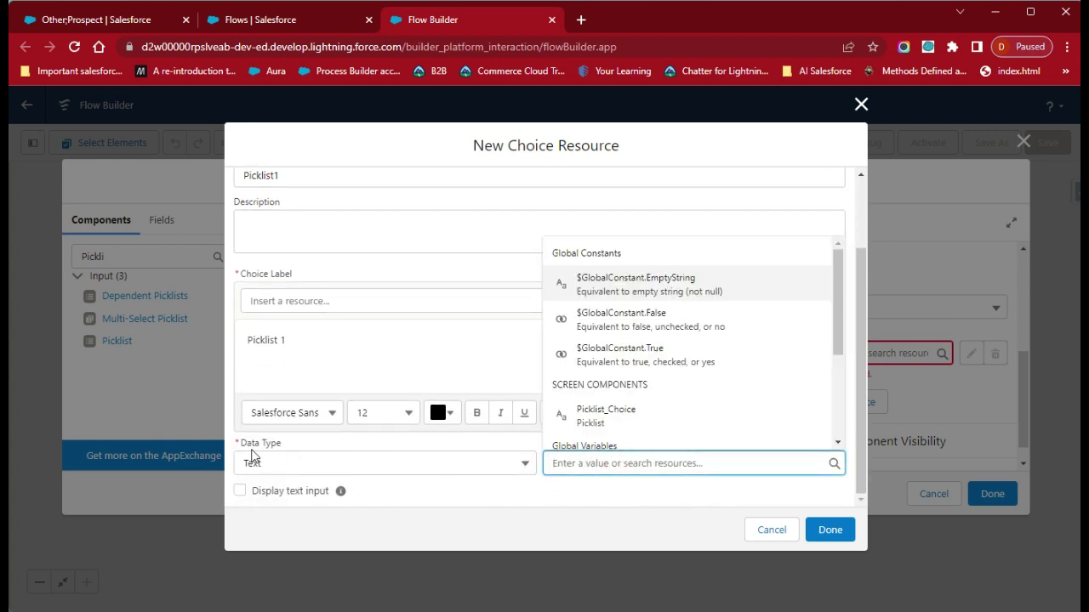
left_click(639, 462)
type("P")
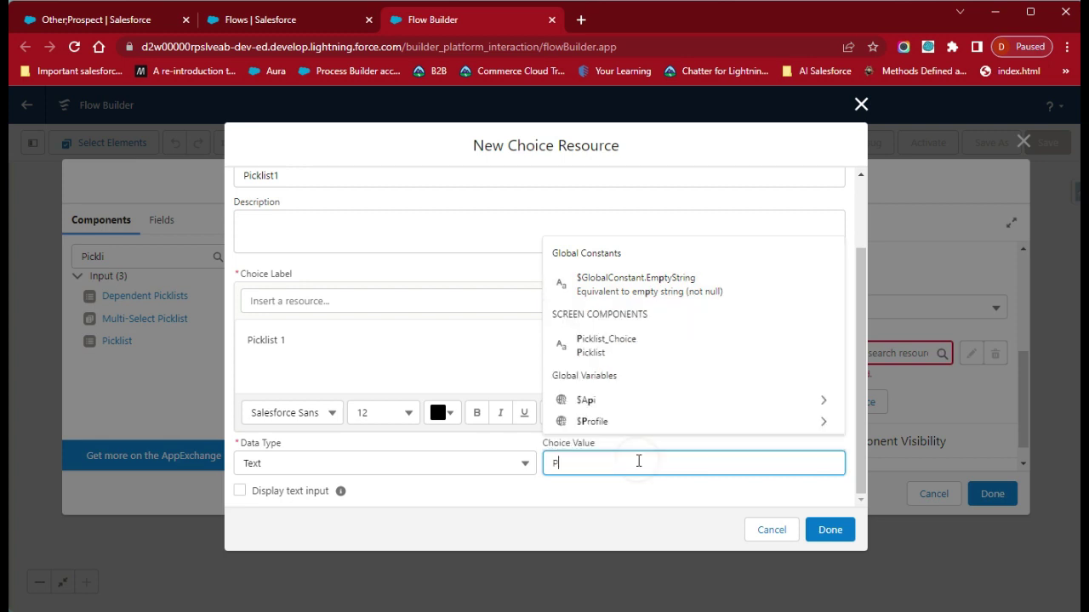
type("ickli")
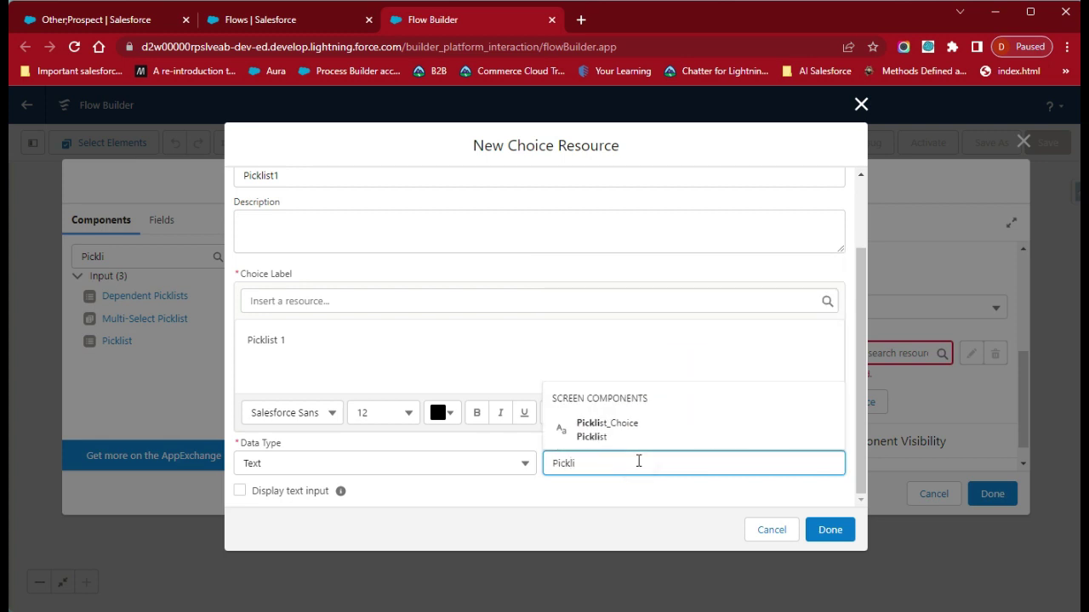
type("st")
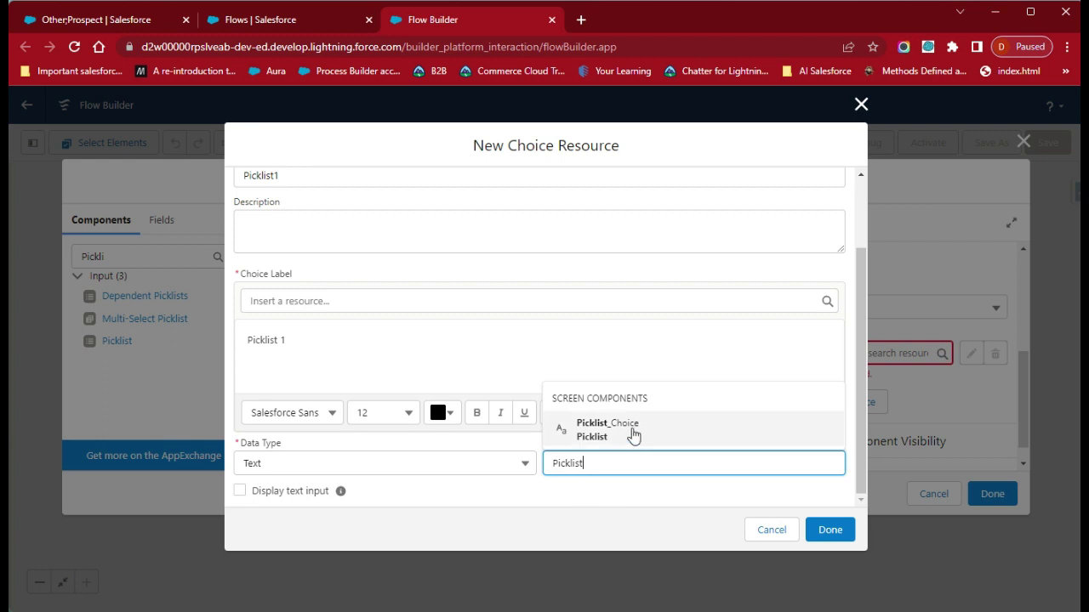
left_click(634, 433)
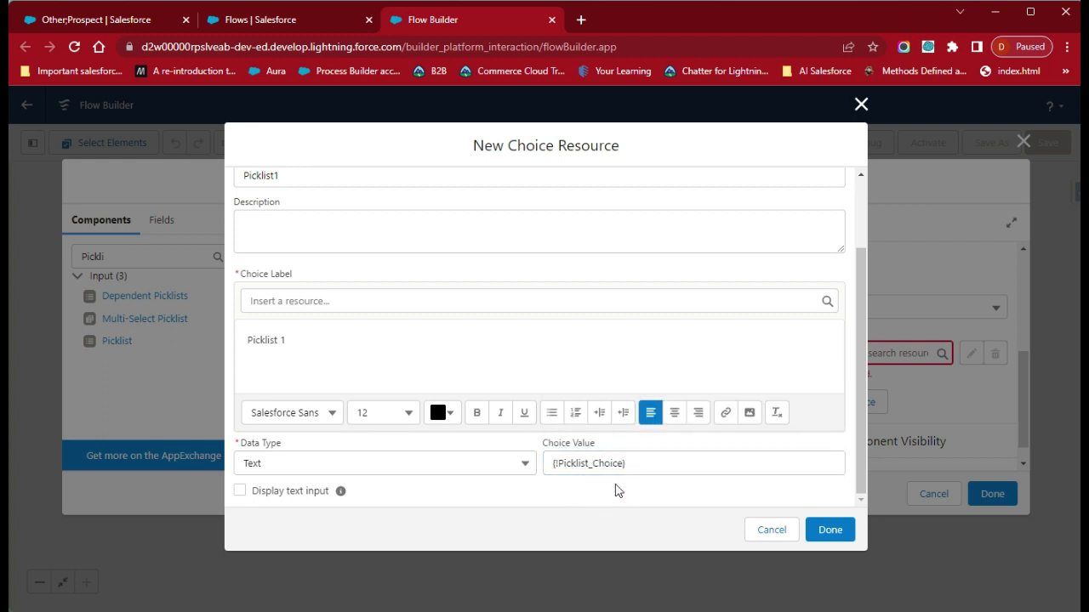
left_click(829, 530)
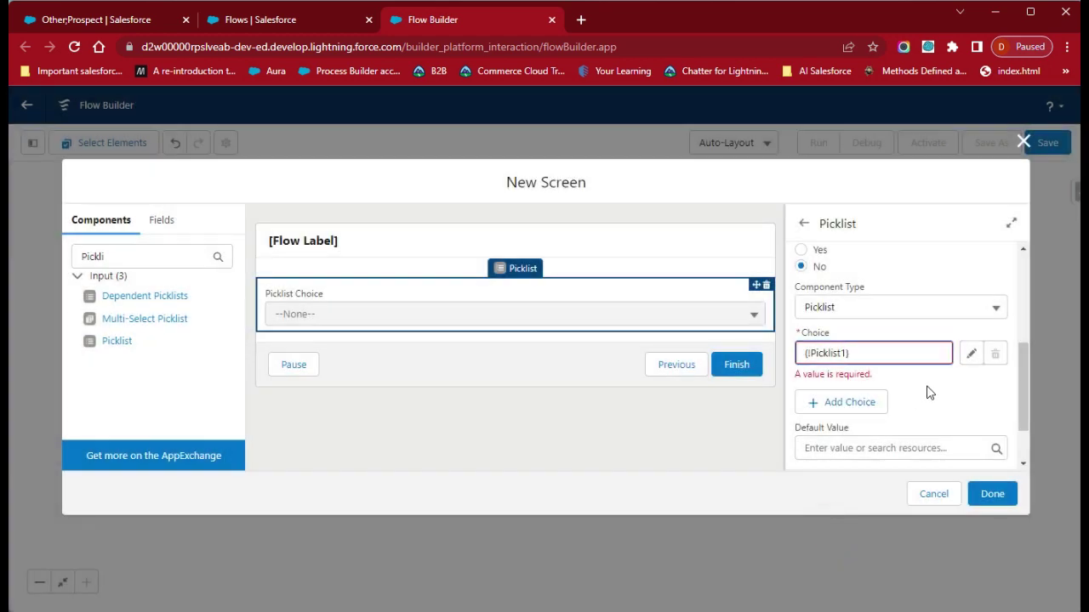
left_click(926, 387)
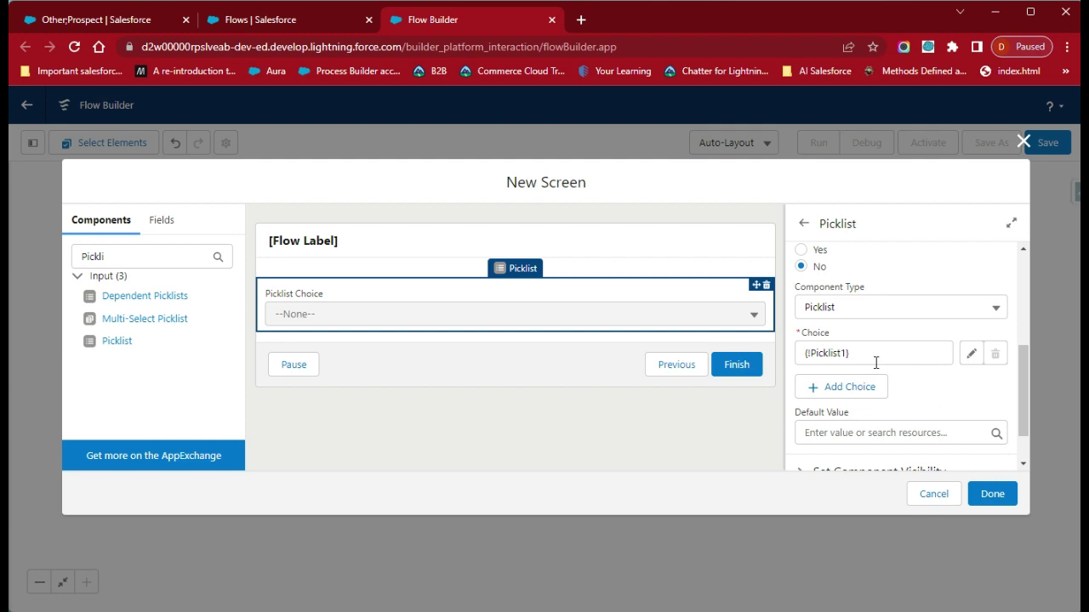
Add a second choice to the picklist and start a new choice resource for it, with Choice as the resource type
left_click(838, 387)
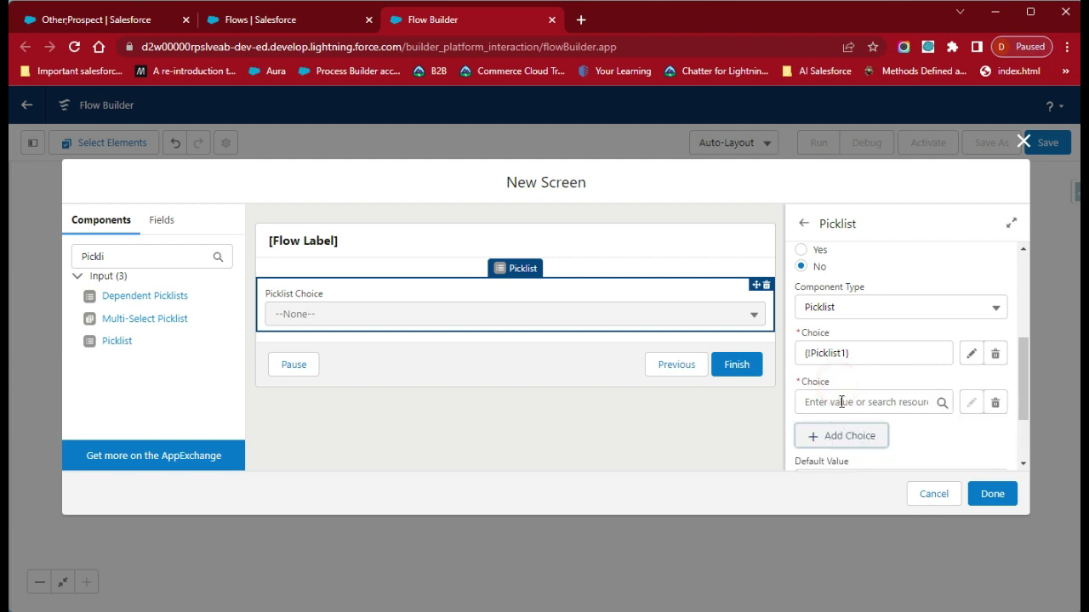
left_click(832, 401)
left_click(852, 433)
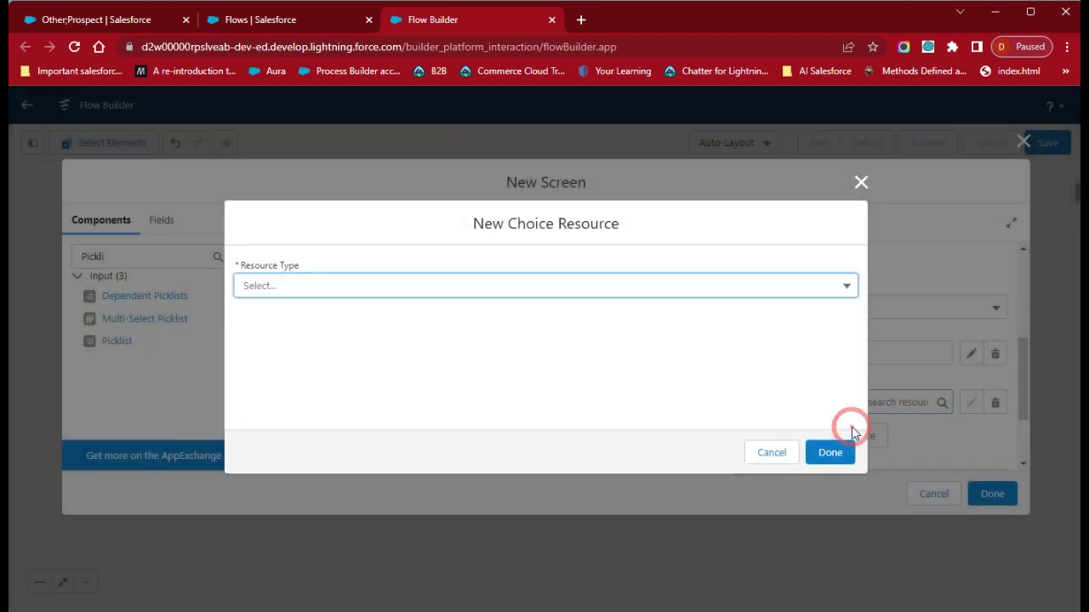
left_click(679, 289)
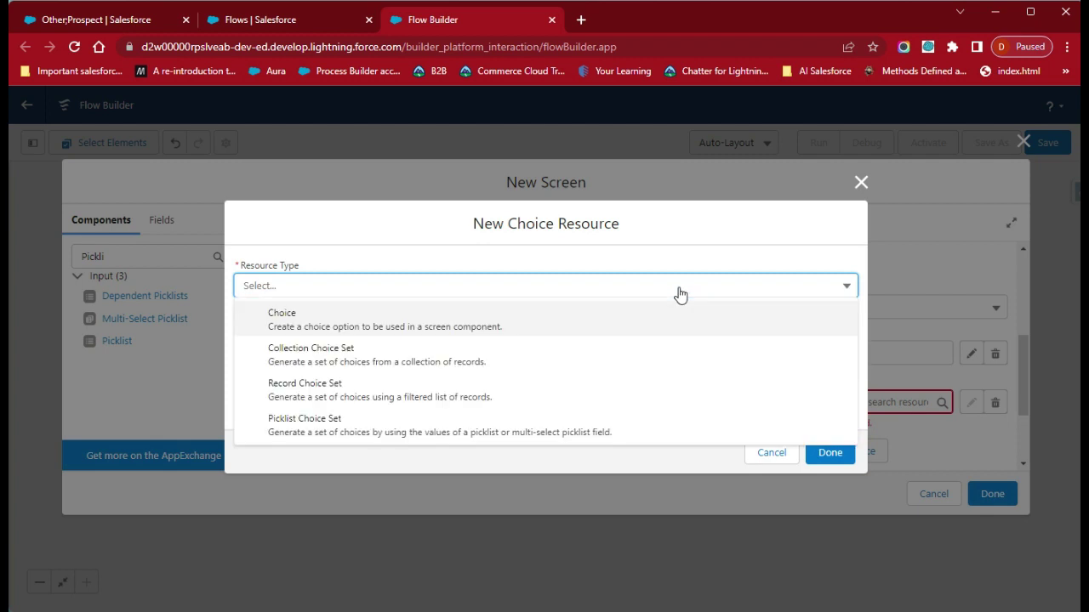
left_click(511, 327)
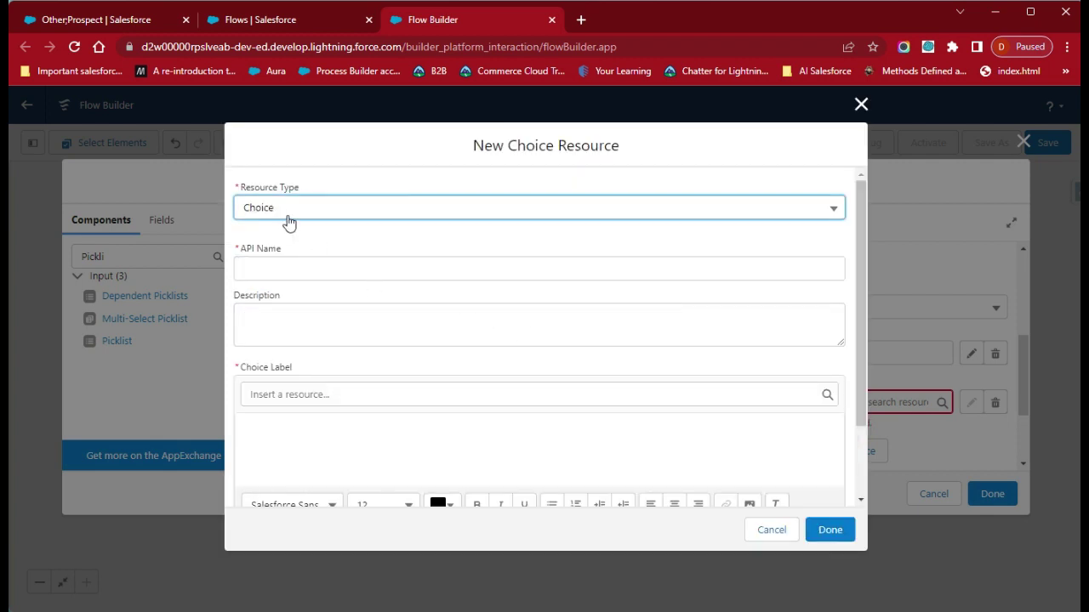
Give the second choice resource the API name Picklist2 and the choice label "Picklist 2"
left_click(302, 272)
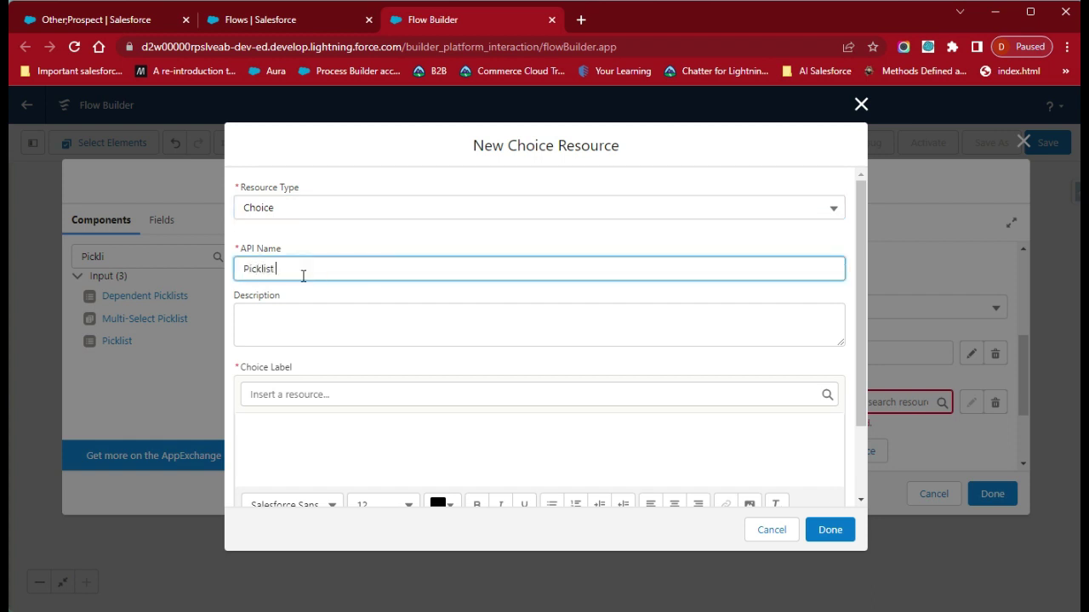
type("Picklist 2")
left_click(304, 425)
type("P")
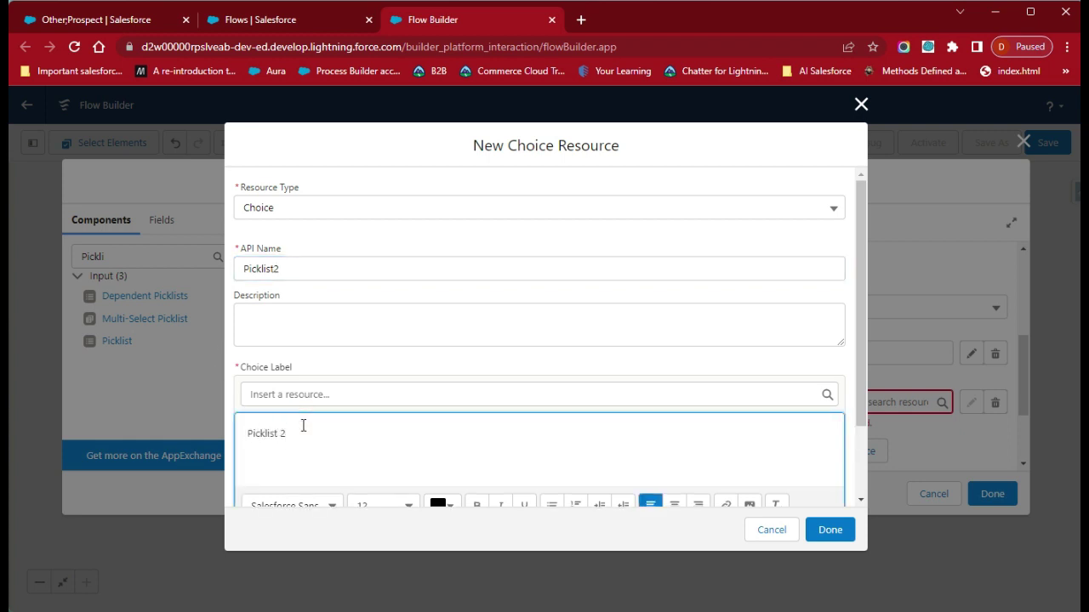
Set the Picklist2 choice value to the Picklist_Choice screen component and finish the choice resource
scroll(323, 429, "down", 2)
left_click(585, 479)
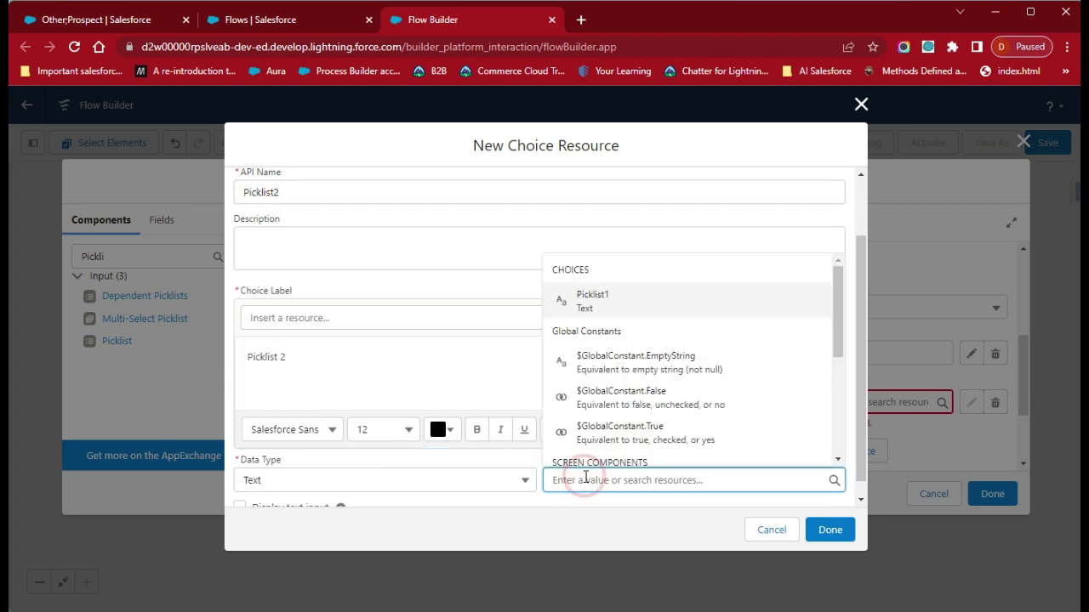
scroll(625, 340, "down", 2)
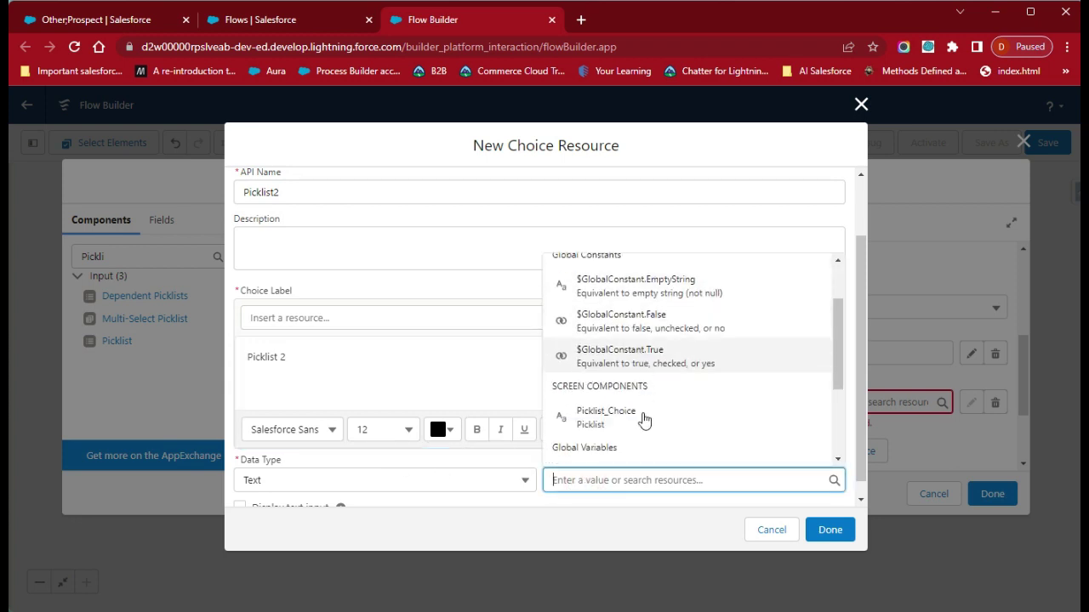
left_click(642, 419)
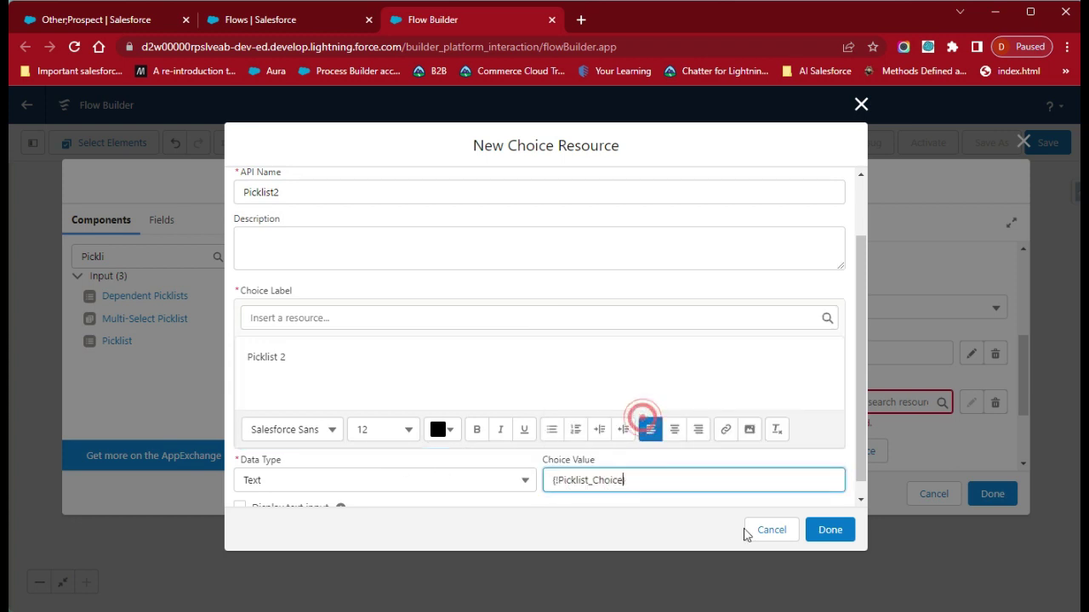
left_click(830, 530)
Finish the Picklist Example screen and return to the flow canvas
left_click(710, 453)
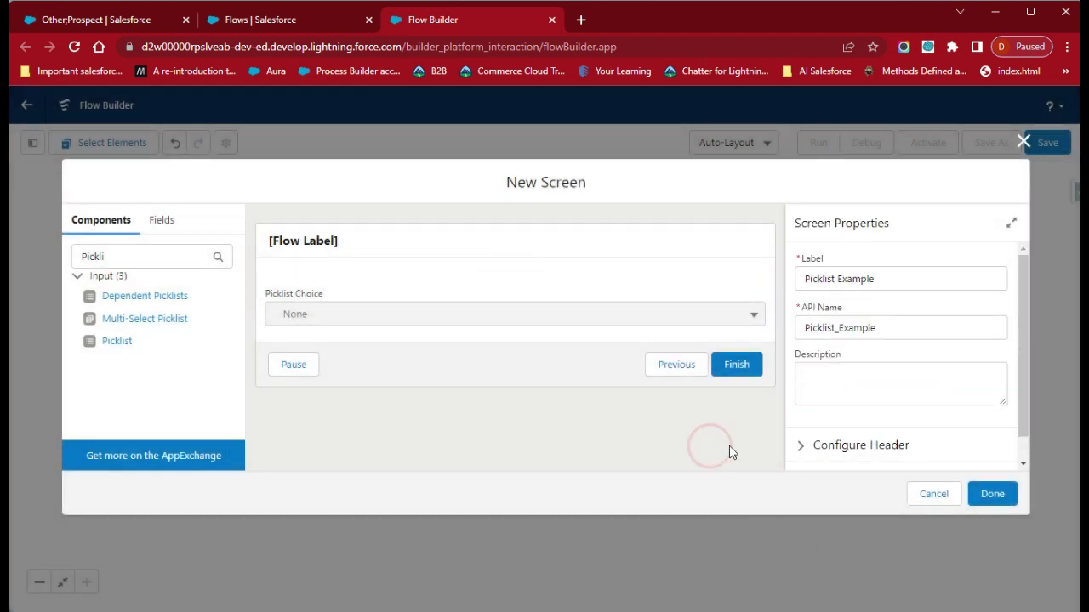
scroll(875, 399, "down", 1)
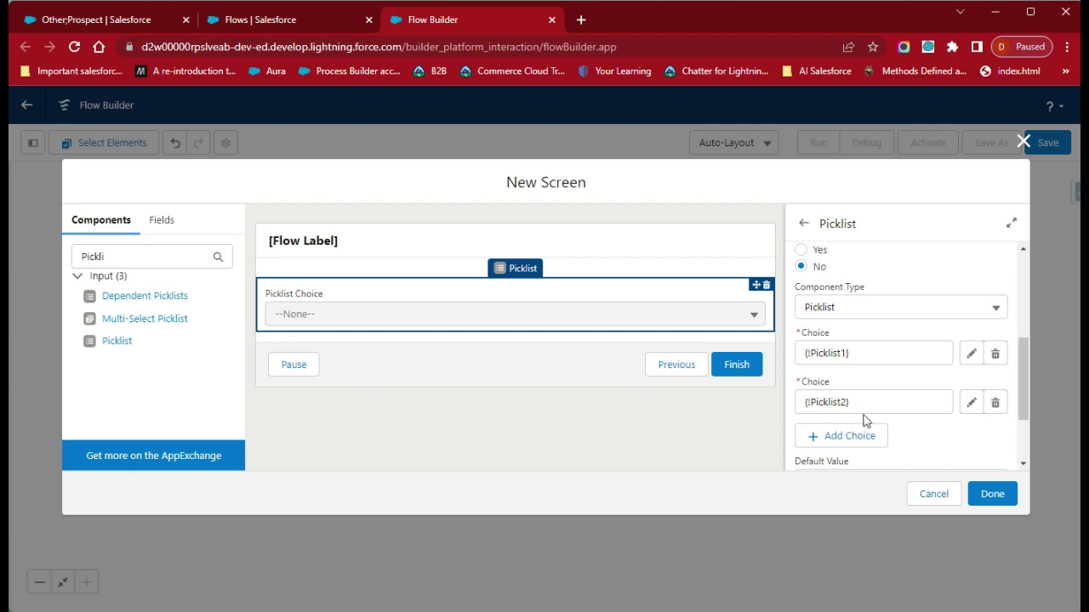
left_click(996, 503)
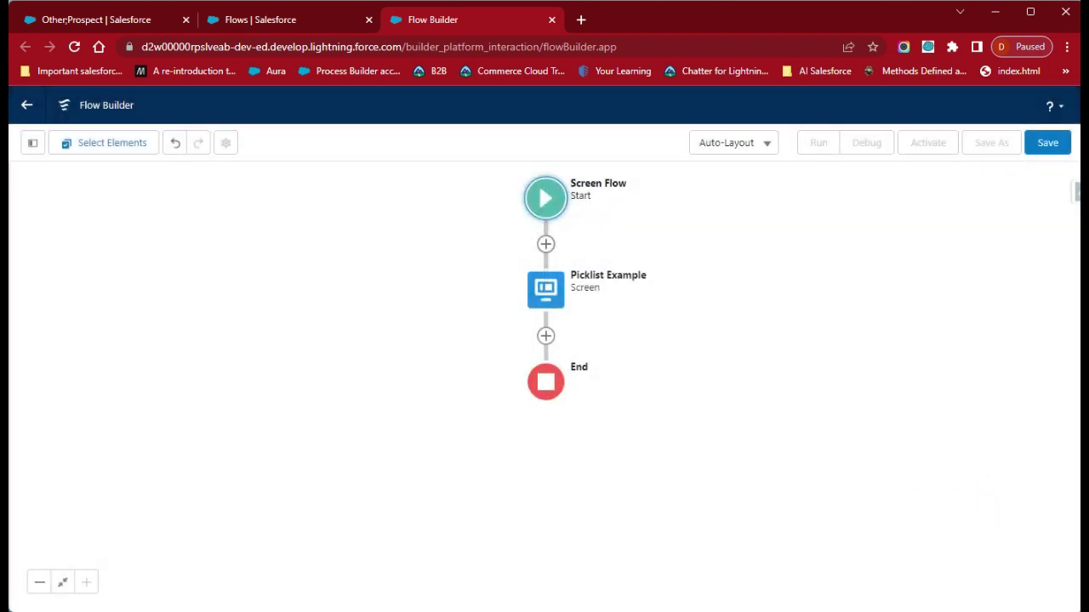
Save the flow with the label "Picklist Example", letting its API name fill in from the label
left_click(1047, 142)
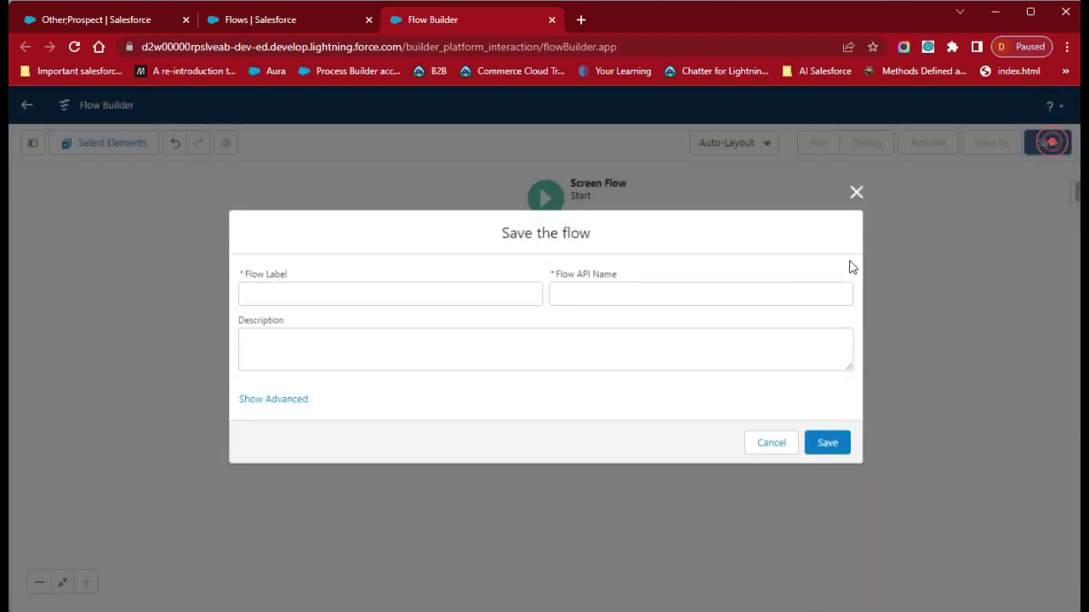
left_click(422, 298)
left_click(423, 297)
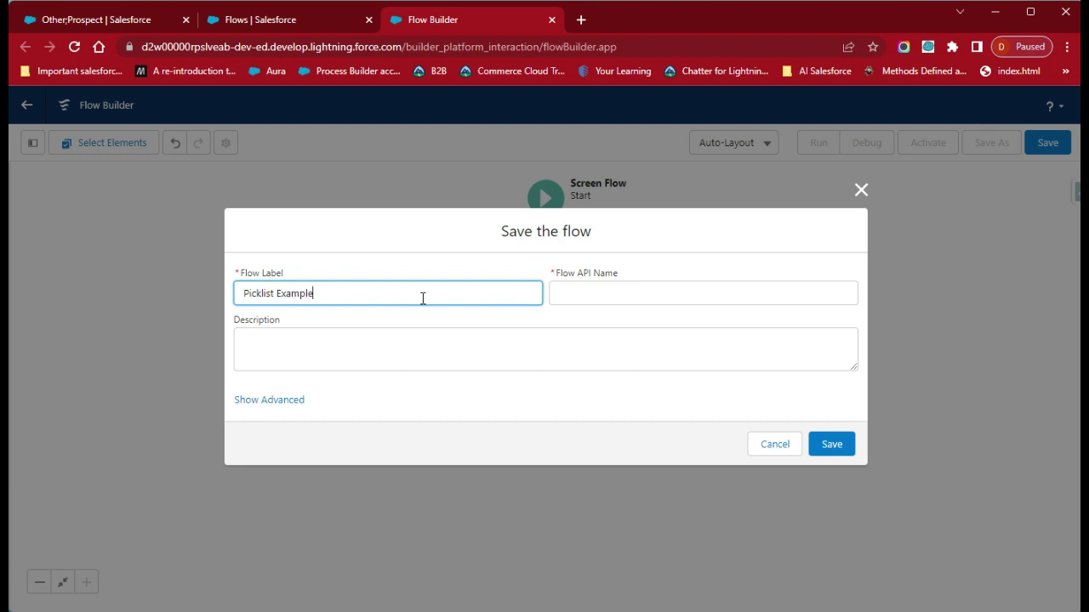
left_click(457, 335)
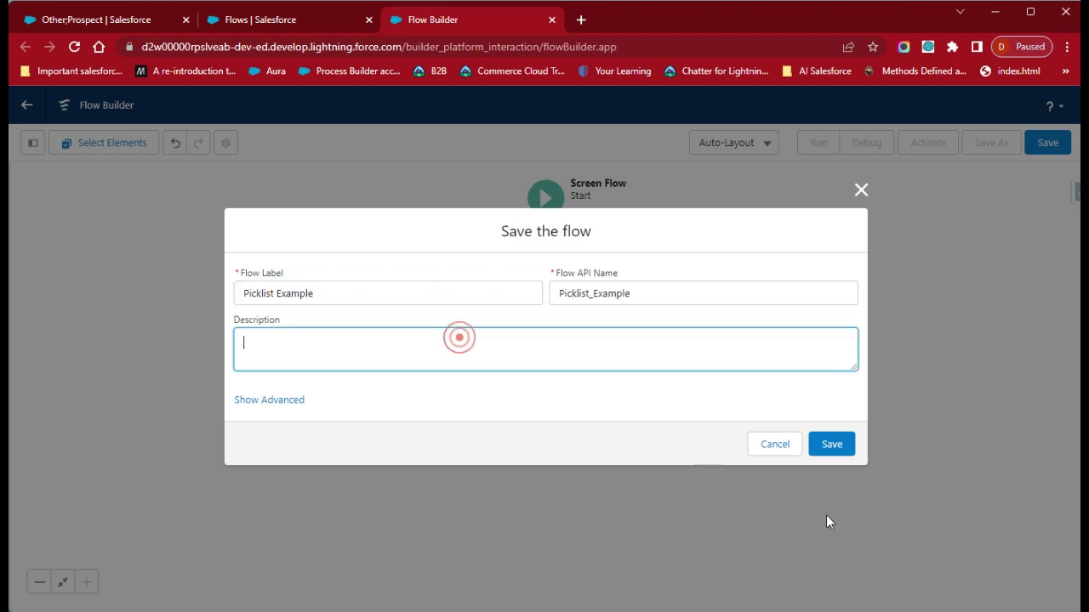
left_click(848, 448)
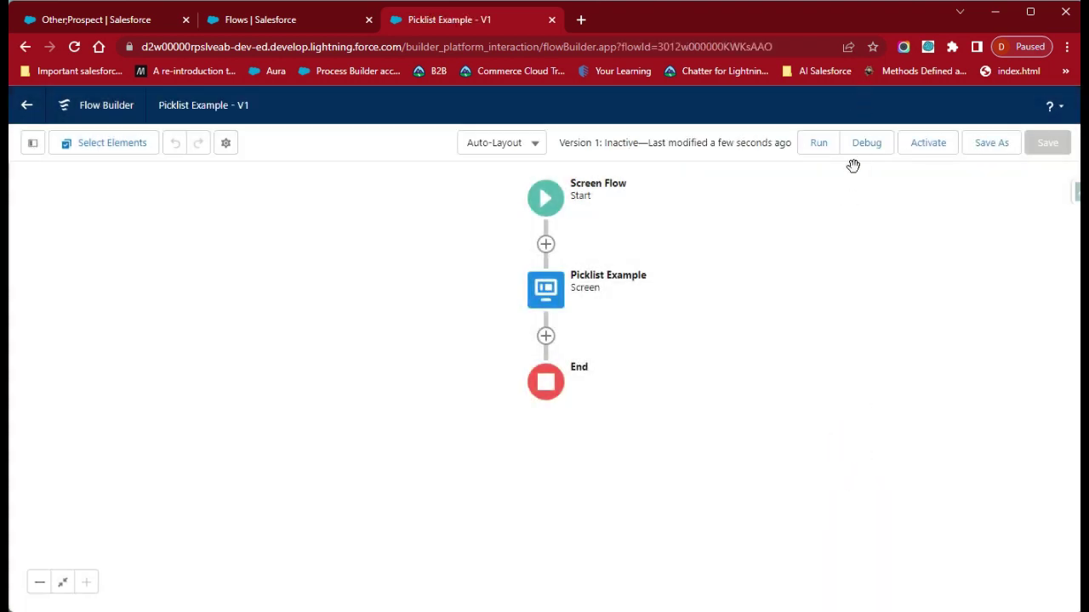
Debug the flow with the default options and open the Picklist Choice field to examine its options
left_click(865, 145)
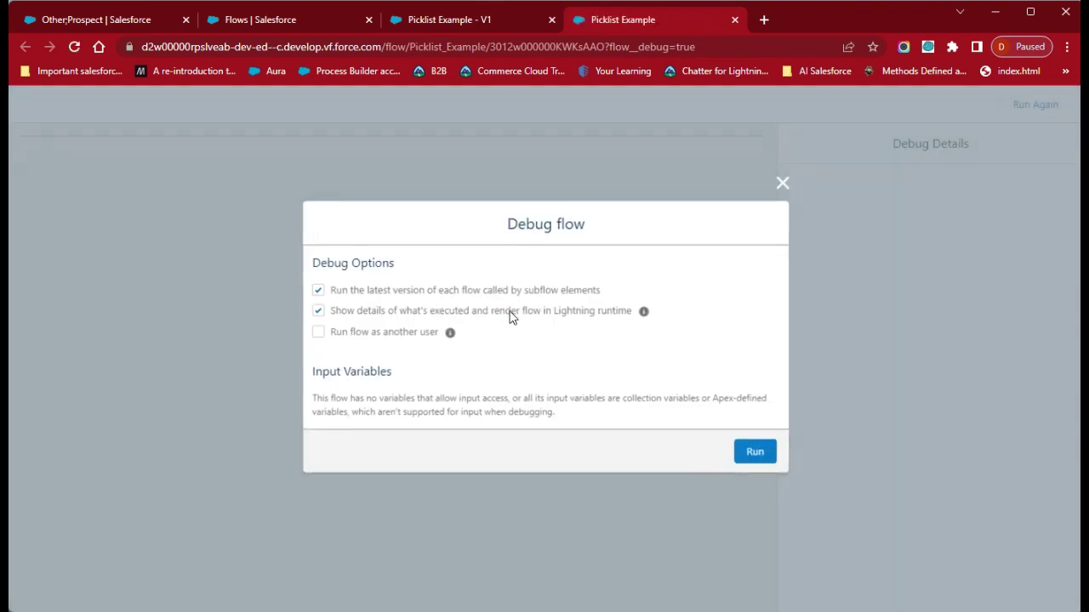
left_click(760, 452)
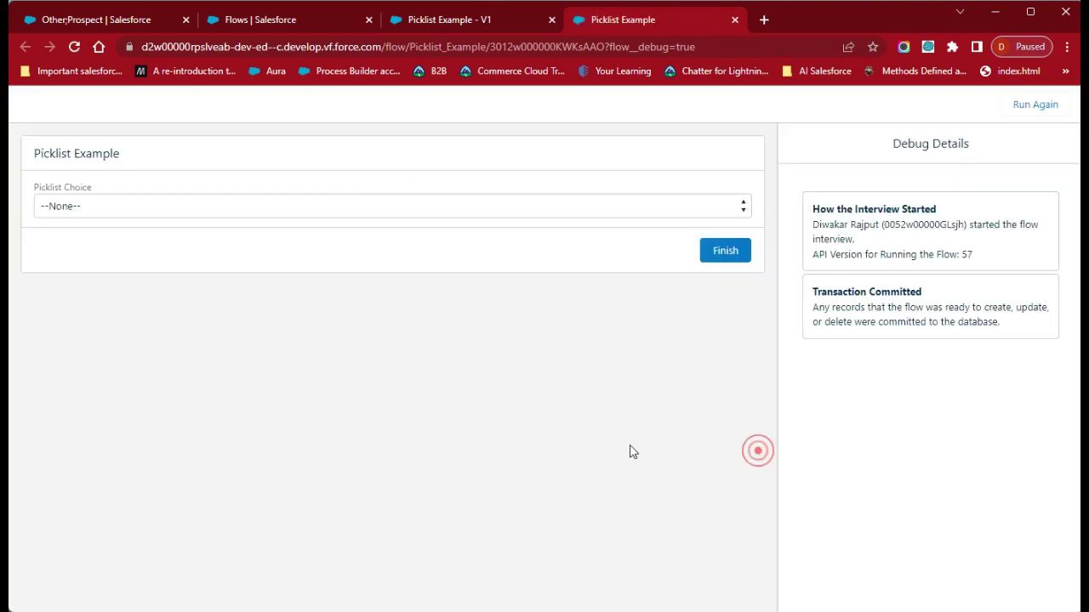
left_click(184, 205)
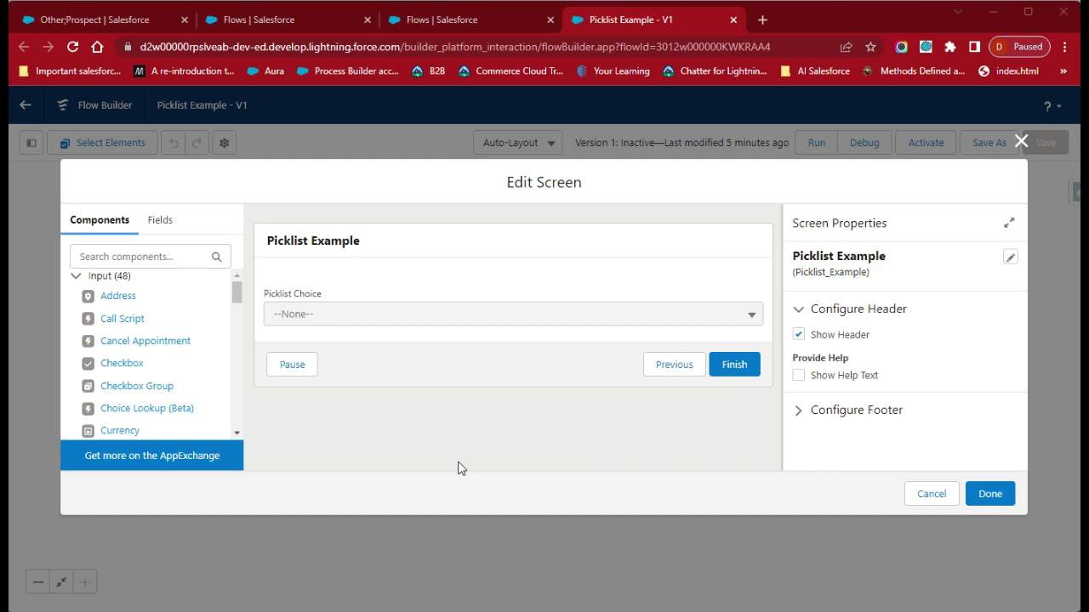
Search the screen components for the picklist and add a second Picklist below Picklist Choice on the Picklist Example screen
left_click(148, 260)
type("Pic")
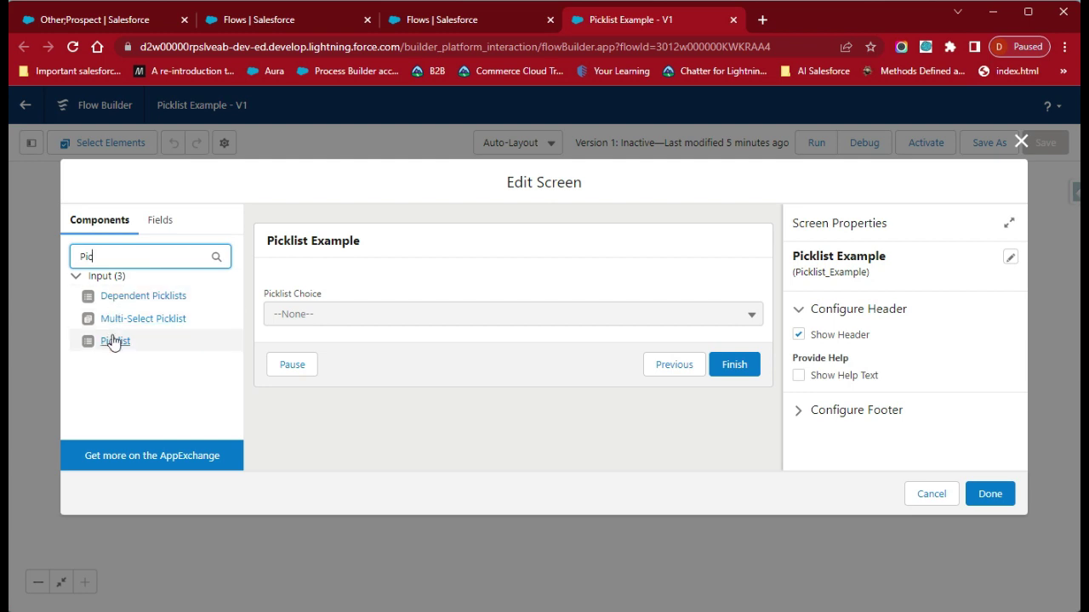
left_click_drag(120, 342, 367, 337)
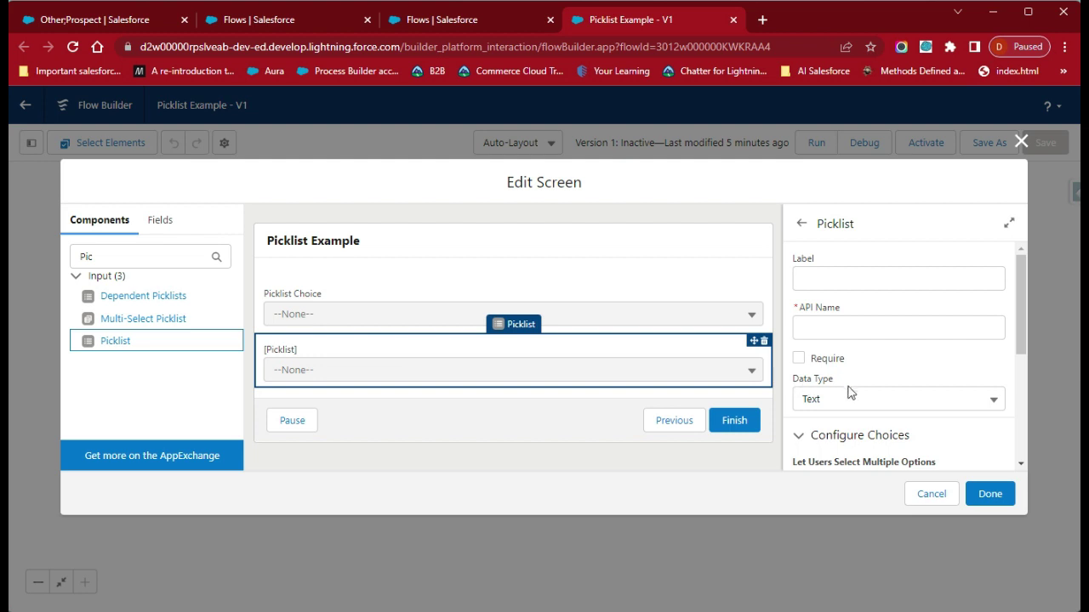
Label the second picklist component "Record Choice" and let its API name fill in from the label
scroll(848, 391, "down", 2)
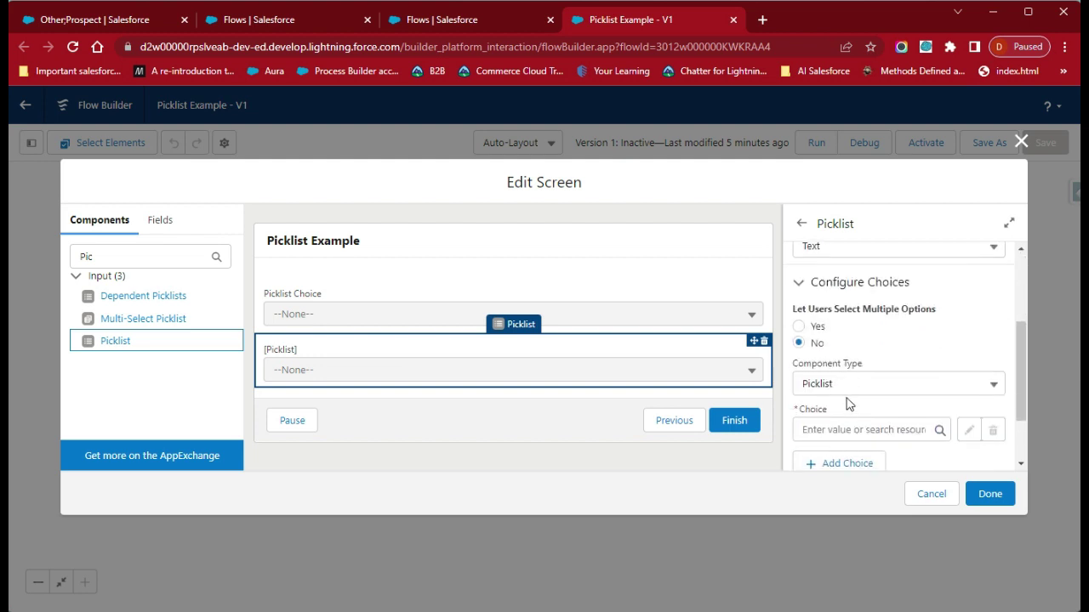
scroll(848, 365, "up", 3)
left_click(861, 279)
type("Record Cho")
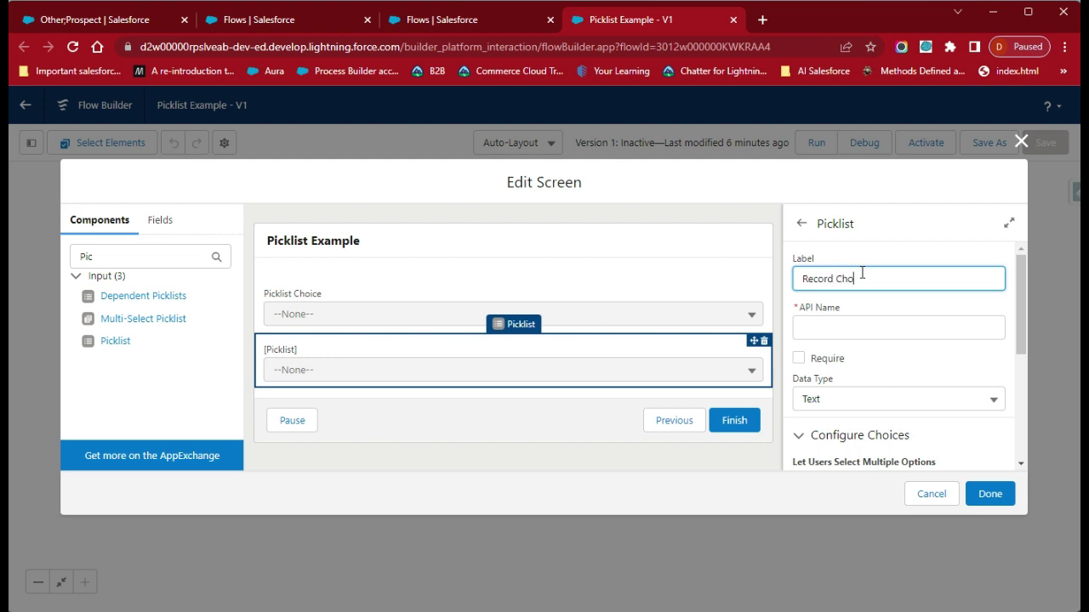
type("ice")
left_click(893, 312)
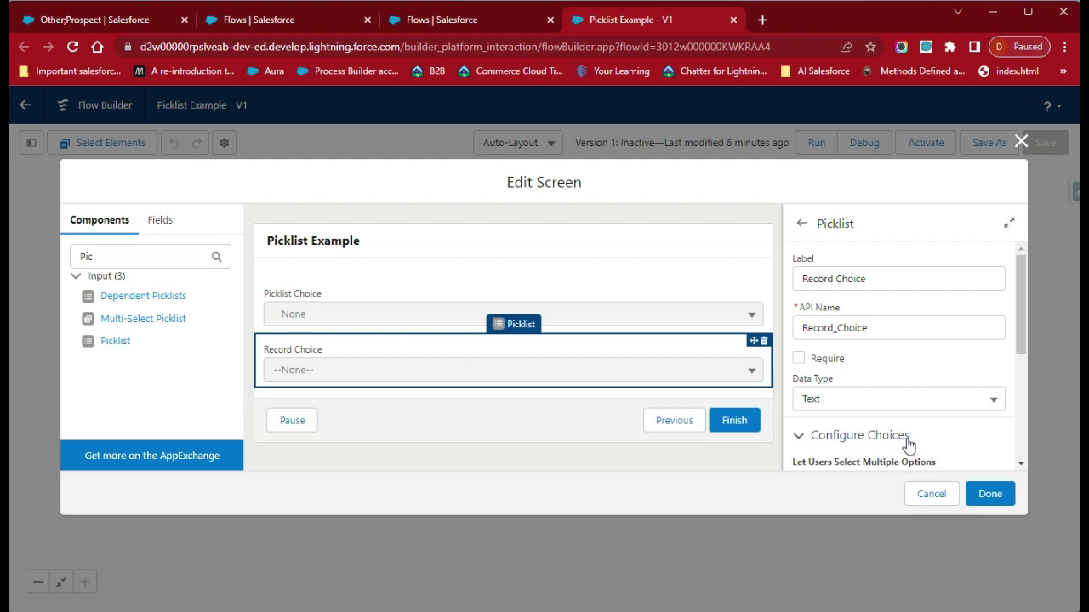
Start a new choice resource for the Record Choice picklist, with Record Choice Set as the resource type
scroll(900, 409, "down", 1)
scroll(900, 409, "down", 5)
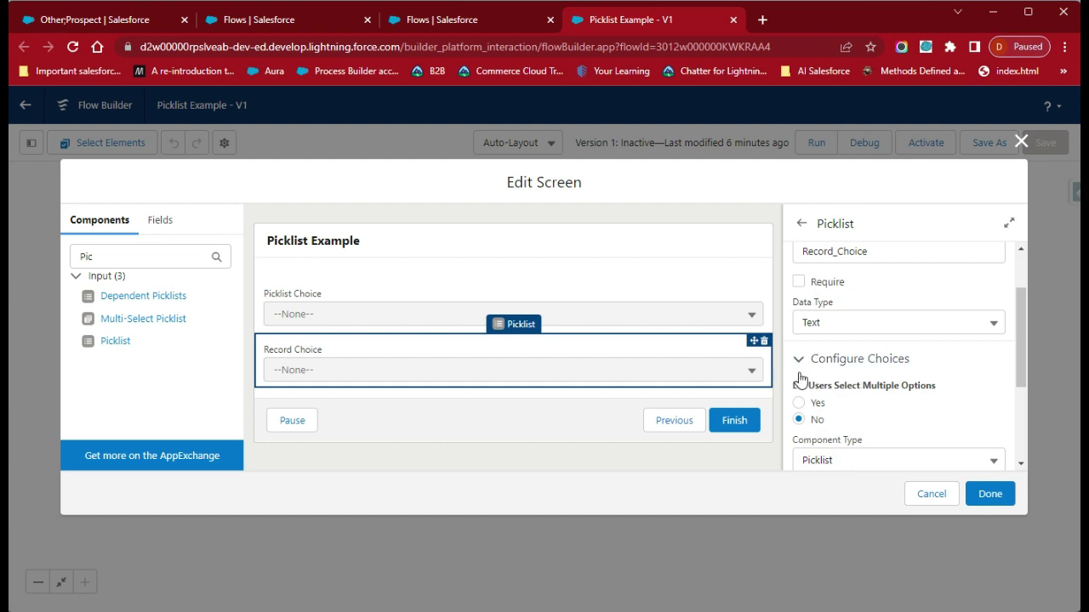
left_click(847, 430)
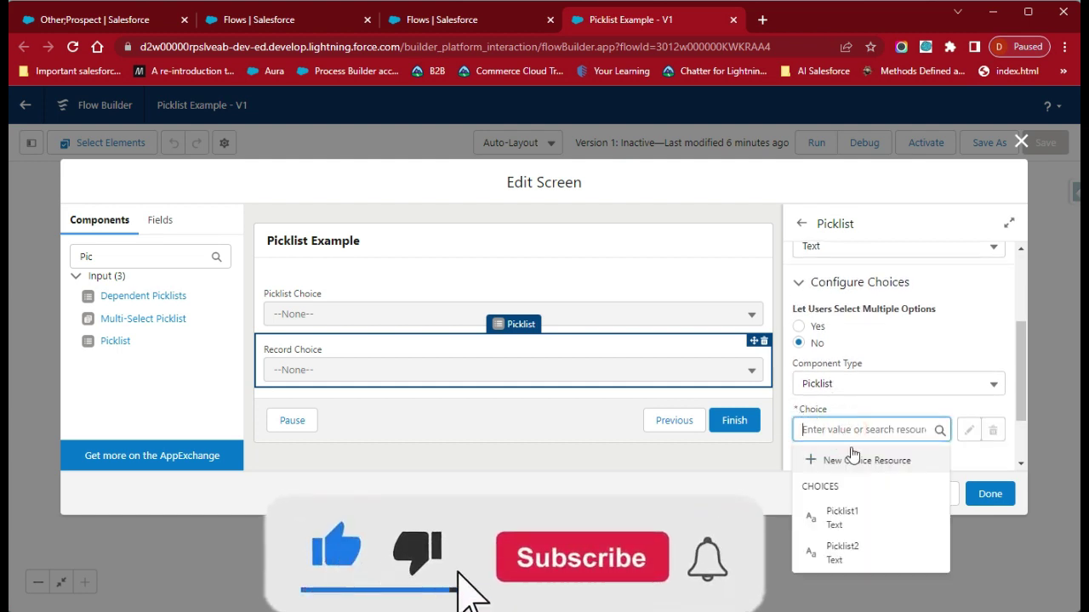
left_click(853, 462)
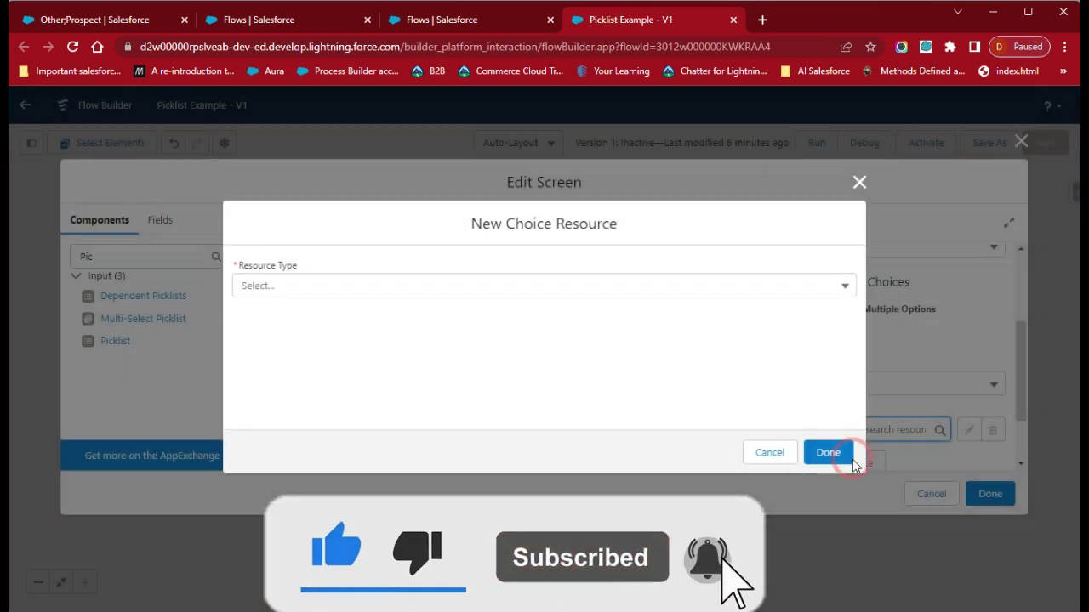
left_click(527, 286)
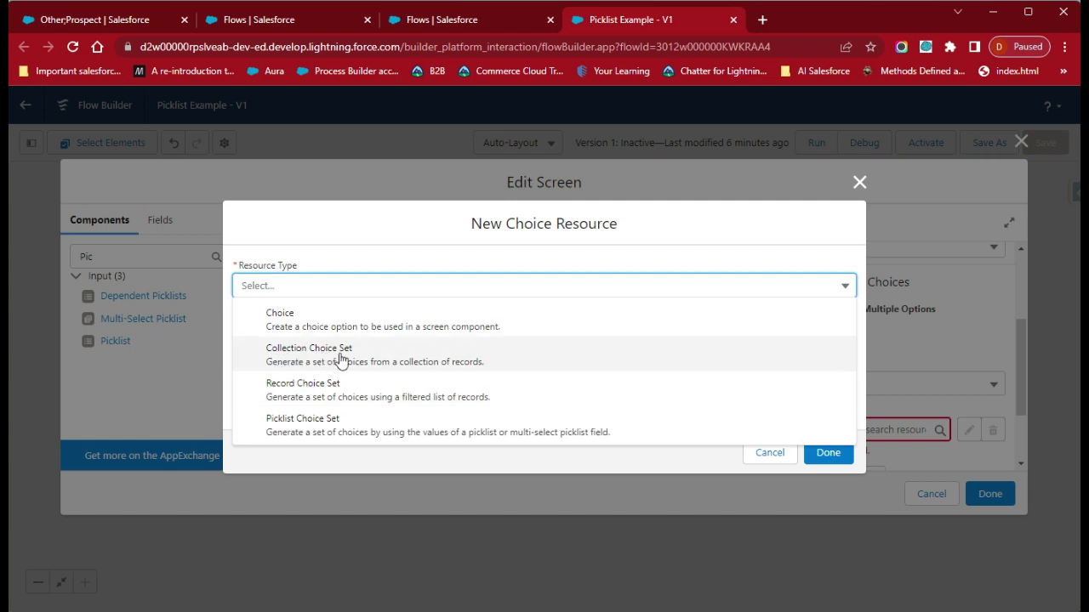
left_click(344, 399)
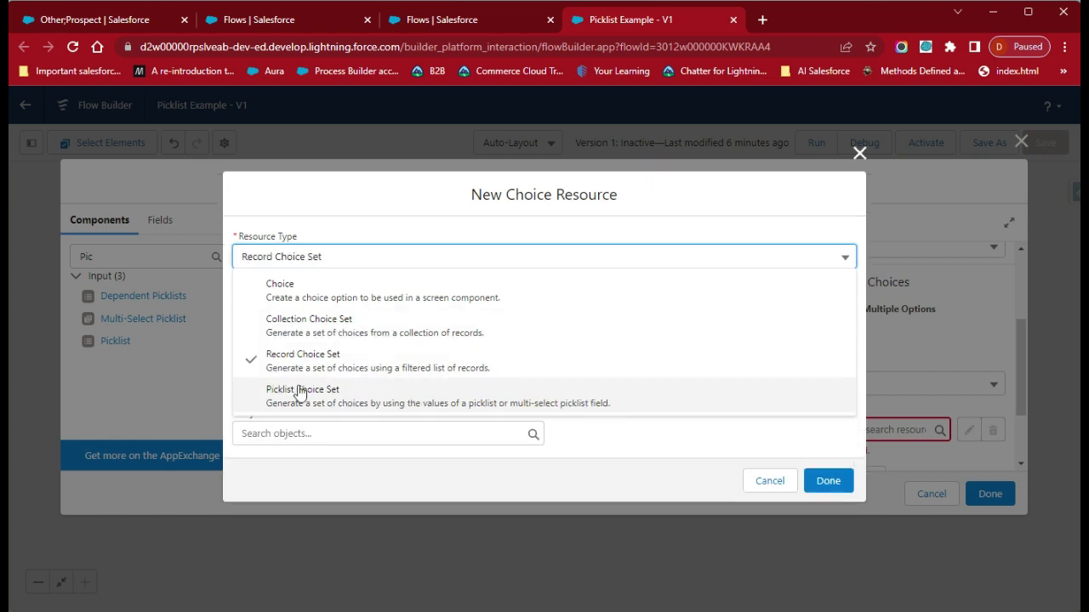
left_click(313, 361)
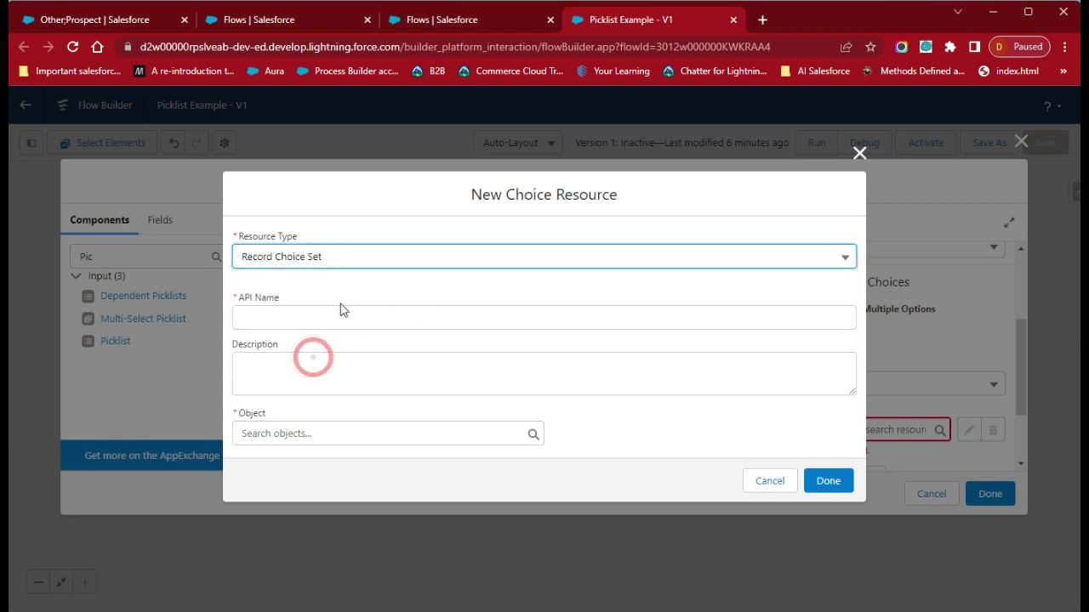
Give the record choice set the API name RecordChoices and choose Account as its object
left_click(329, 320)
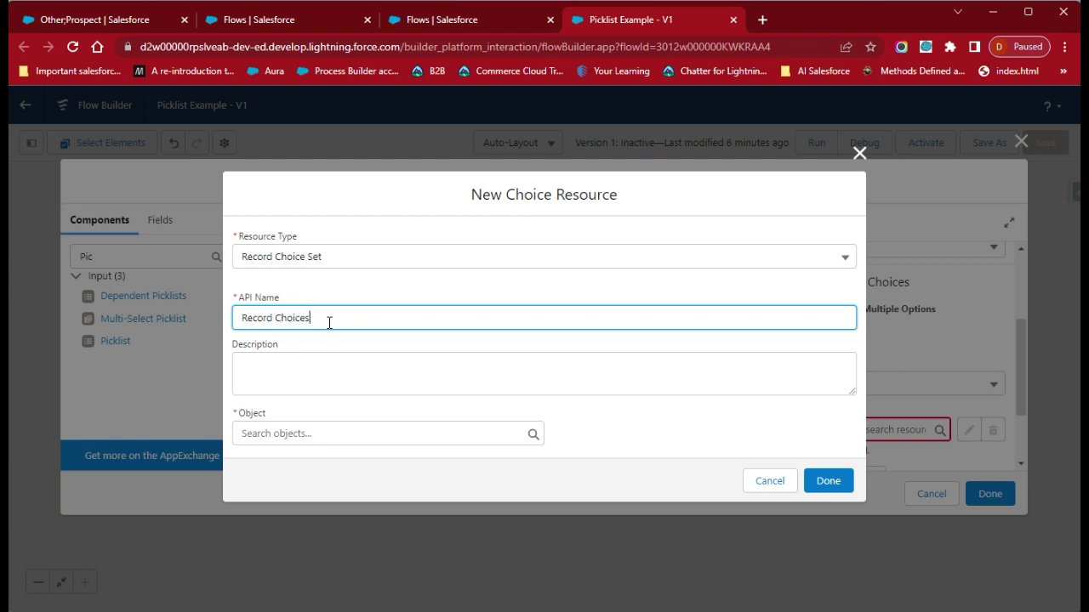
left_click(425, 340)
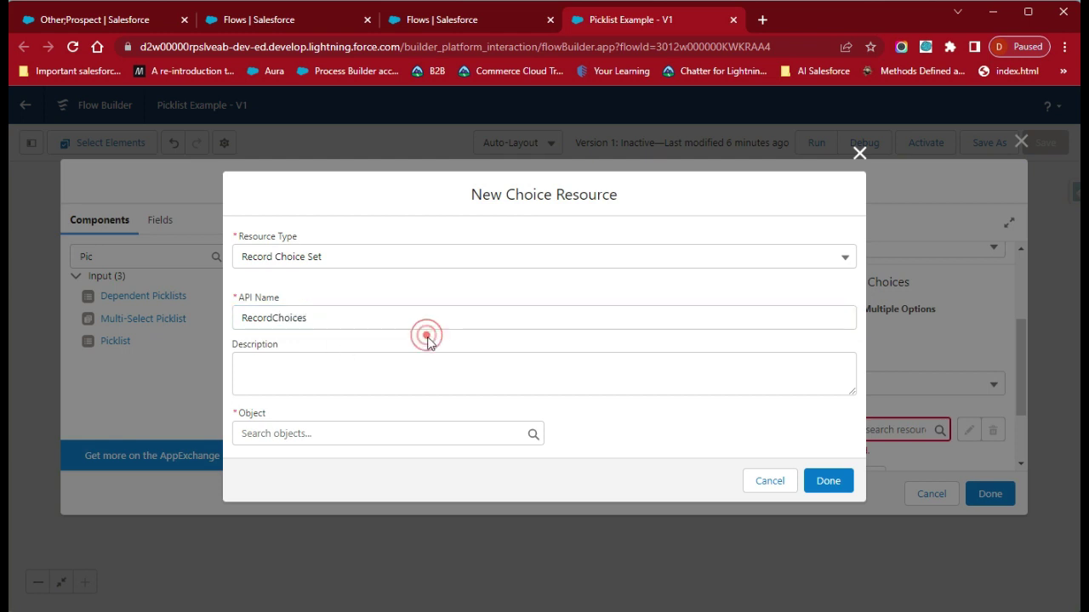
left_click(346, 431)
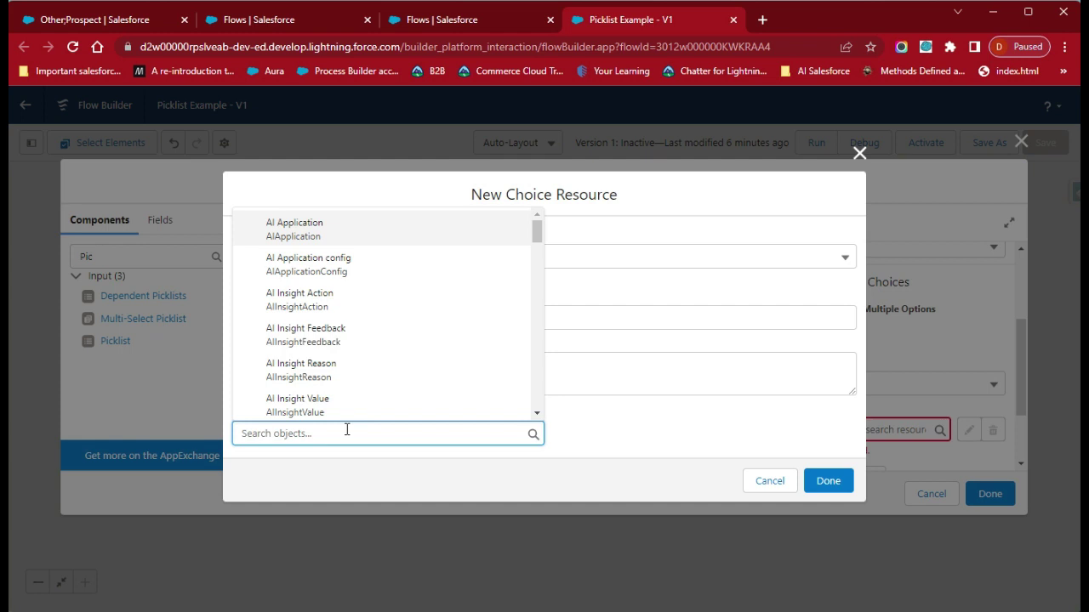
type("Accoun")
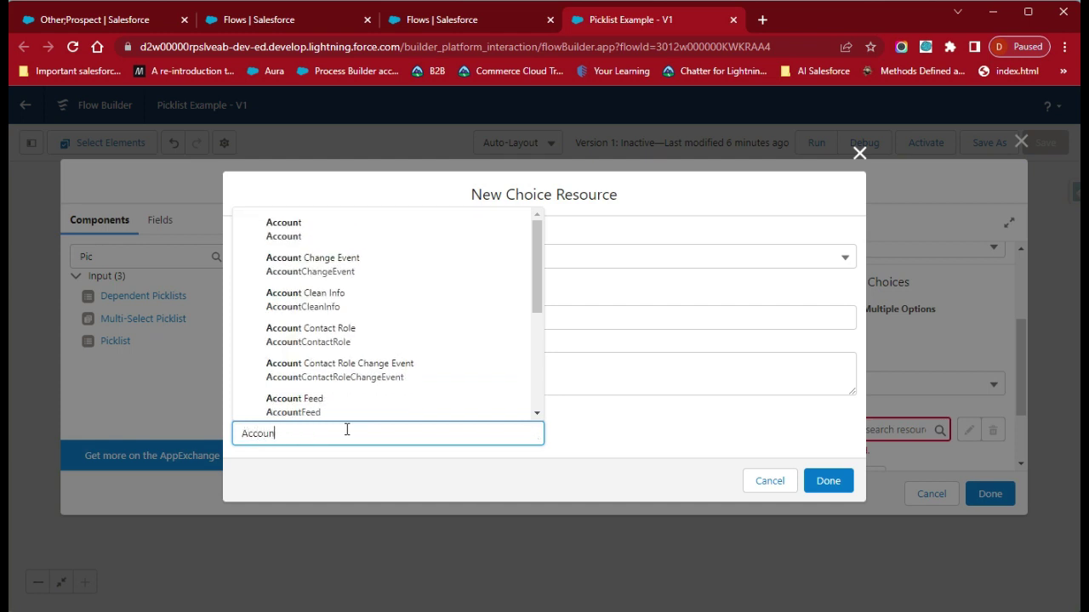
type("t")
left_click(346, 225)
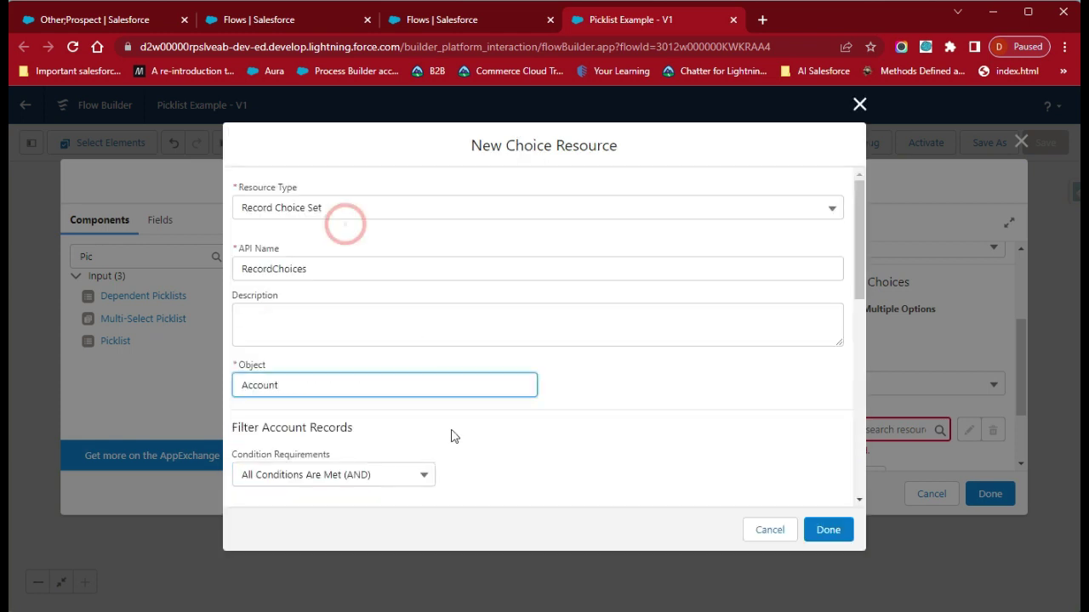
Set the record choice set's condition requirements to None—Get All Account Records and its maximum number of choices to 10
left_click(502, 430)
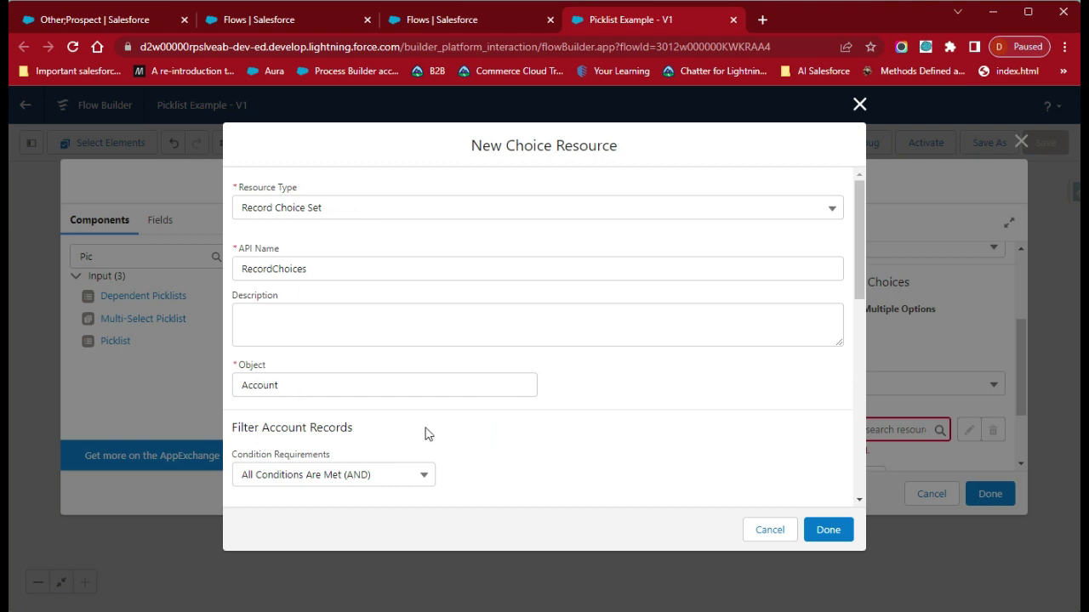
left_click(377, 477)
left_click(338, 502)
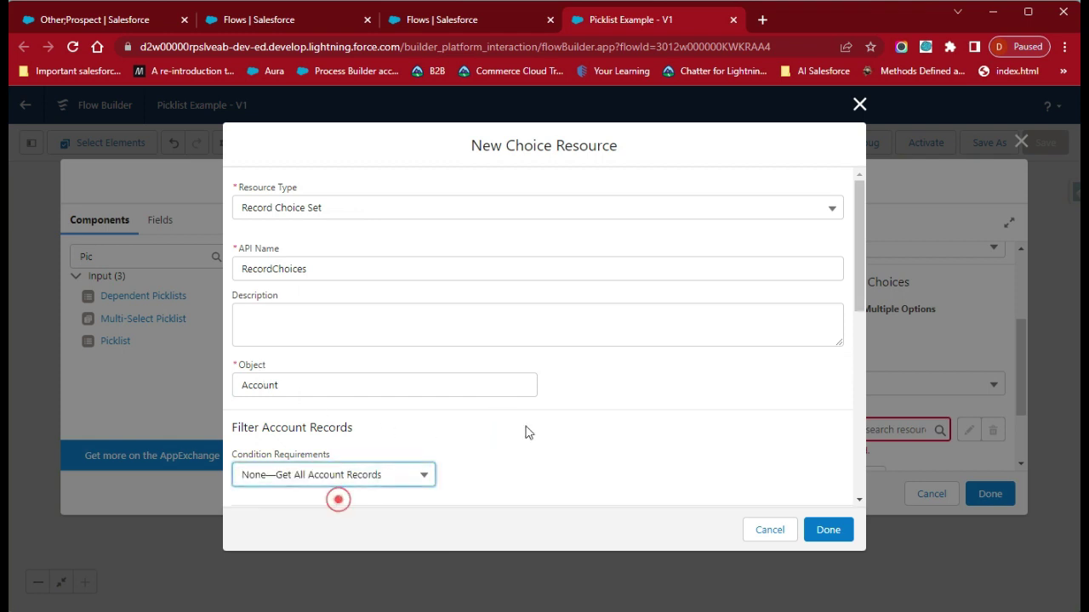
scroll(549, 431, "down", 3)
scroll(290, 463, "down", 1)
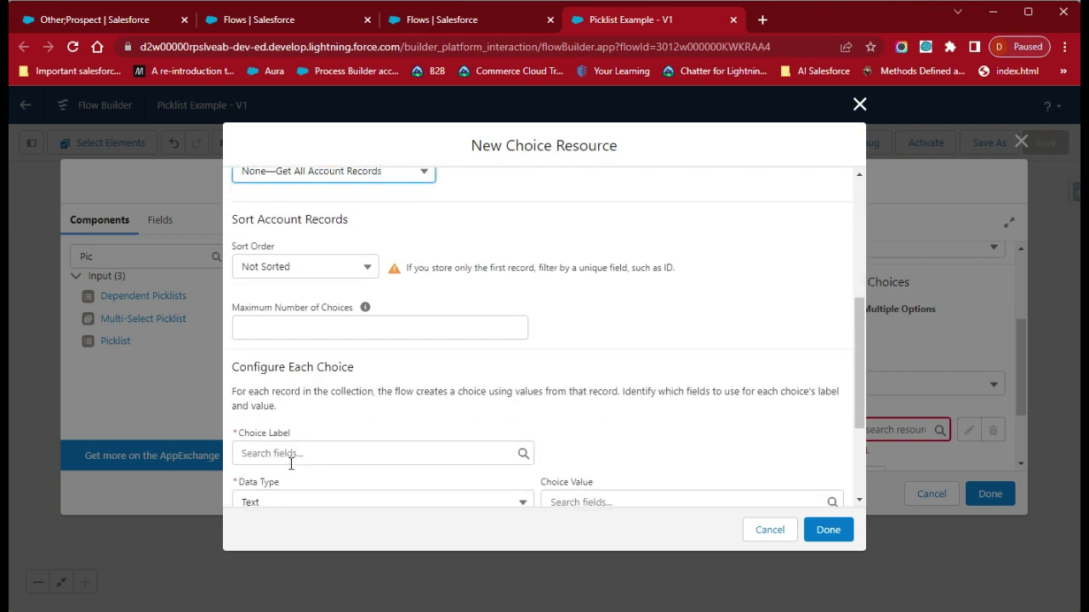
left_click(345, 326)
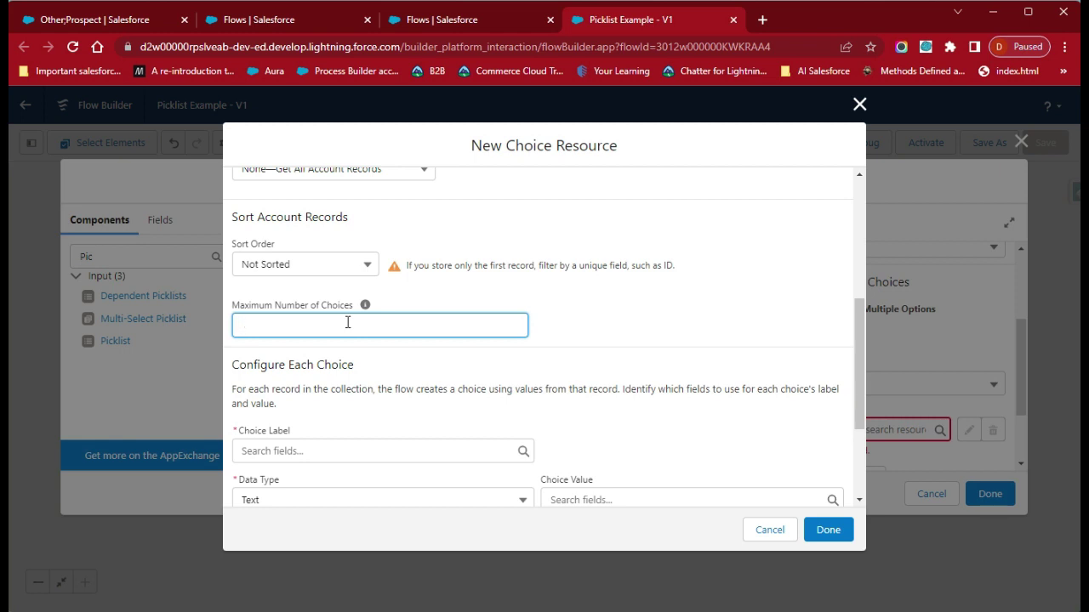
left_click(799, 341)
Use the account's Name field as the choice label of the record choice set
left_click(357, 453)
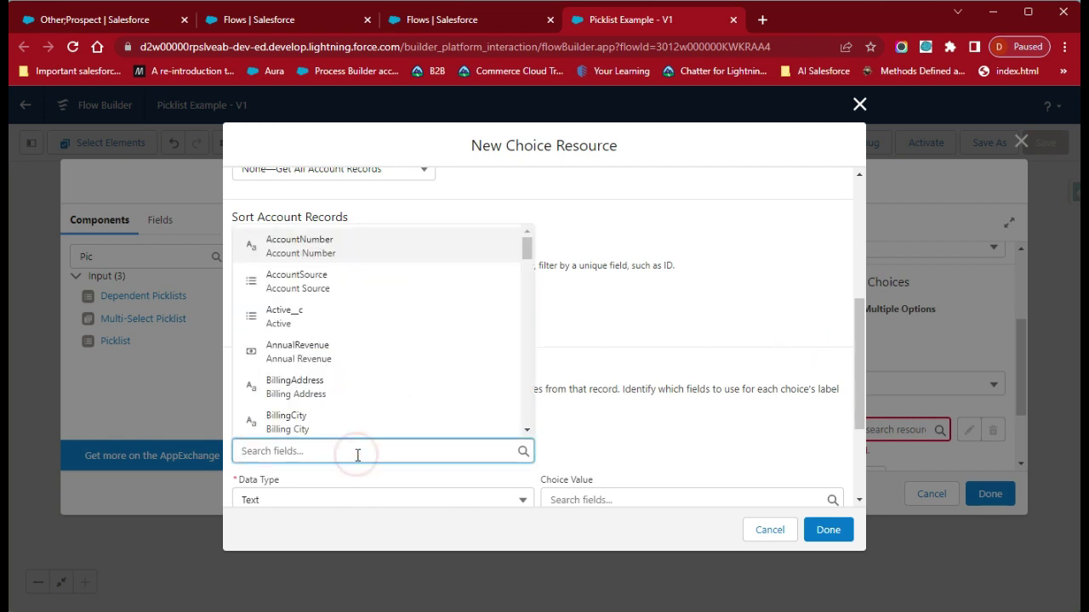
type("Name")
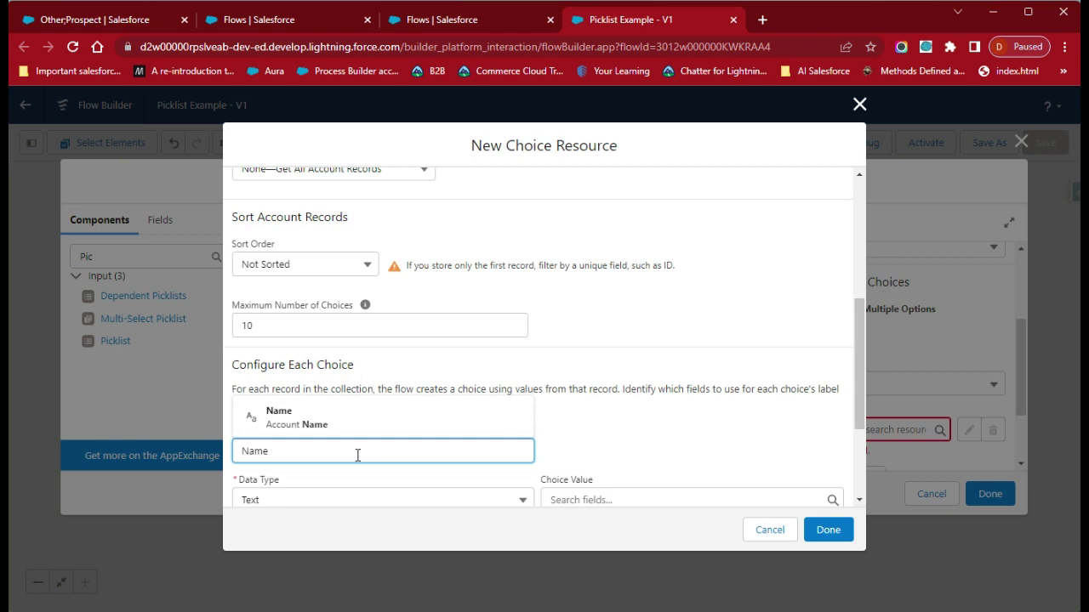
left_click(358, 417)
Set the choice value of the record choice set to the account's Id field
scroll(649, 445, "down", 2)
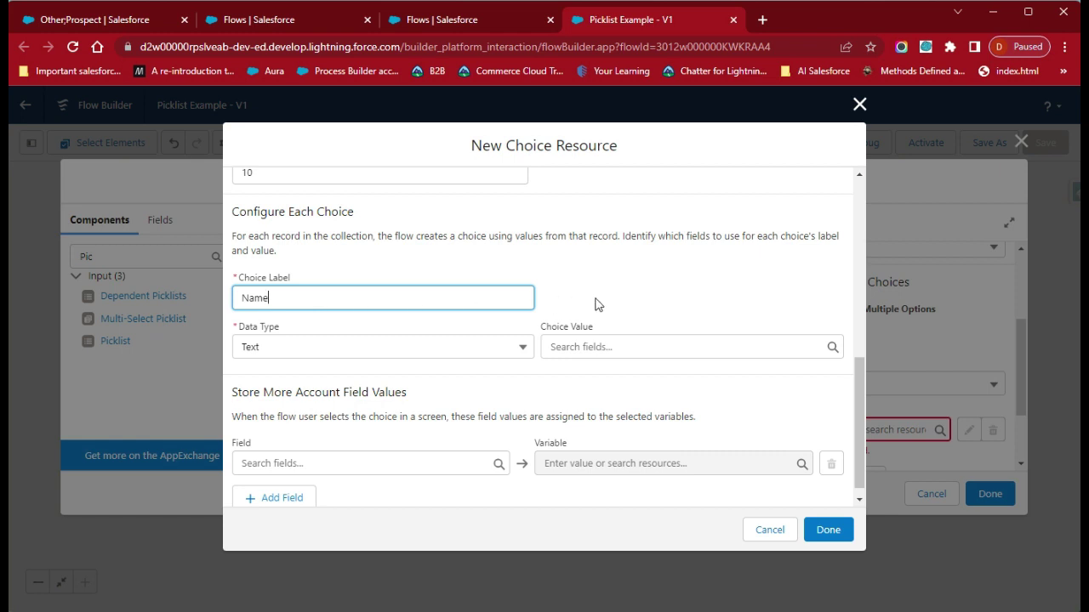
left_click(623, 345)
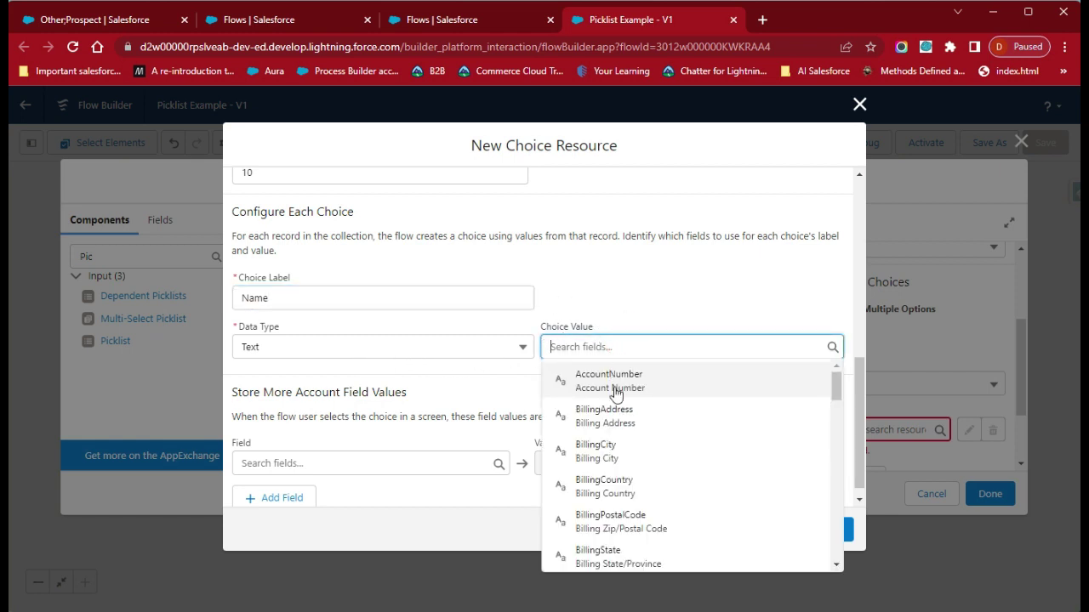
type("Id")
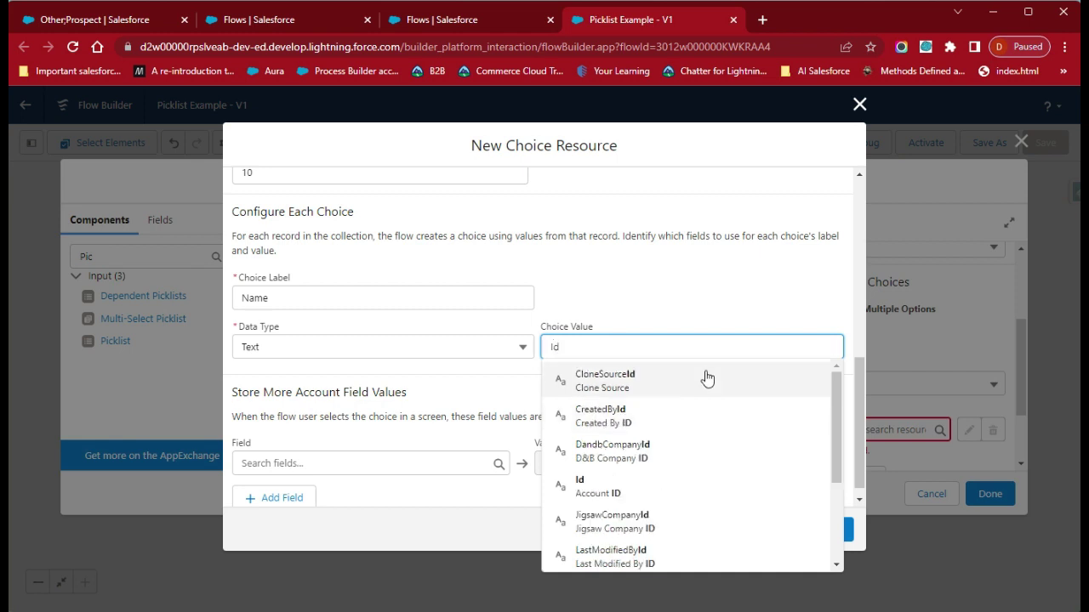
left_click(627, 481)
left_click(683, 313)
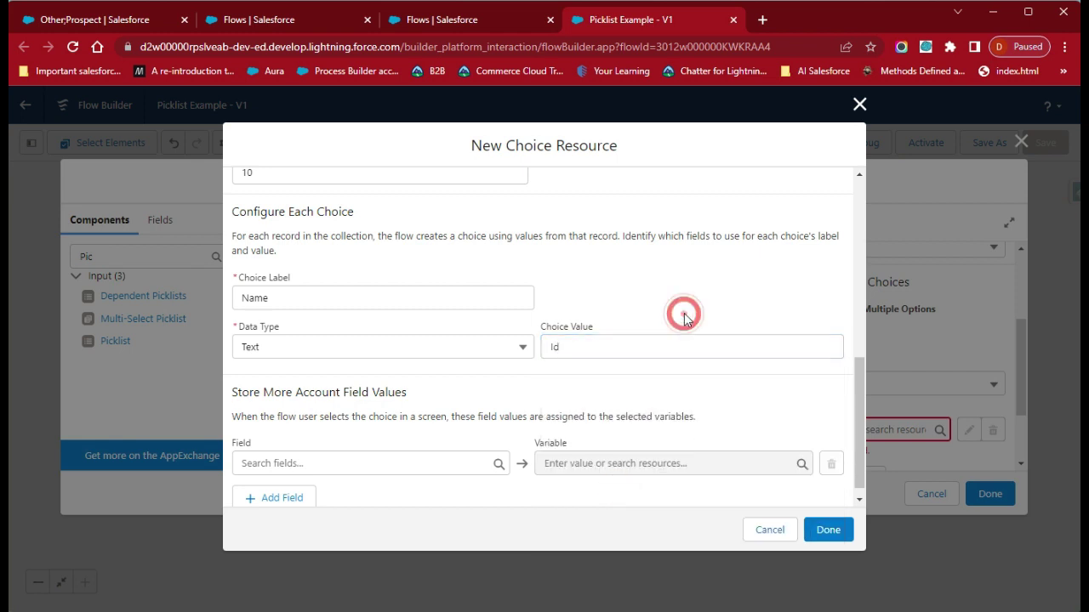
Set the choice value to the Name field and finish the RecordChoices resource
scroll(652, 339, "down", 1)
left_click(579, 340)
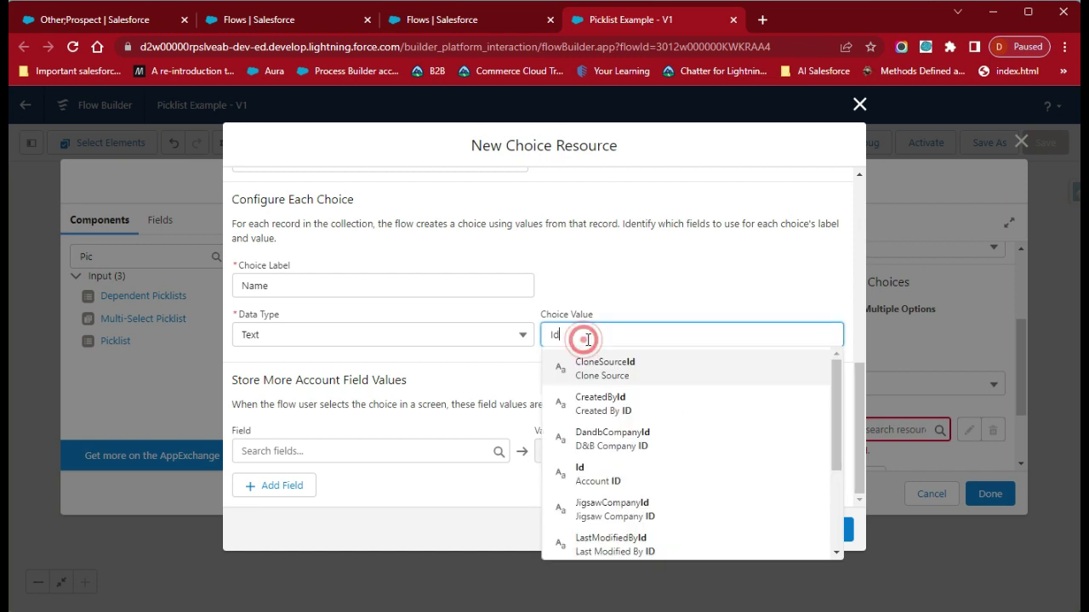
double_click(575, 339)
type("Namew")
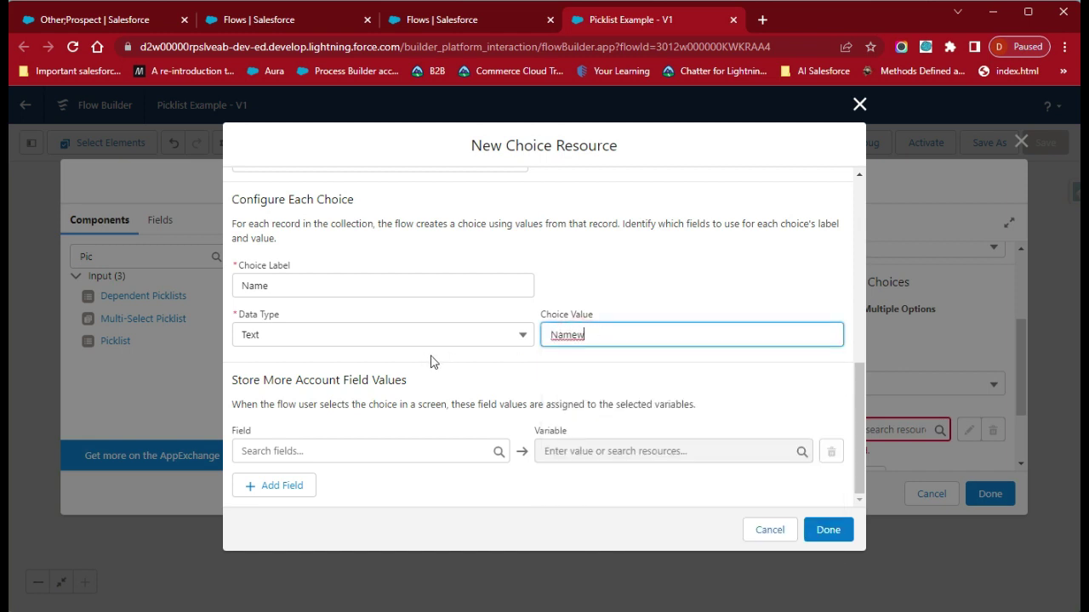
key("BackSpace")
left_click(507, 380)
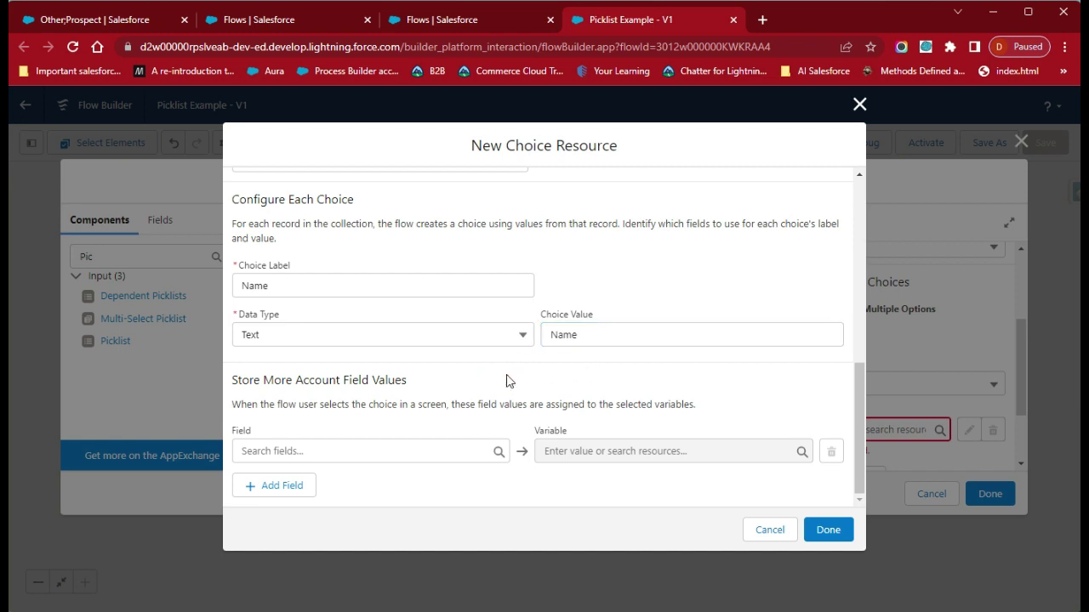
left_click(842, 534)
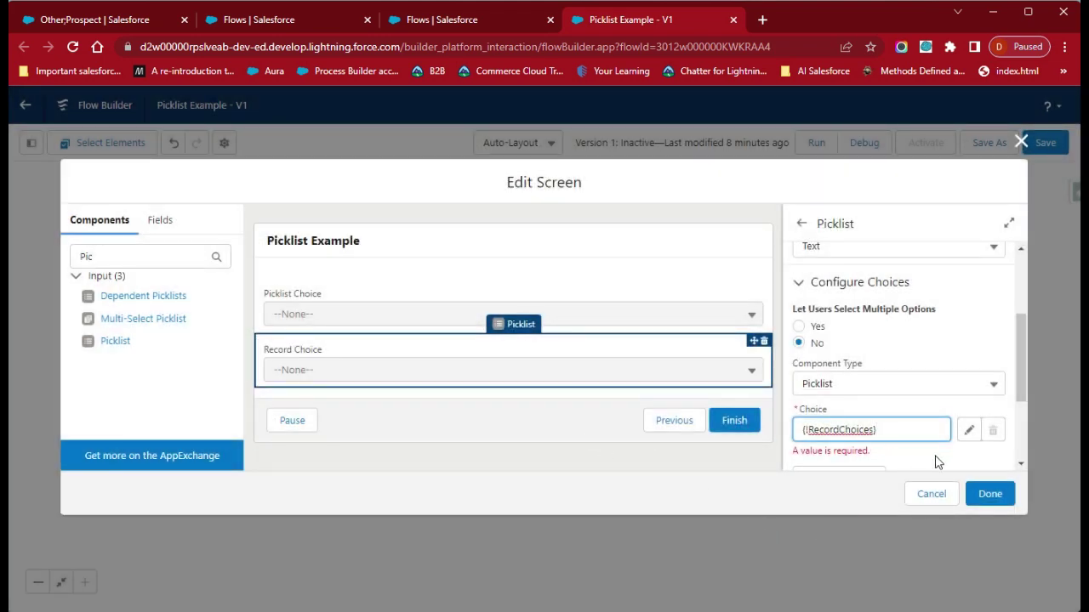
Finish editing the Picklist Example screen with RecordChoices as the Record Choice picklist's choice, and save the flow
left_click(936, 461)
scroll(884, 413, "down", 1)
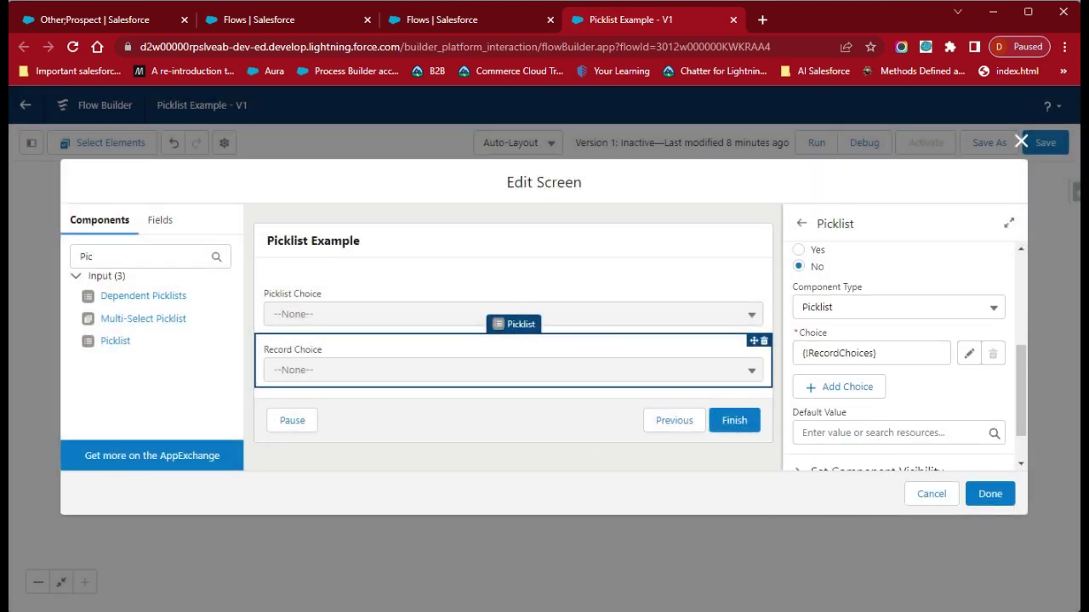
left_click(989, 494)
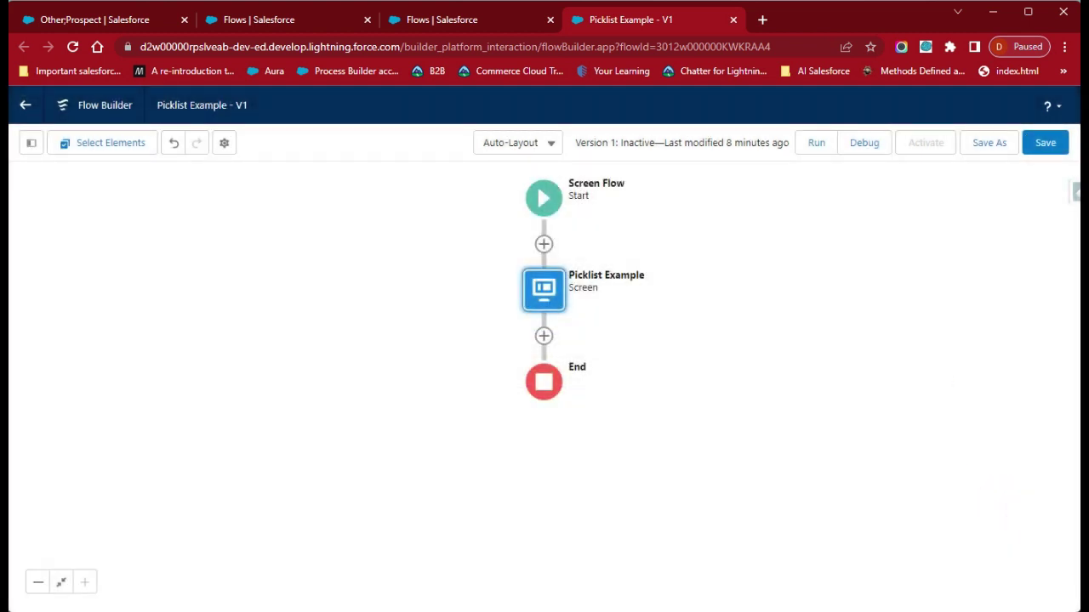
left_click(1046, 142)
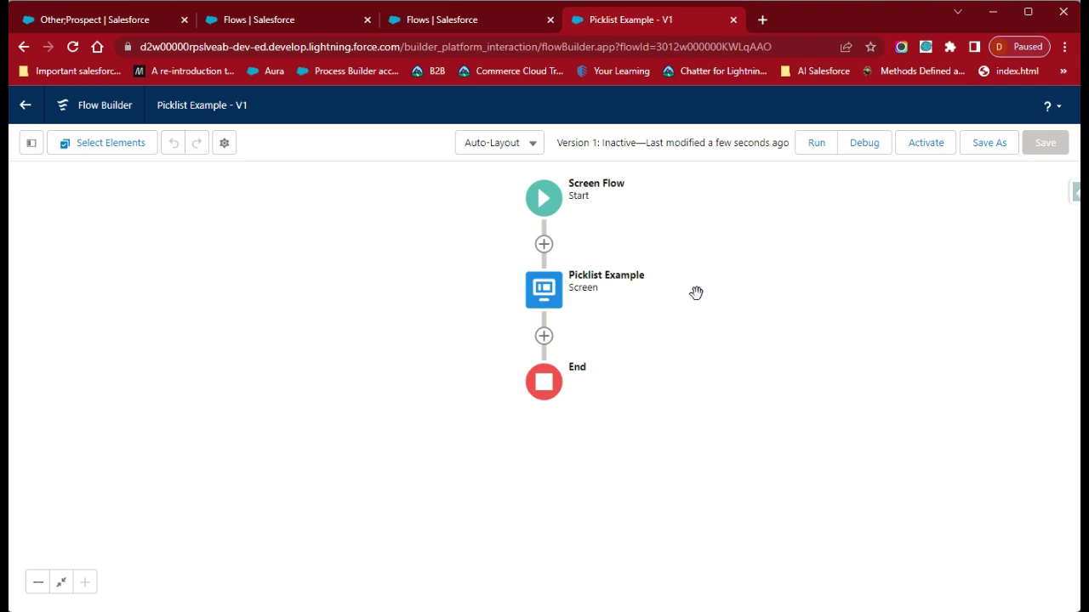
Run the flow in debug mode, examine the options of the Picklist Choice and Record Choice picklists, and close the debug run
left_click(860, 145)
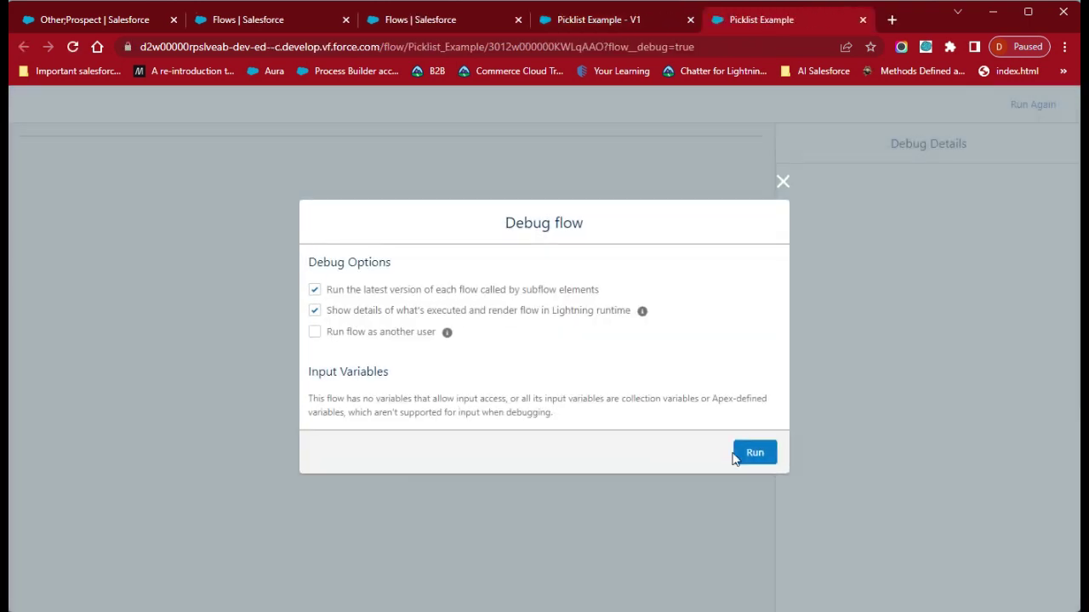
left_click(753, 454)
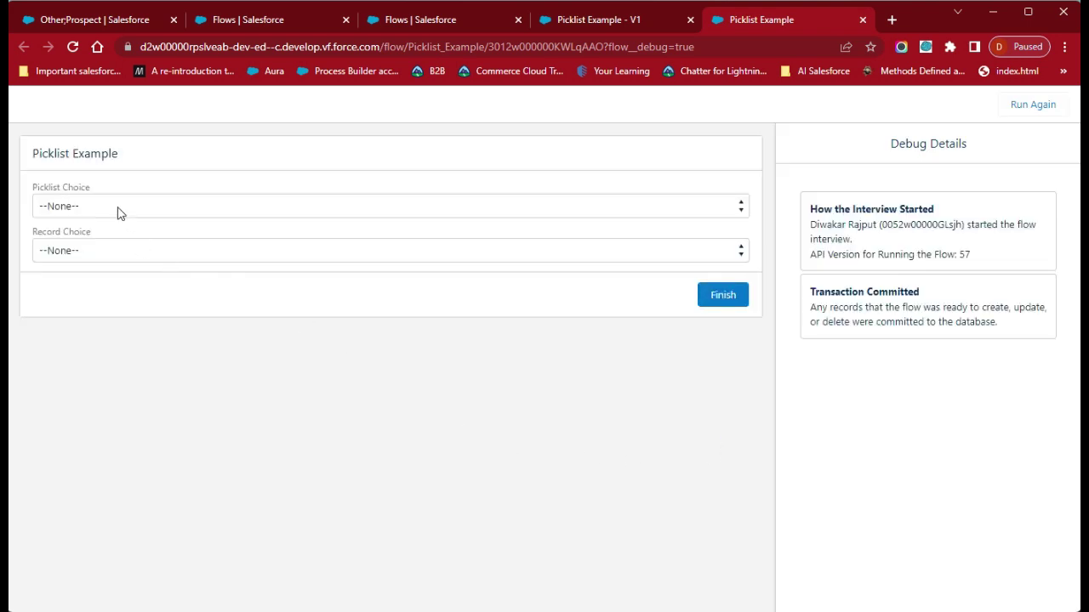
left_click(46, 204)
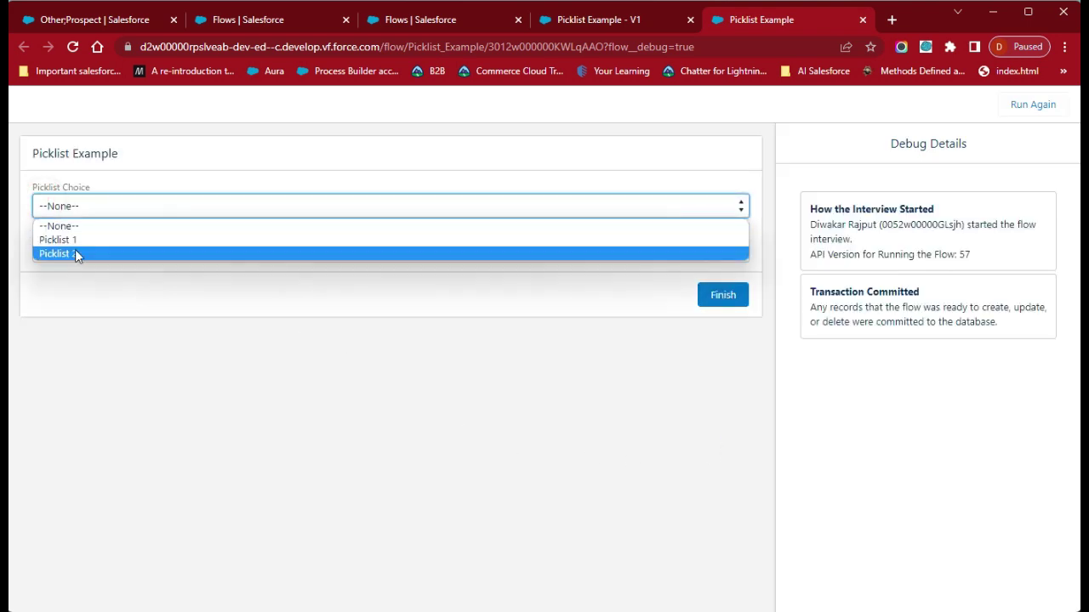
left_click(111, 287)
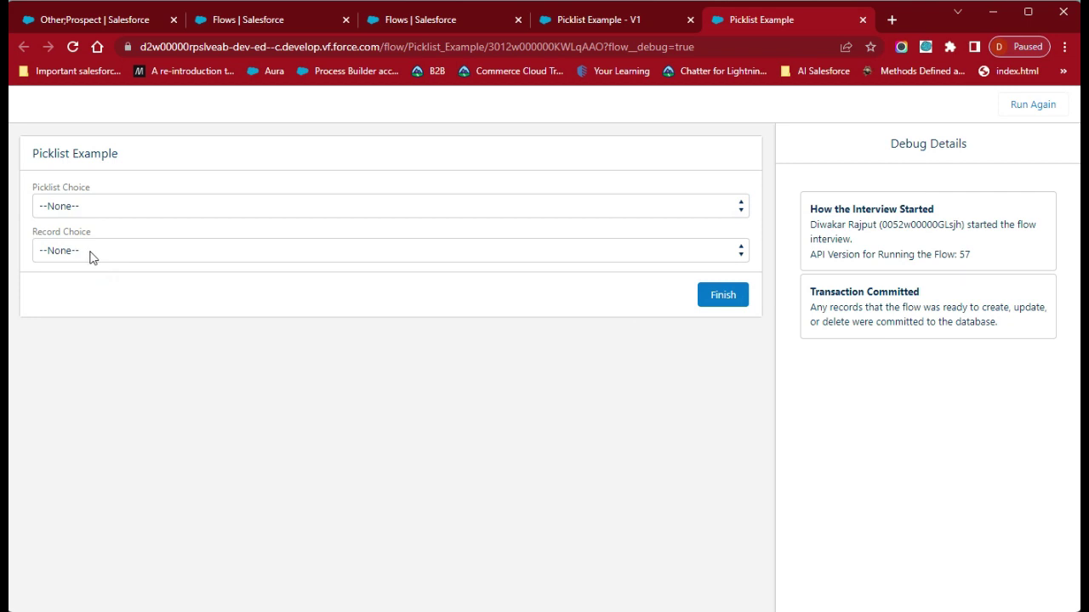
left_click(93, 253)
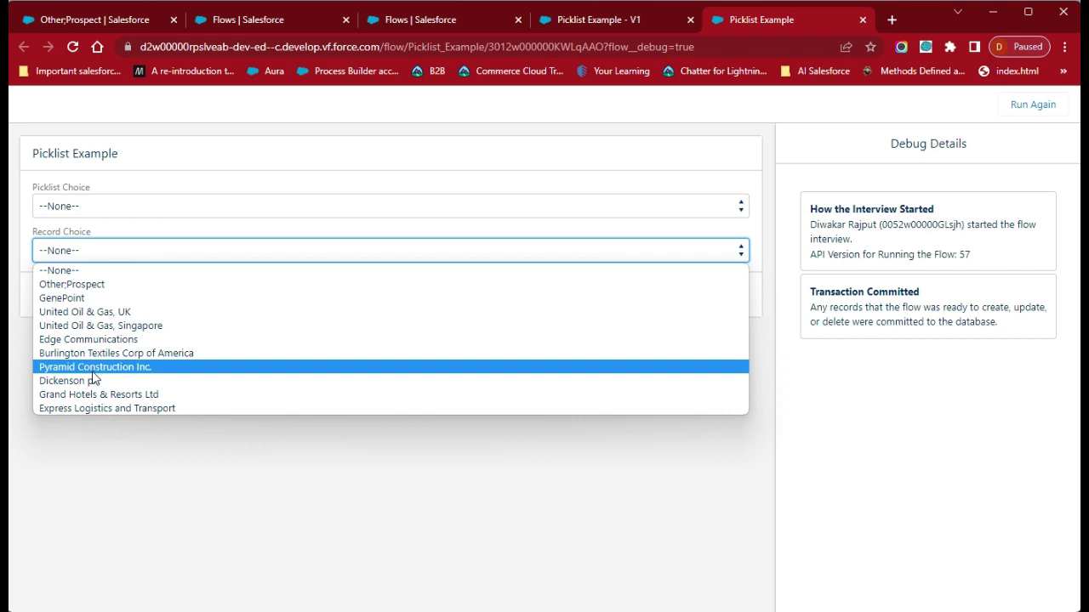
left_click(80, 425)
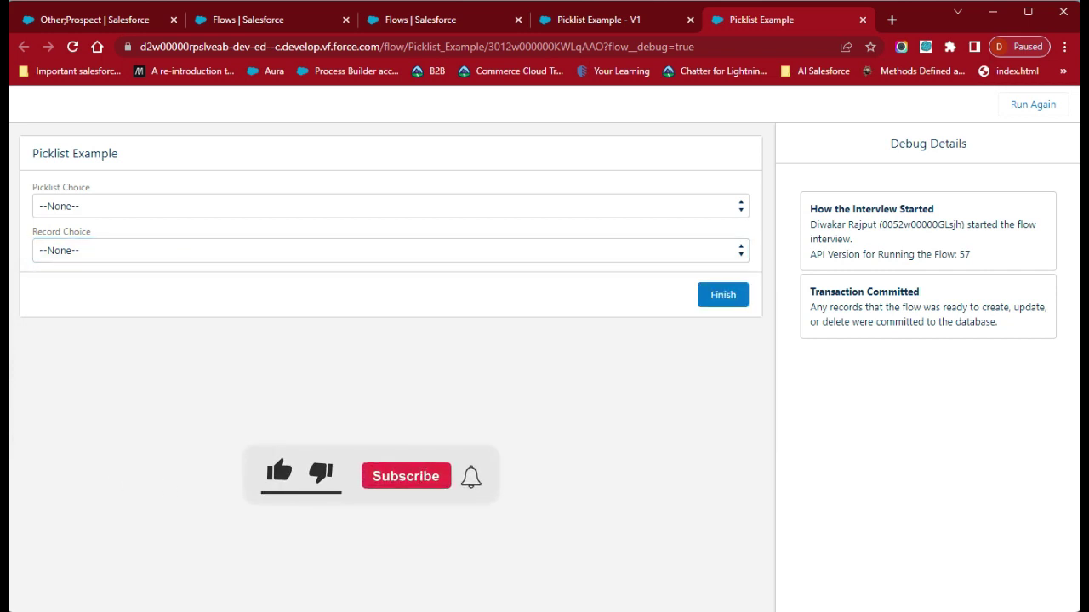
left_click(862, 20)
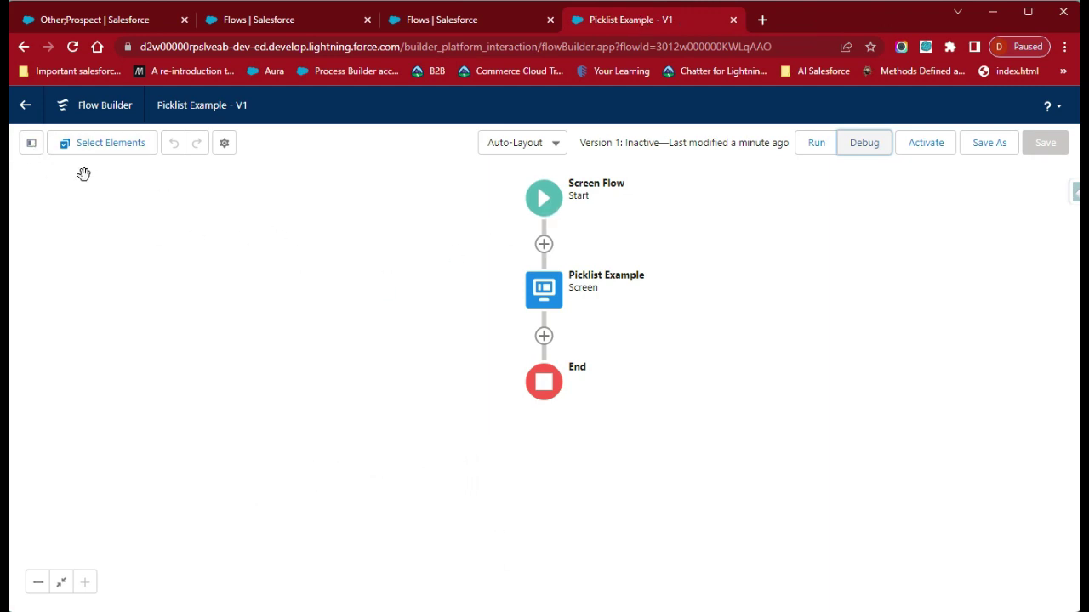
Raise the maximum number of choices of the RecordChoices record choice set to 20 and save the flow
left_click(30, 145)
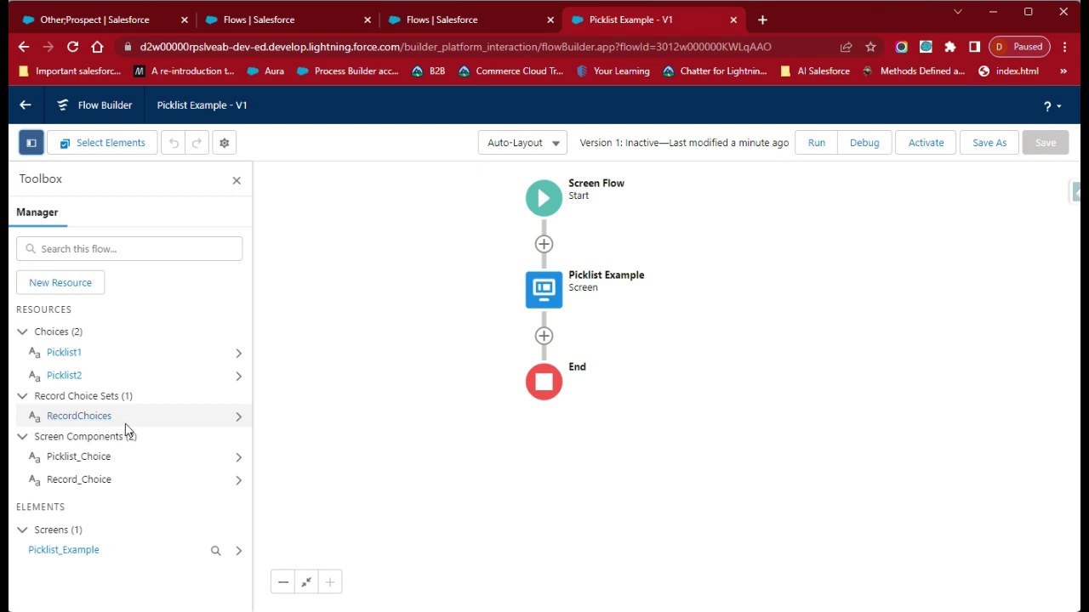
left_click(231, 420)
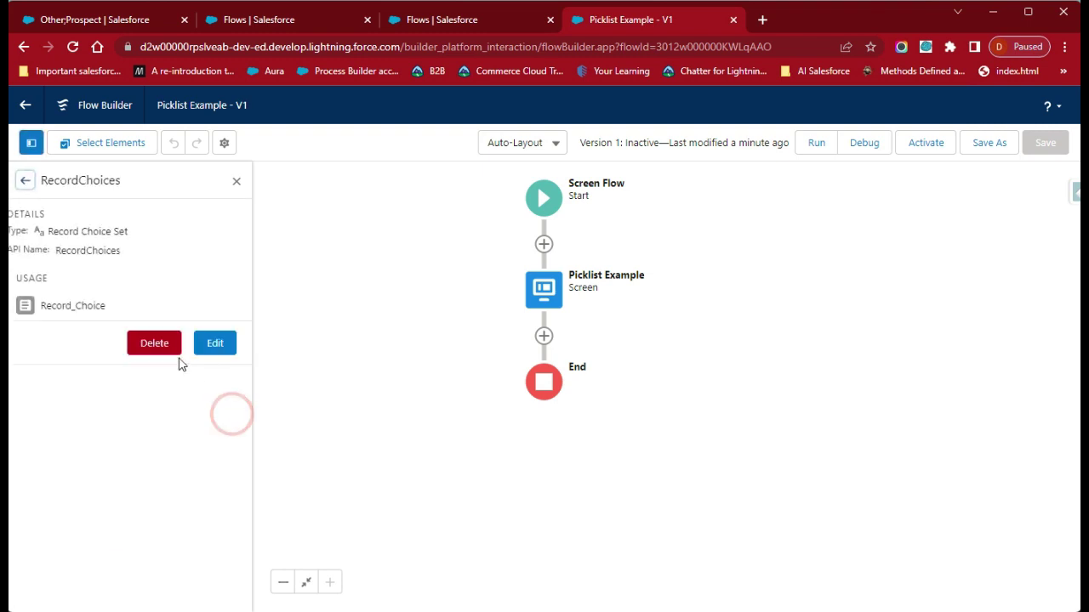
left_click(215, 344)
double_click(298, 477)
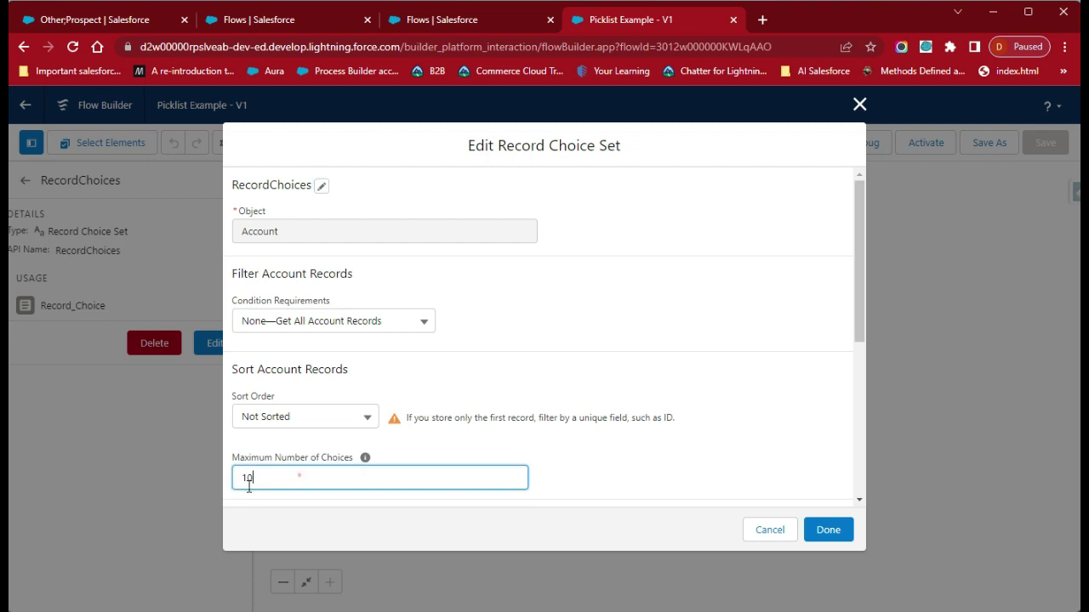
type("20")
left_click(629, 440)
left_click(822, 532)
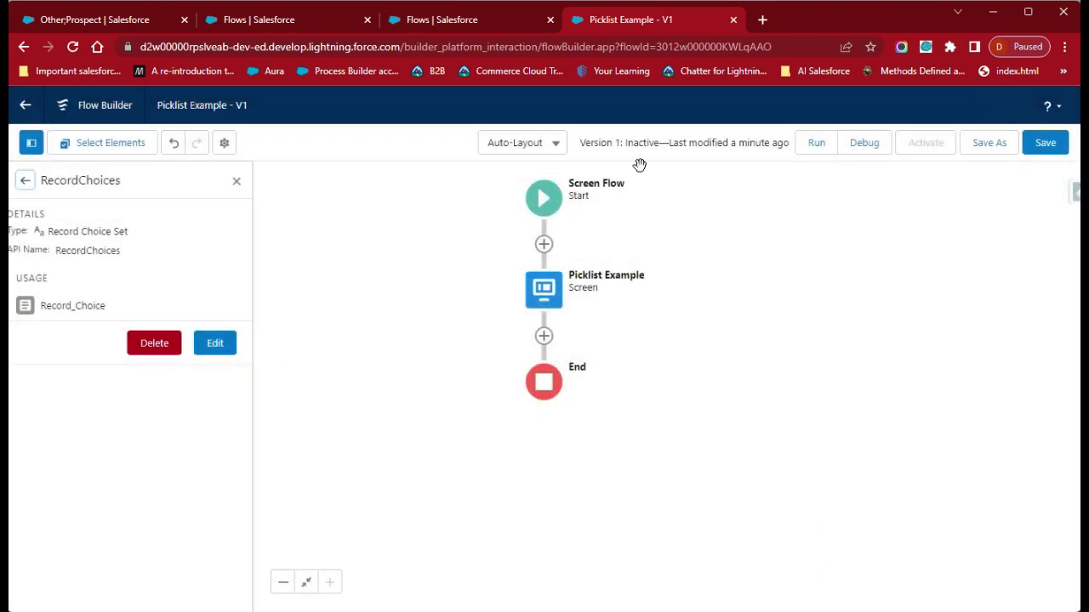
left_click(1046, 148)
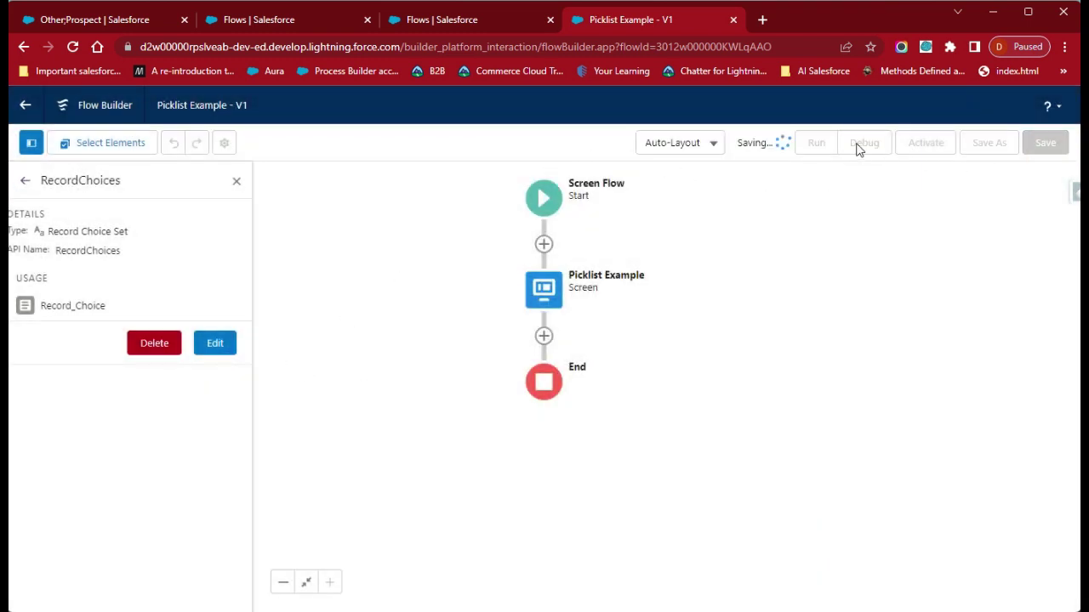
Debug the flow again, examine the account options in the Record Choice picklist, and return to the flow canvas
left_click(857, 144)
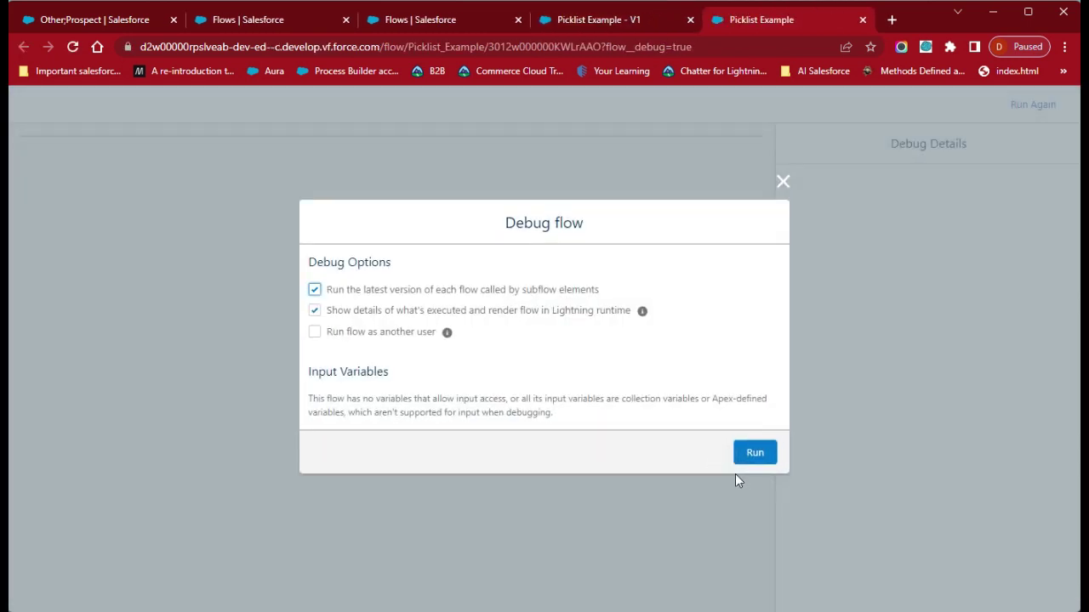
left_click(761, 452)
left_click(100, 255)
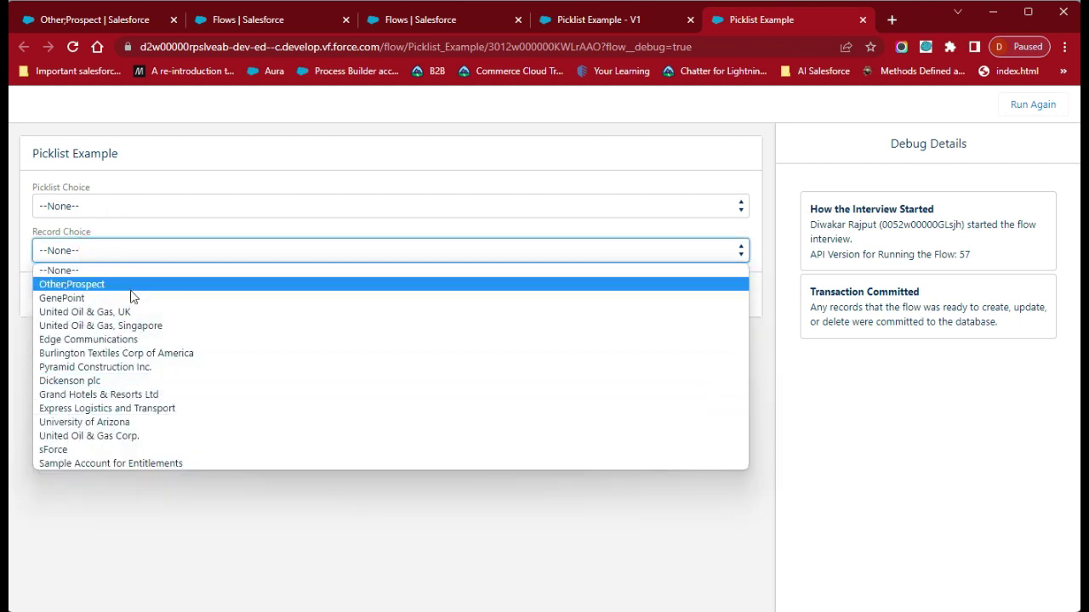
left_click(83, 488)
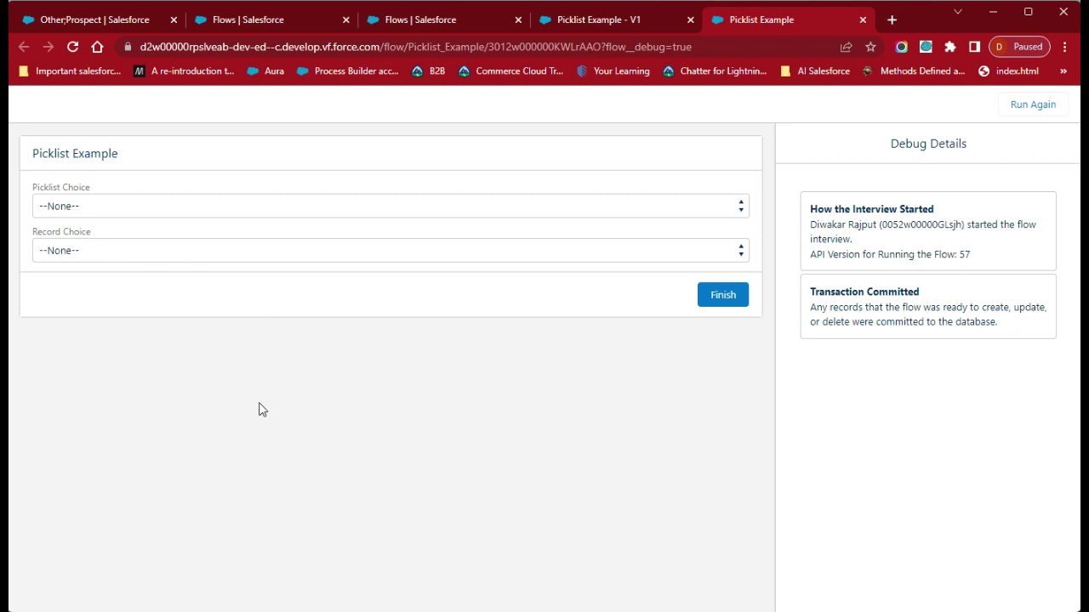
left_click(862, 20)
left_click(446, 261)
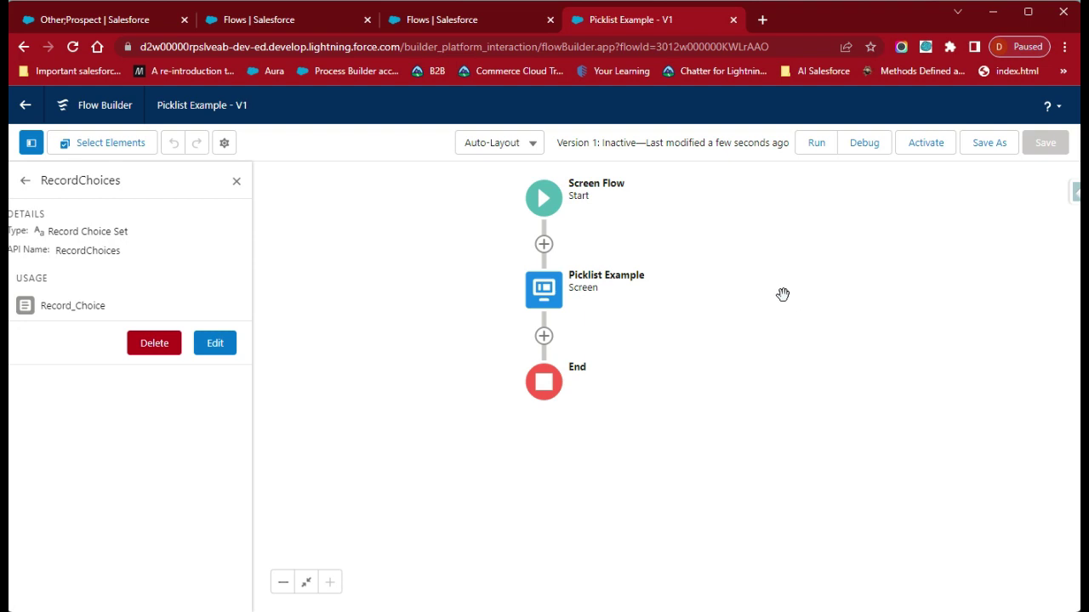
Edit the Picklist Example screen and add a Picklist component below the Record Choice field
left_click(546, 291)
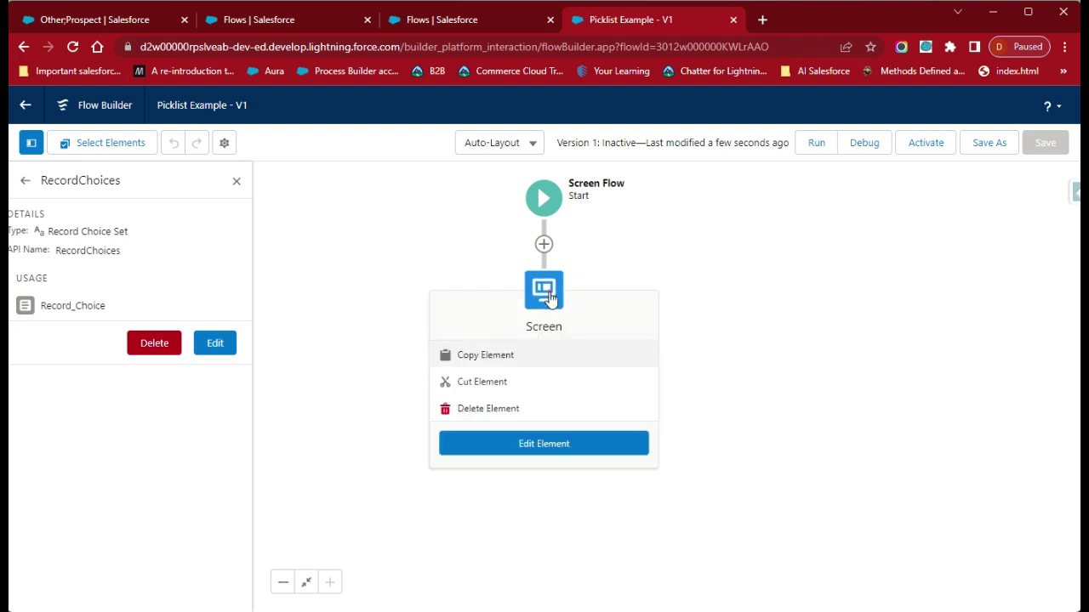
left_click(525, 445)
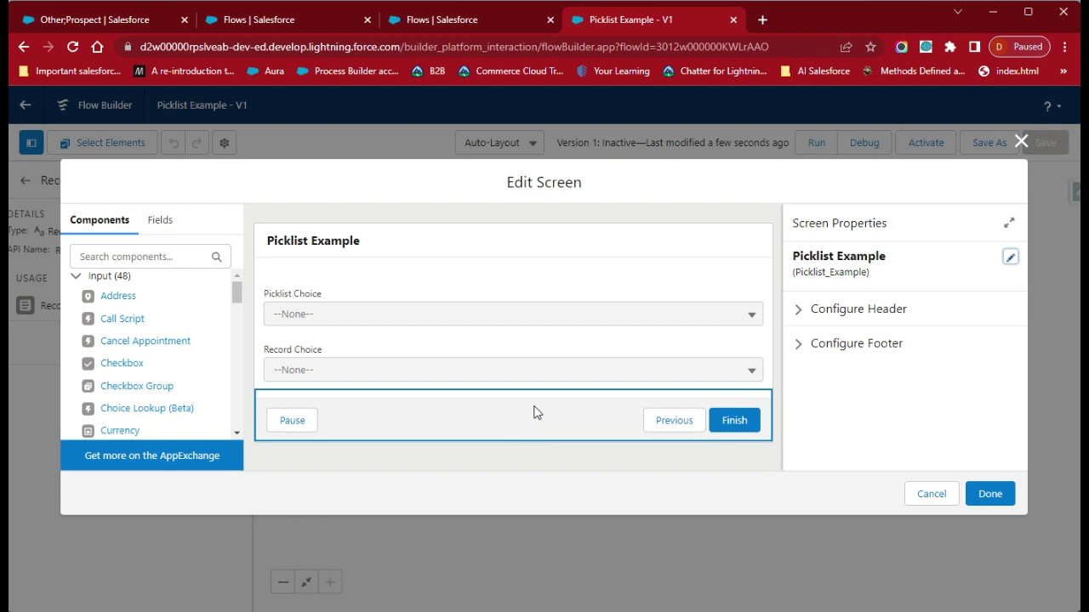
left_click(134, 251)
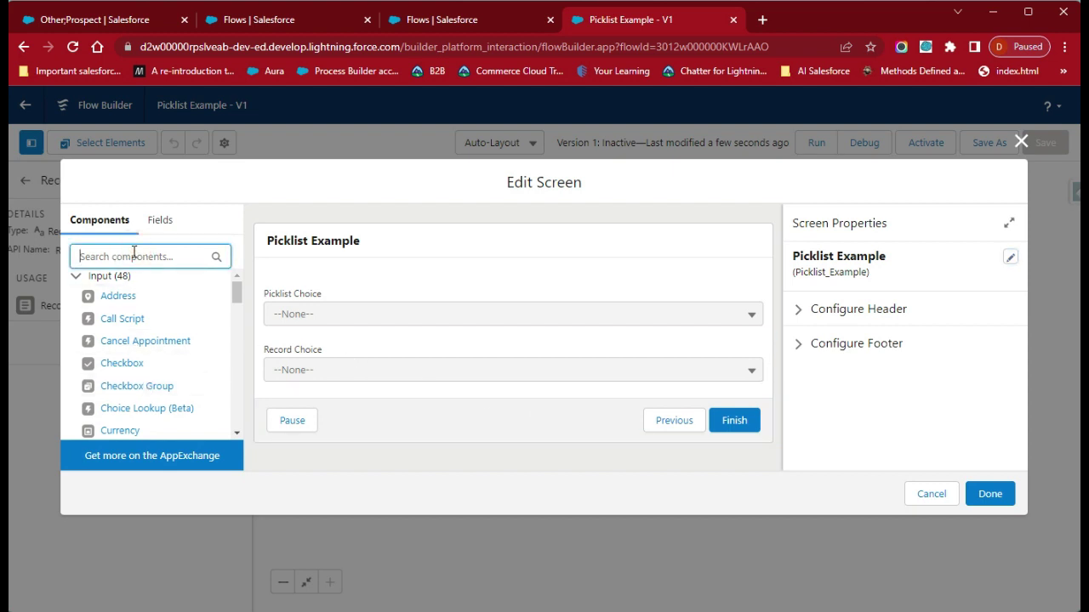
type("Pick")
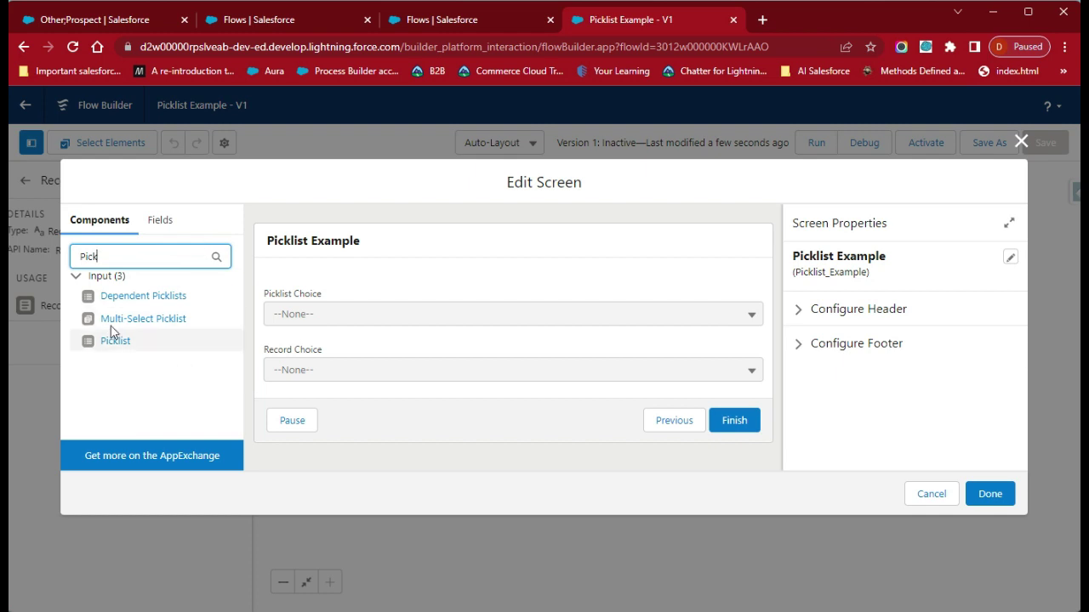
left_click_drag(139, 344, 359, 391)
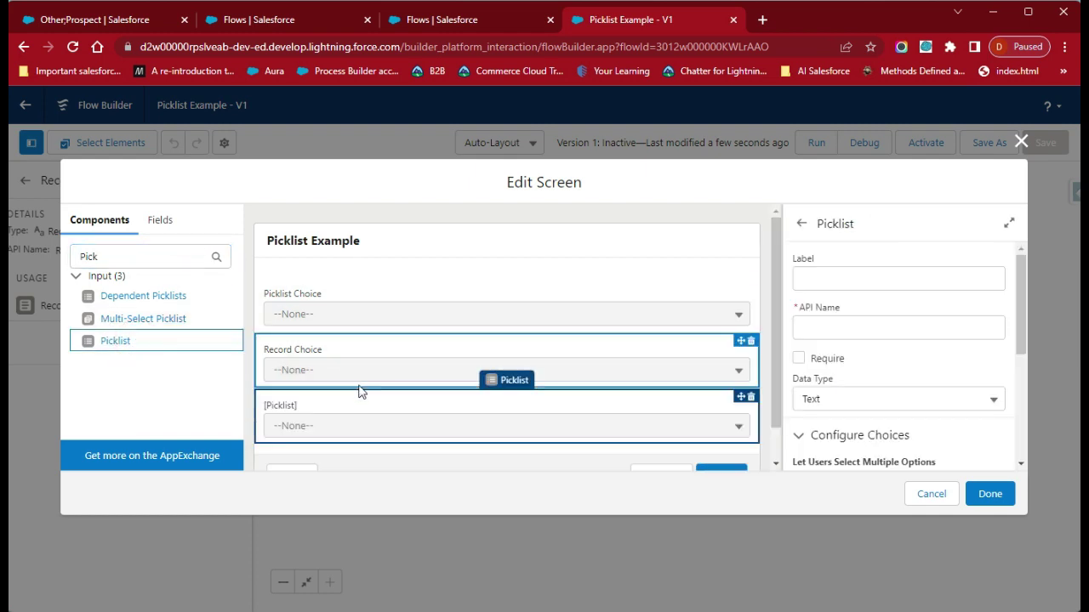
left_click(383, 412)
Label the new picklist "PickList Choice Variable", correcting the spelling and letting the API name fill in as PickList_Choice_Variable
left_click(858, 278)
type("Pick")
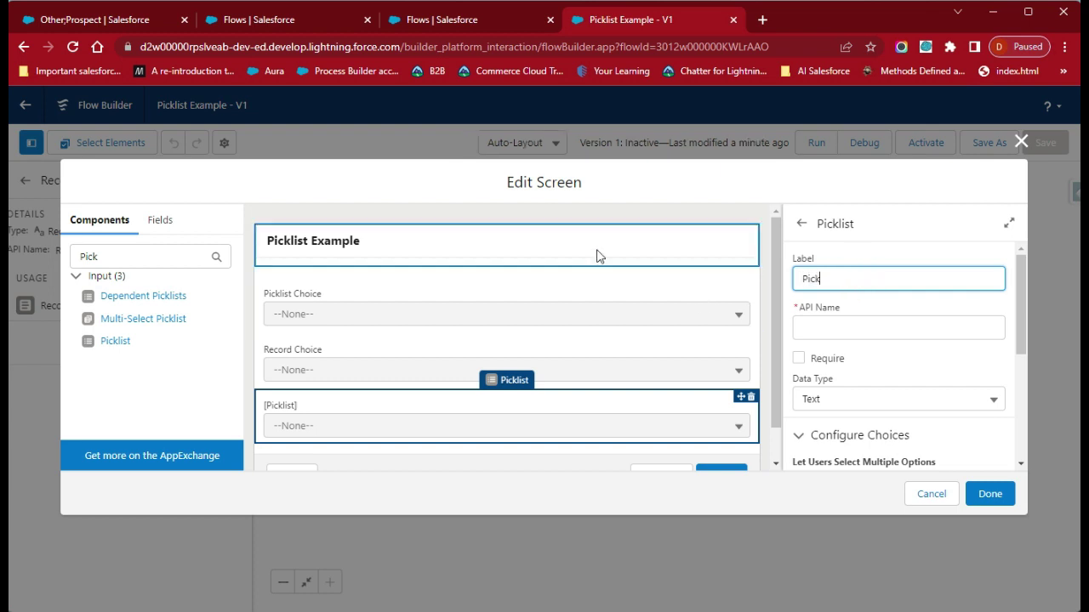
left_click_drag(855, 276, 786, 288)
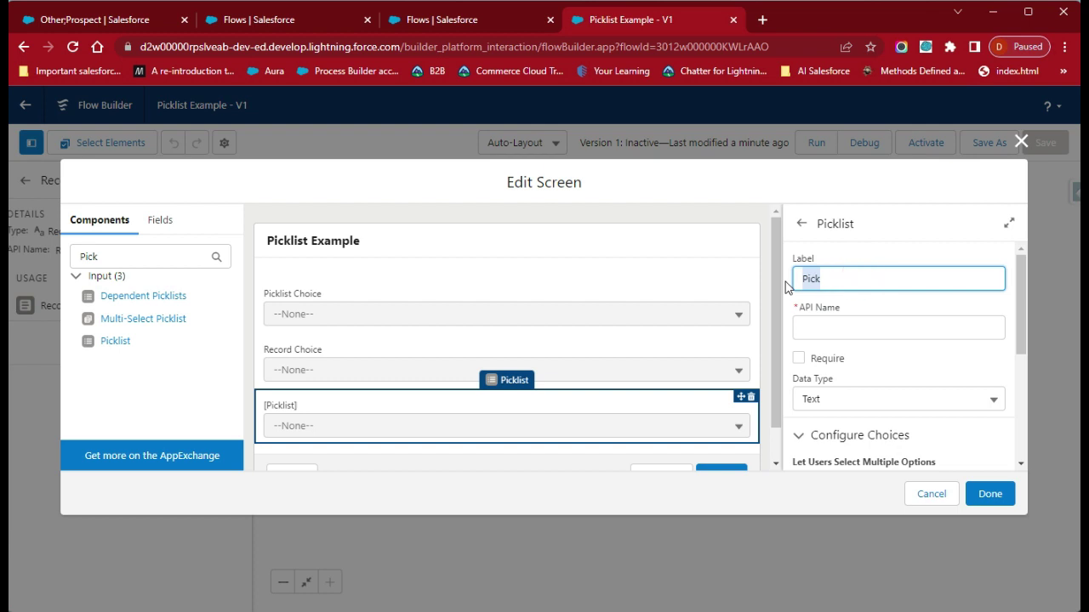
key("Right")
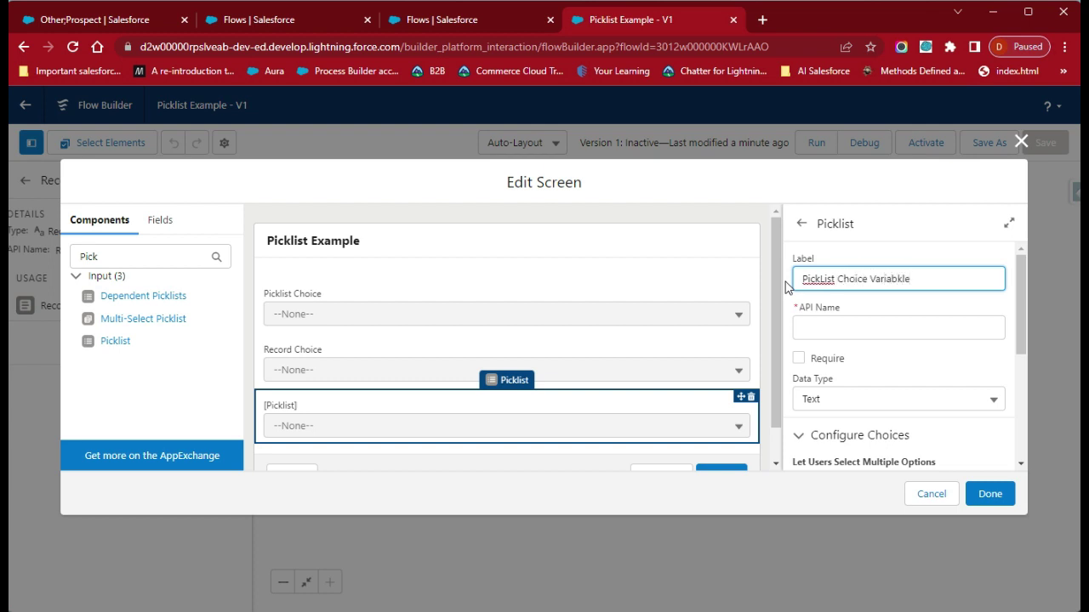
right_click(884, 279)
left_click(893, 289)
left_click(896, 292)
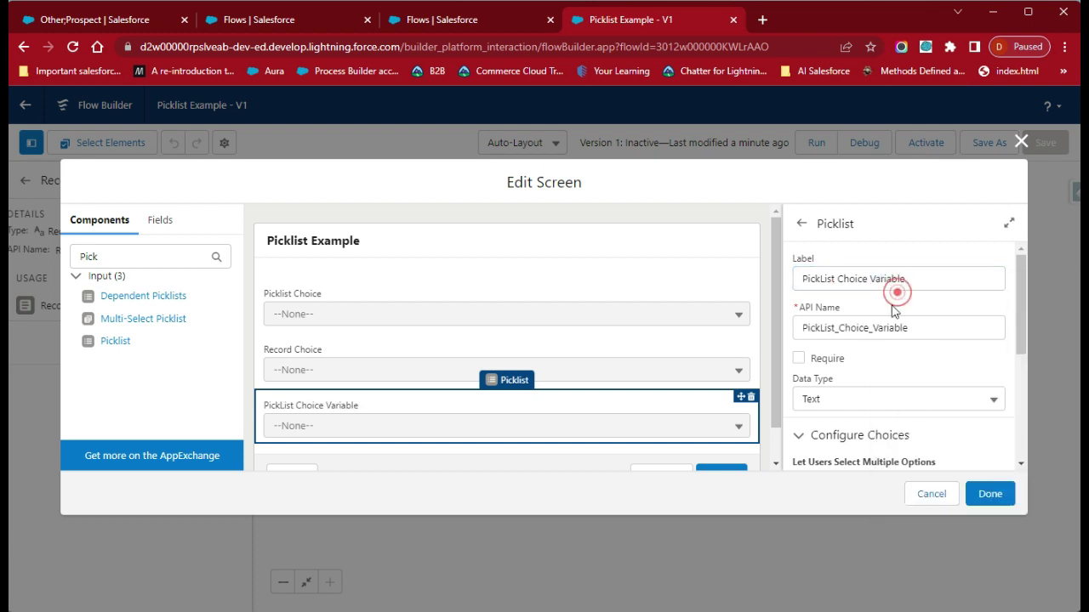
Create a new choice resource for this picklist, of type Picklist Choice Set with the API name AccountType
scroll(882, 349, "down", 5)
left_click(841, 355)
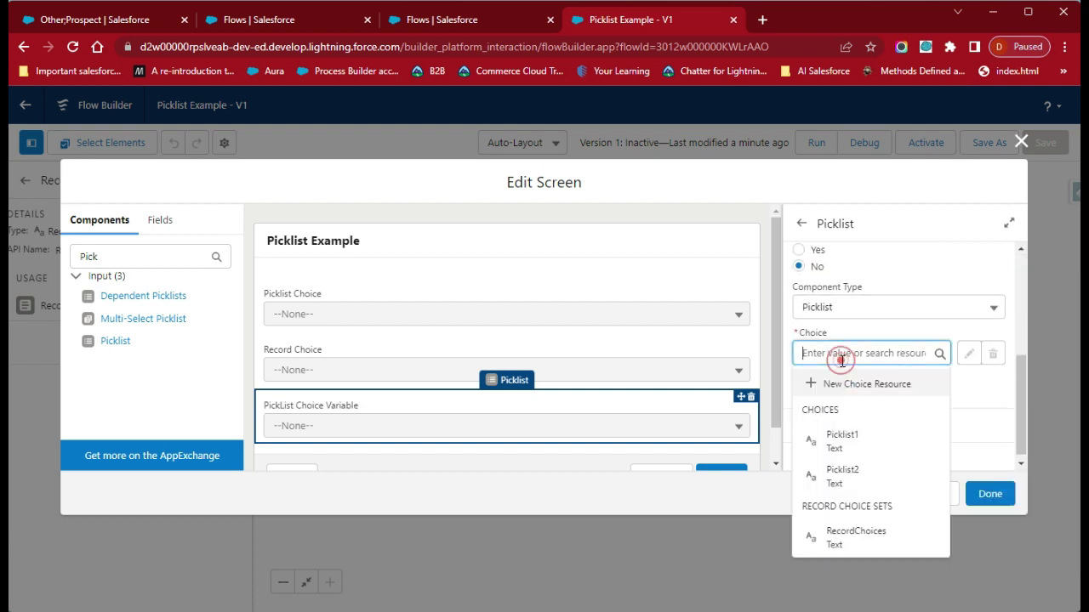
left_click(859, 383)
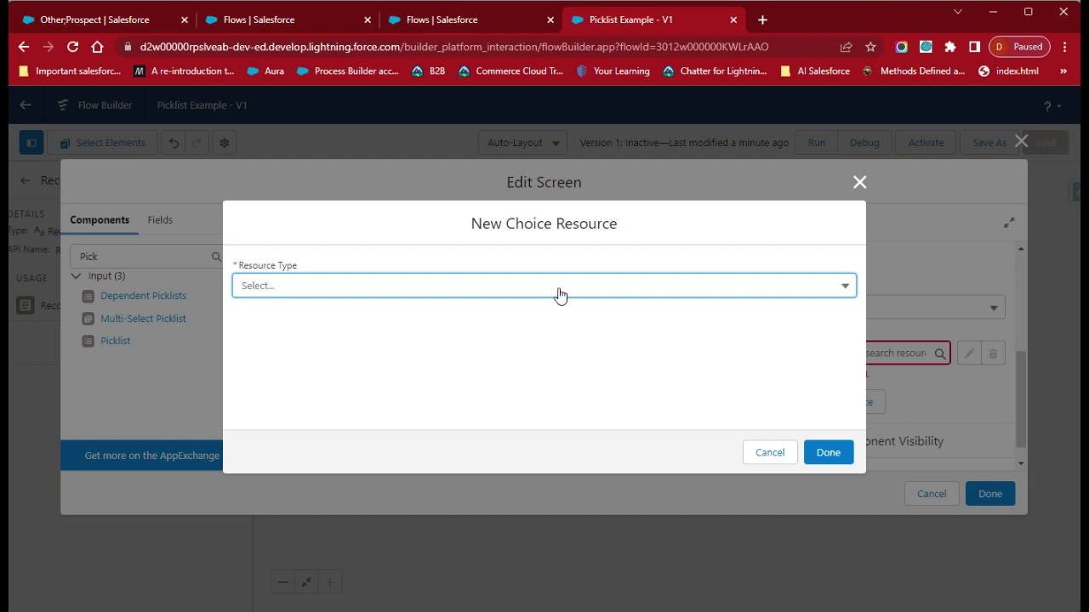
left_click(559, 286)
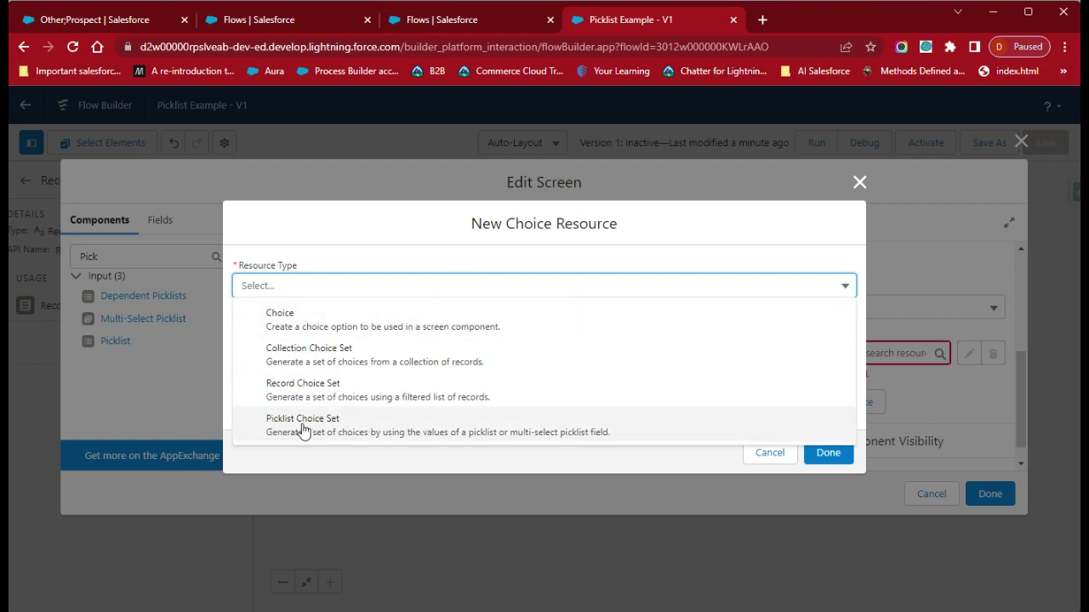
left_click(340, 427)
left_click(340, 317)
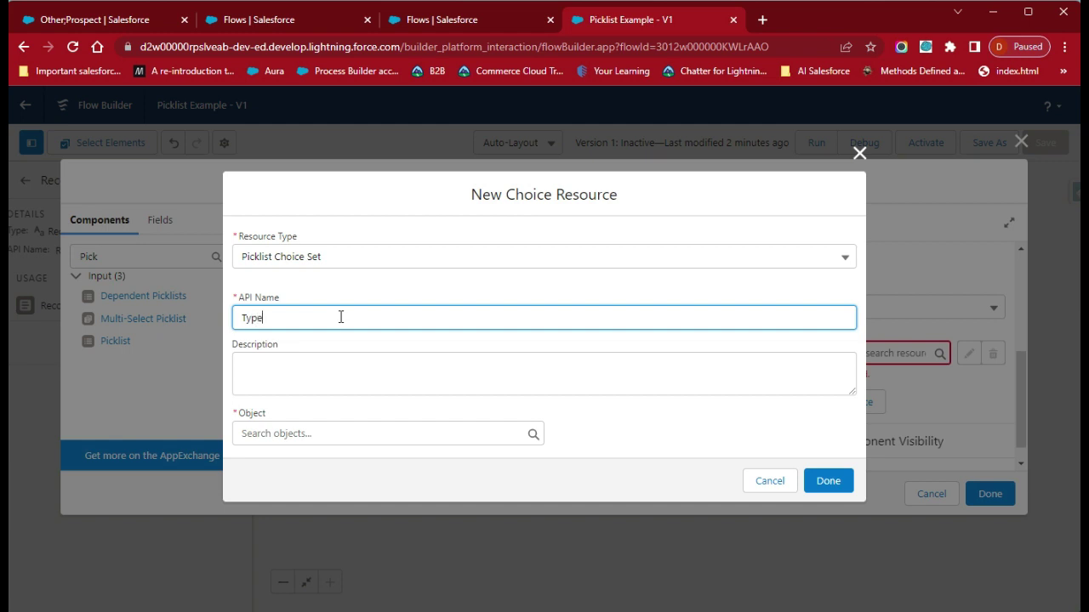
left_click(341, 318)
double_click(285, 313)
type("Account")
left_click(604, 347)
Base the choice set on the Account object with data type Picklist and the field Type
left_click(286, 438)
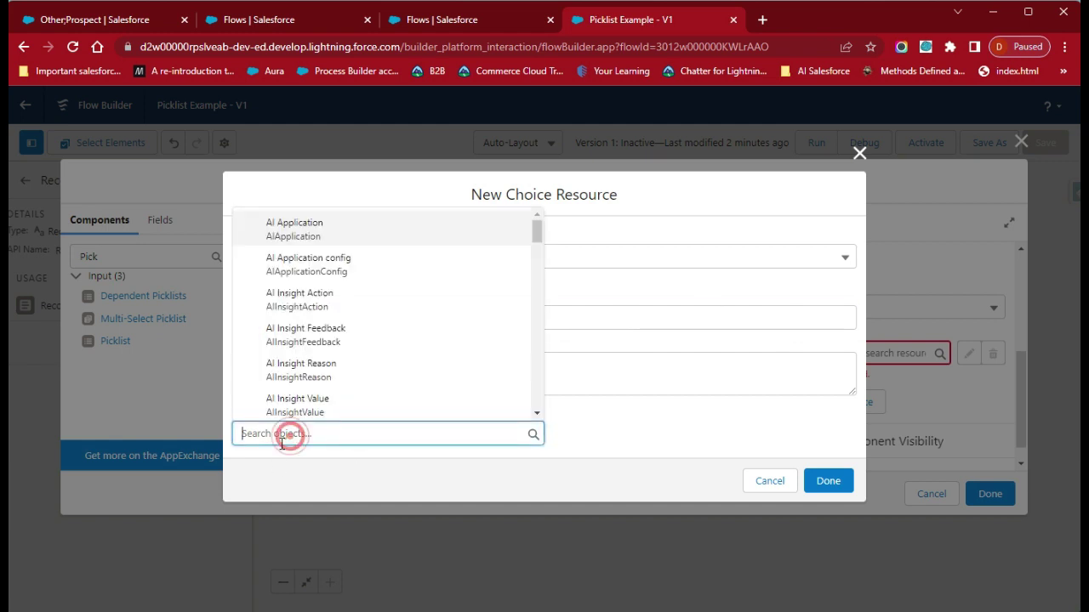
type("Acc")
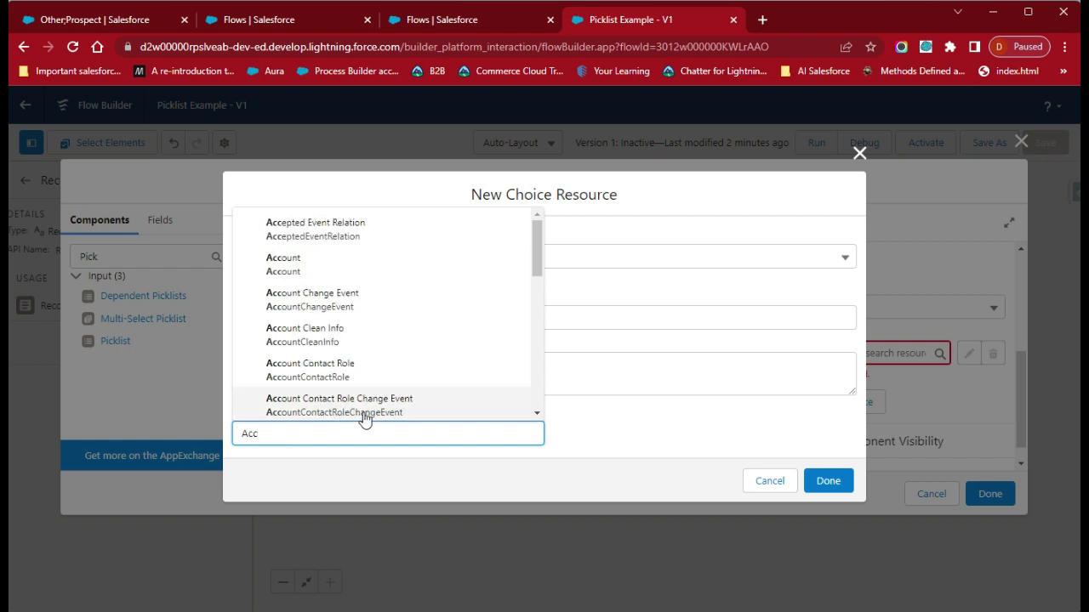
left_click(369, 265)
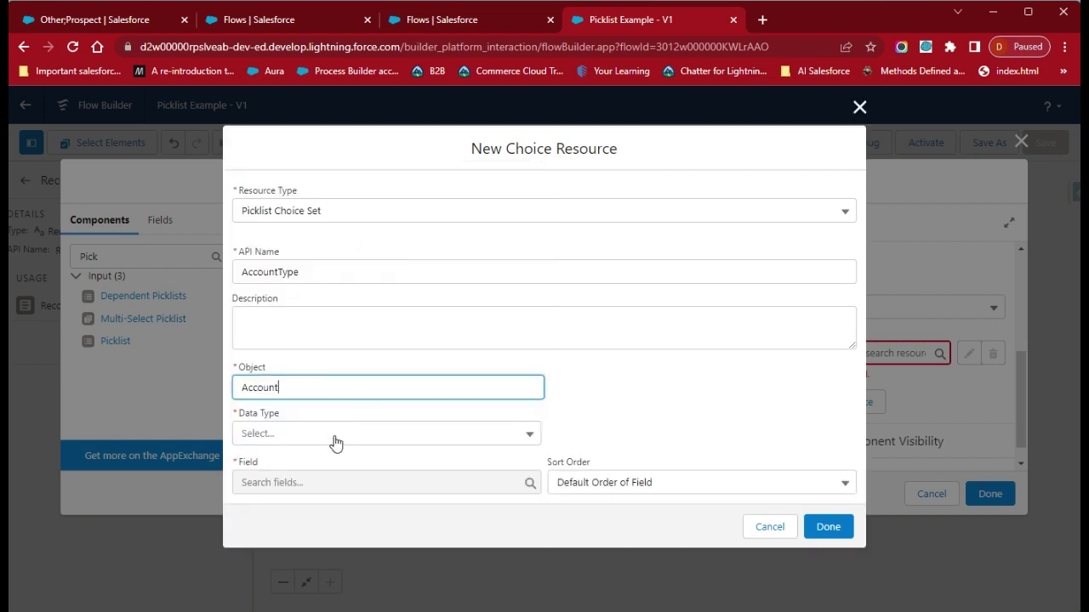
left_click(334, 436)
left_click(323, 469)
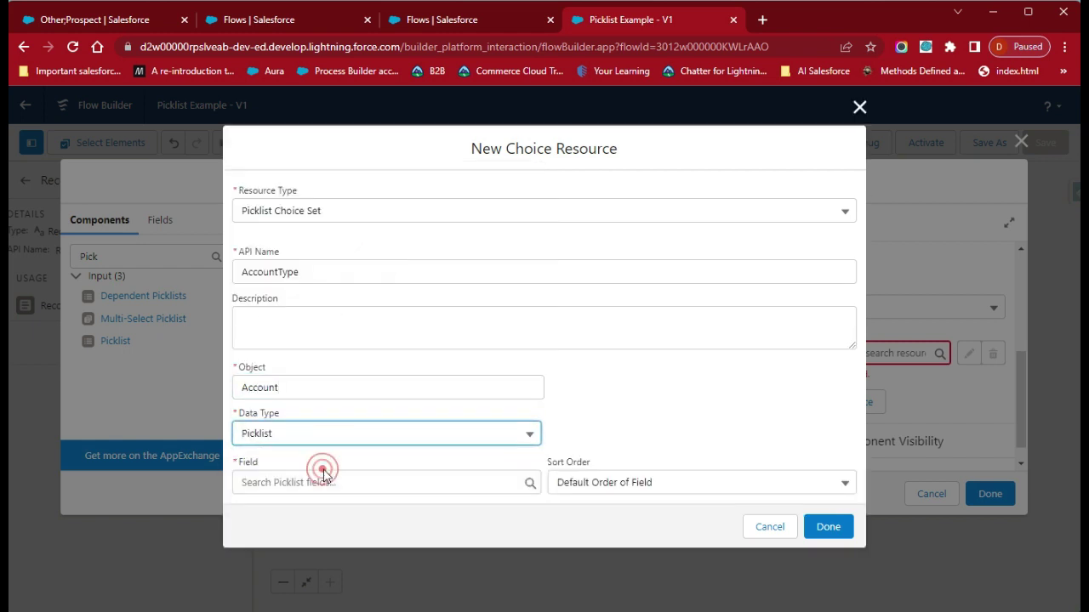
type("Type")
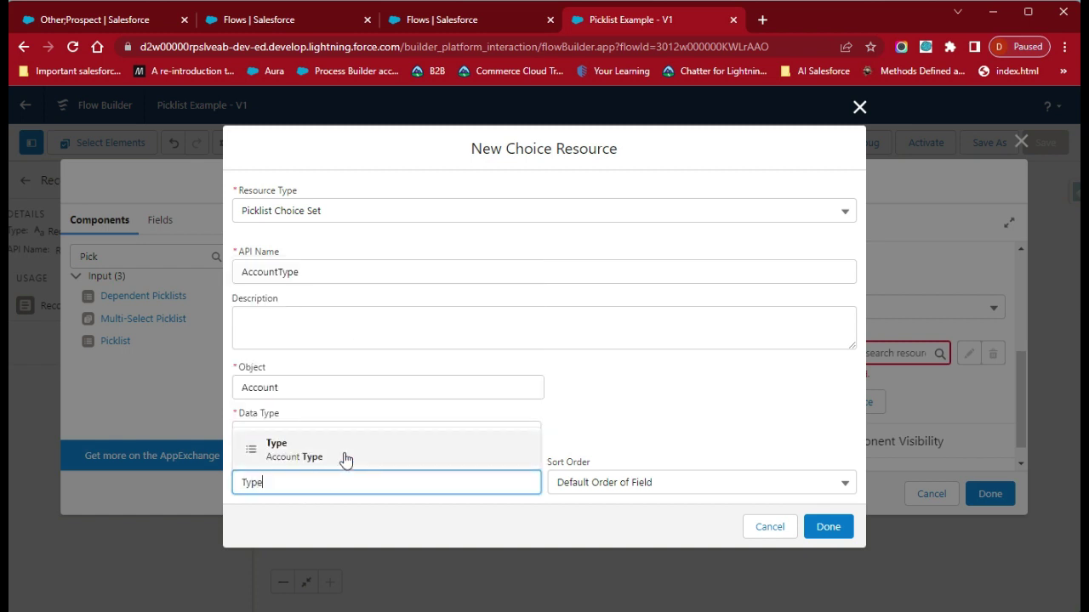
left_click(344, 456)
left_click(710, 437)
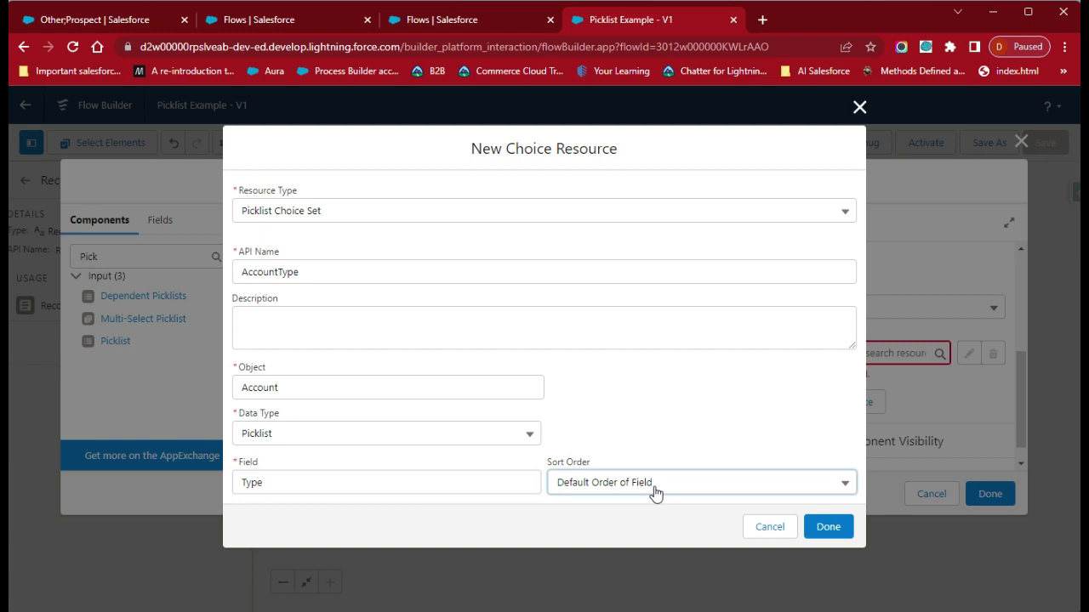
Sort the choice set in ascending order and finish the AccountType resource as the picklist's choice
left_click(612, 483)
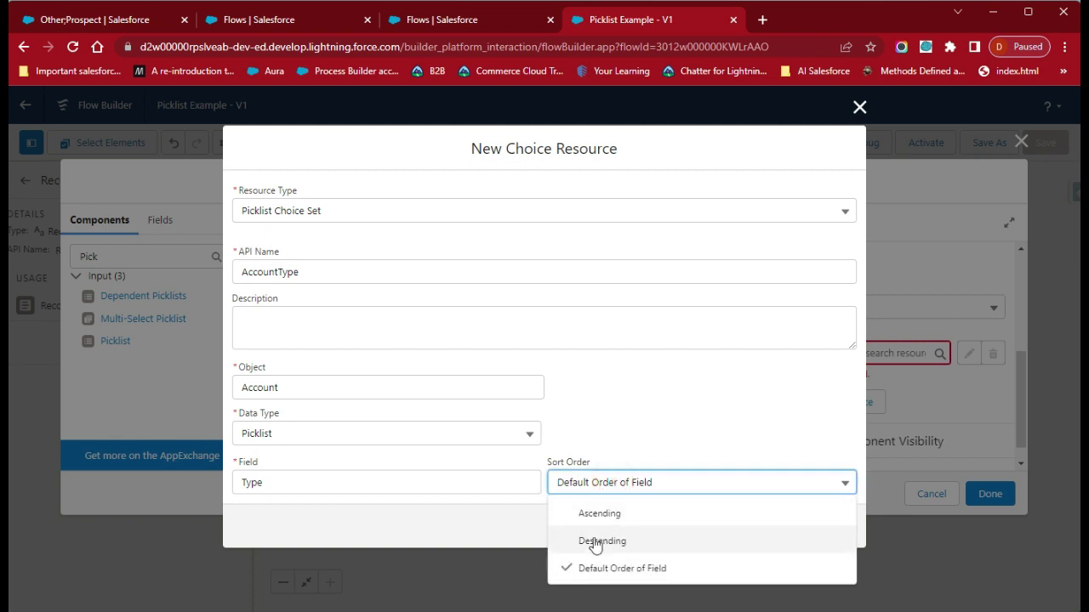
left_click(597, 515)
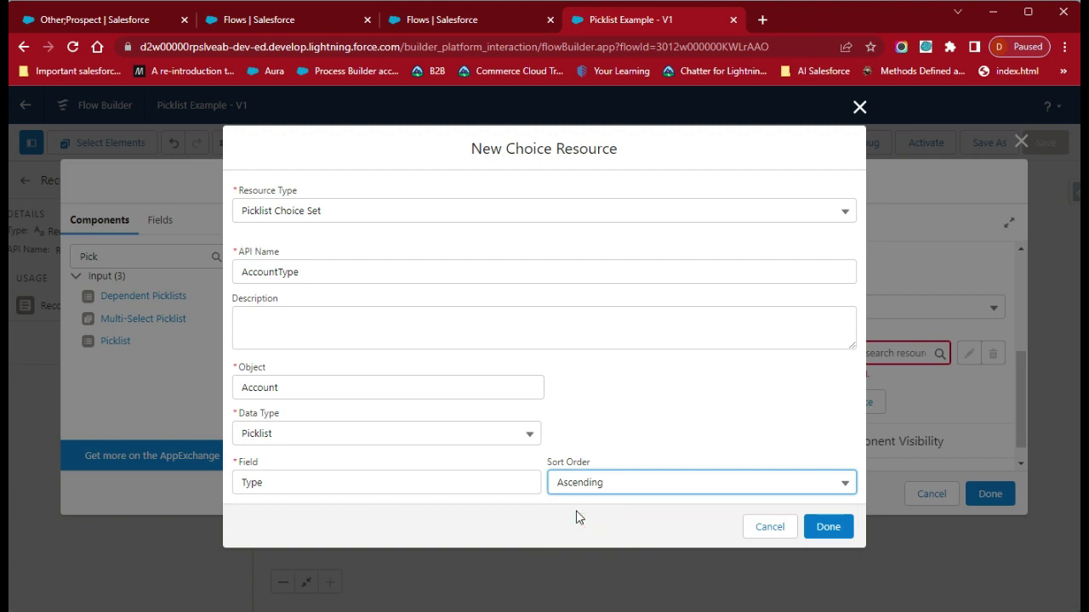
left_click(825, 529)
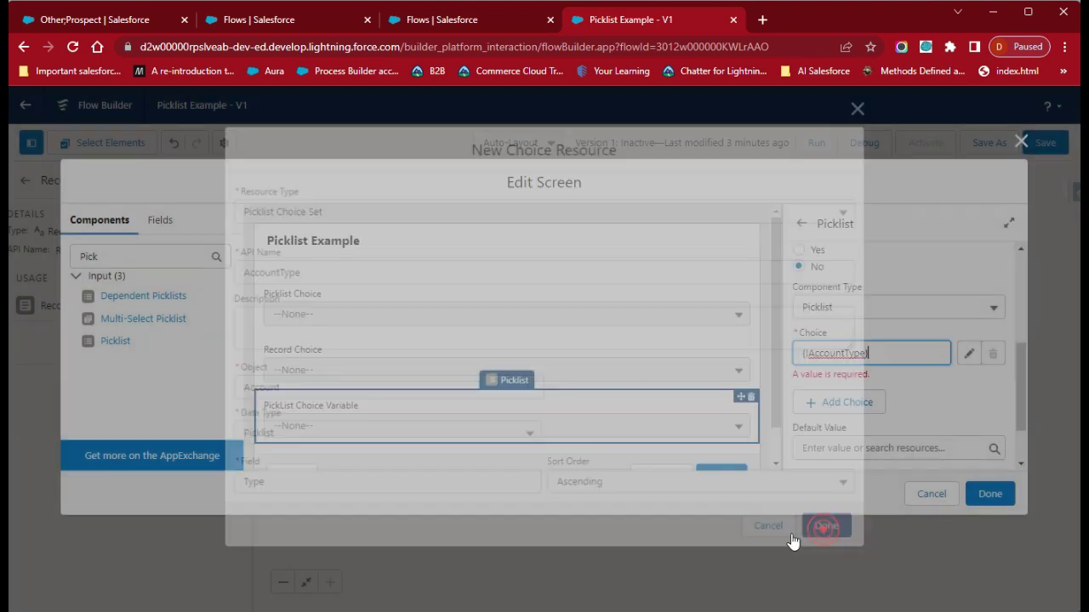
left_click(933, 398)
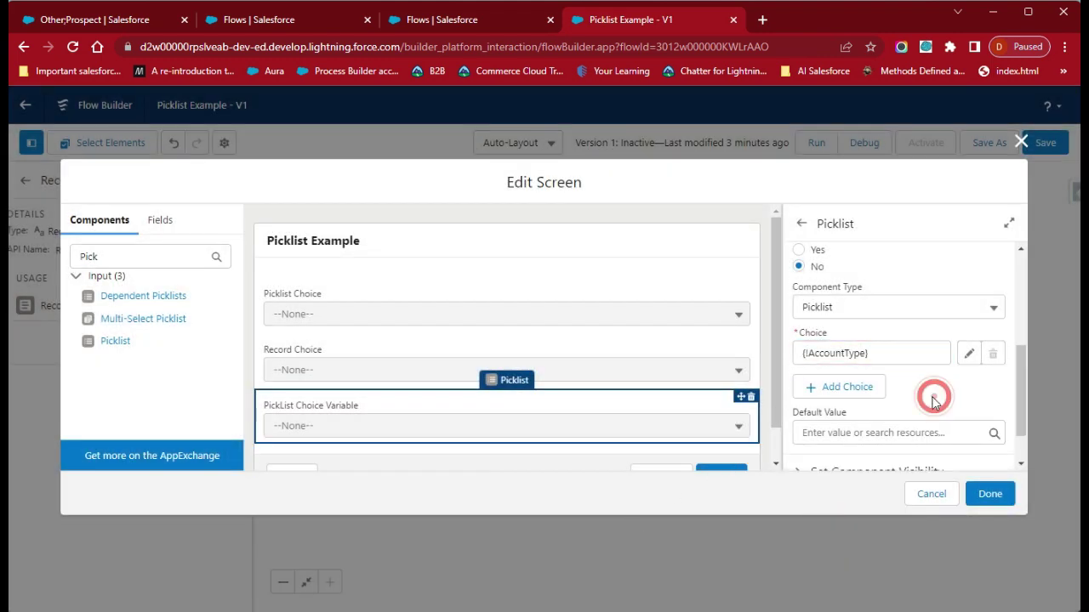
Finish editing the Picklist Example screen with its third picklist, and save the flow
scroll(595, 434, "down", 1)
scroll(899, 396, "down", 1)
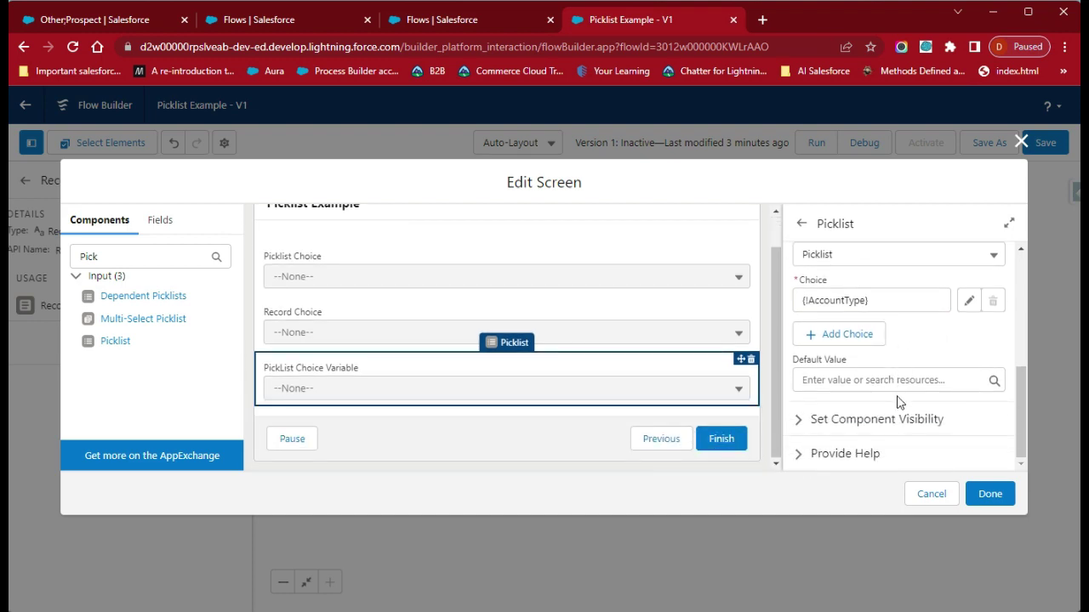
left_click(980, 498)
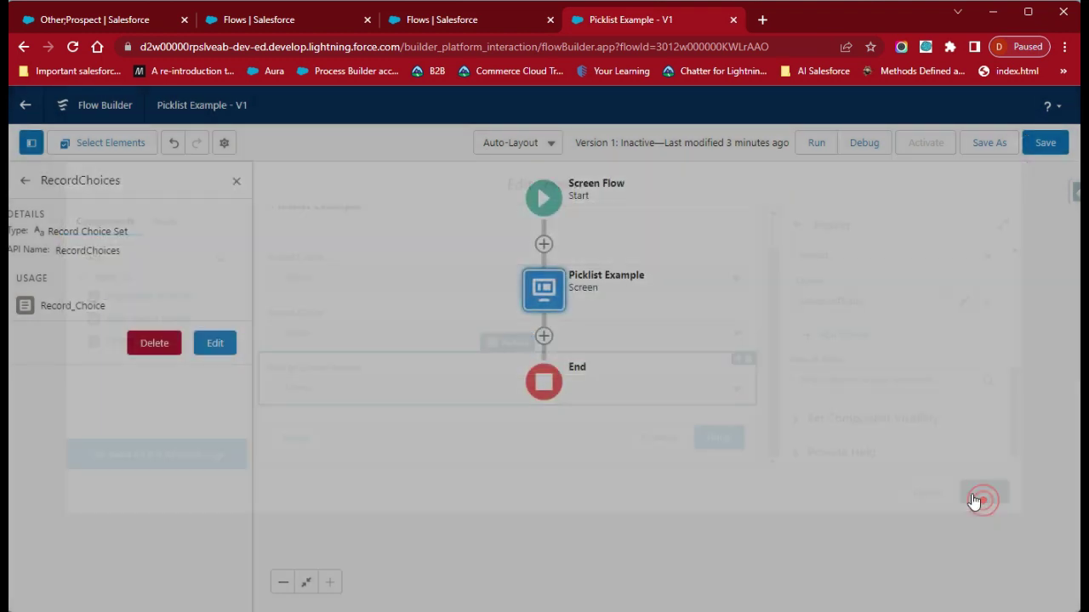
left_click(1042, 143)
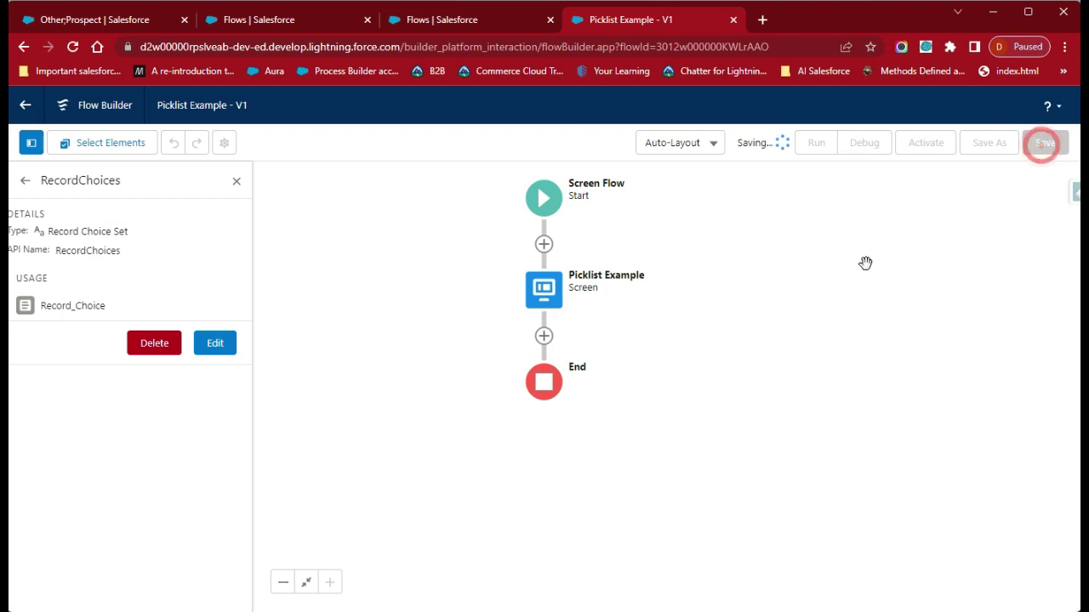
Debug the flow, examine the account type options in the PickList Choice Variable picklist, and return to the flow canvas
left_click(873, 145)
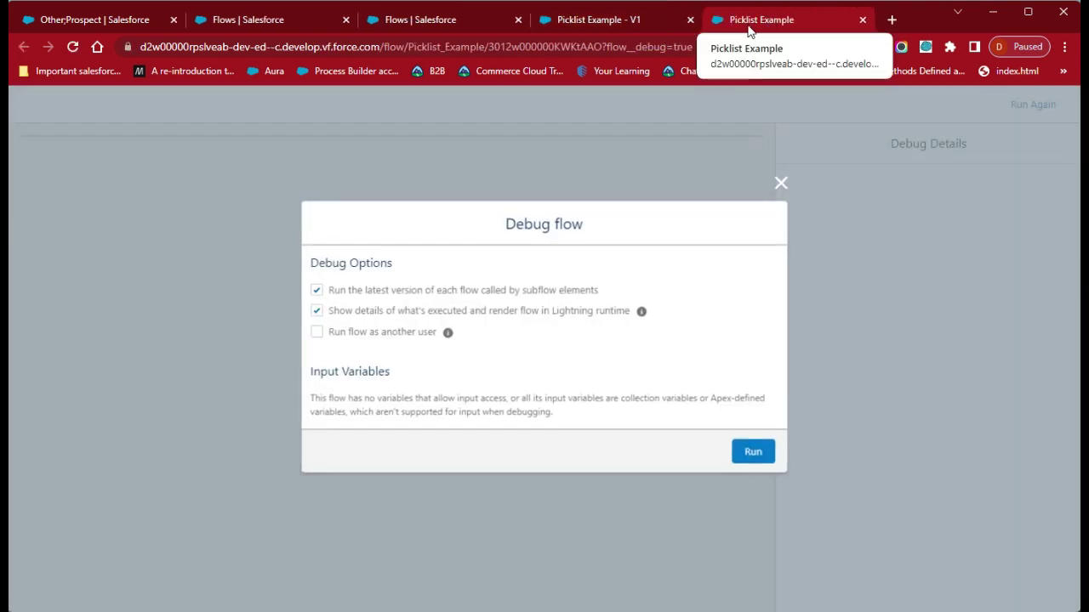
left_click(755, 453)
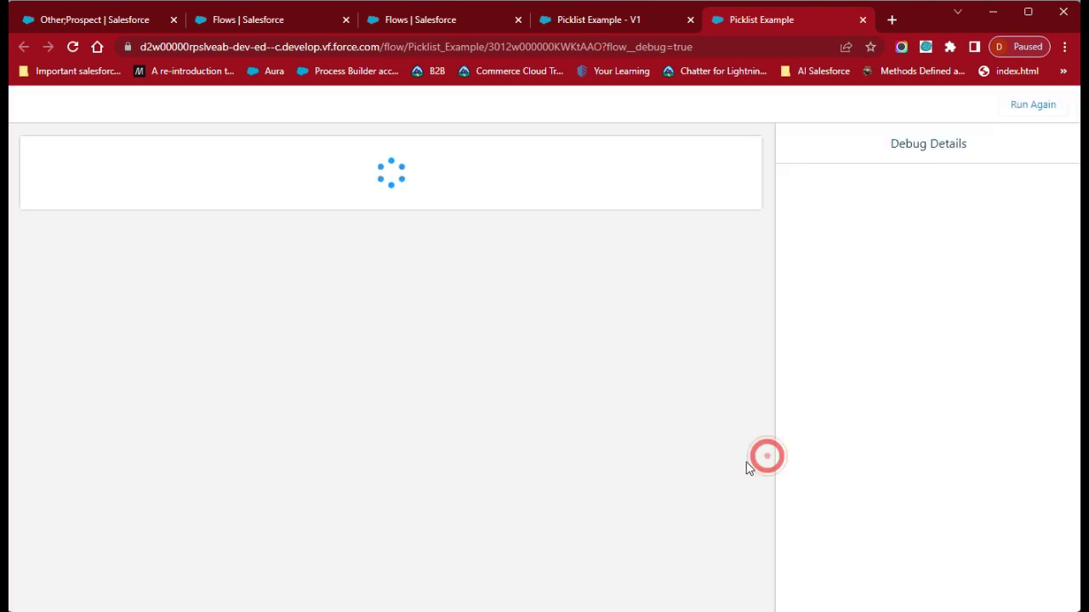
left_click(142, 289)
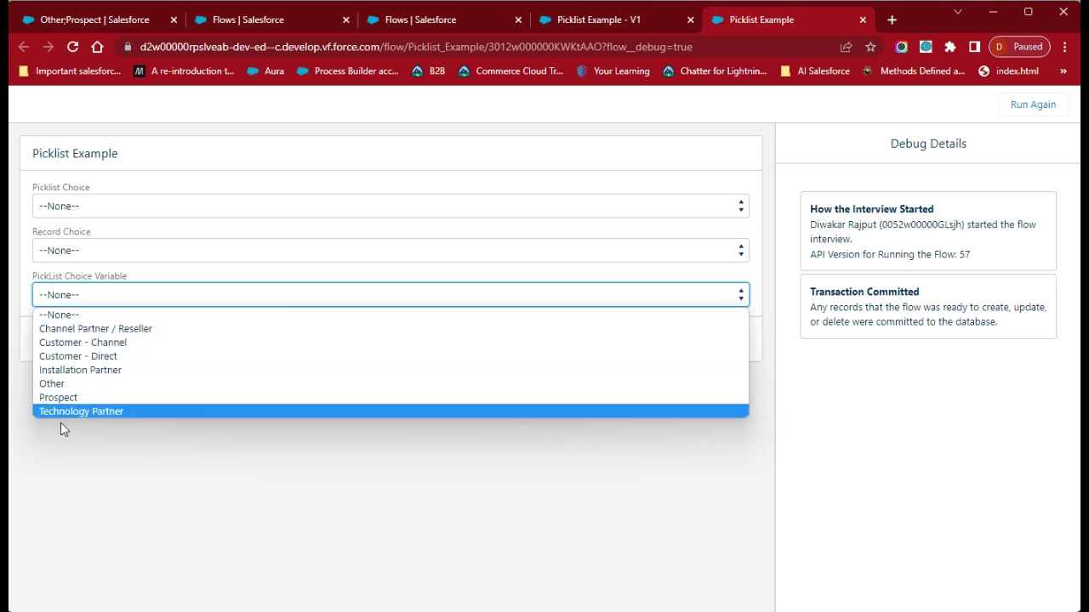
key("Escape")
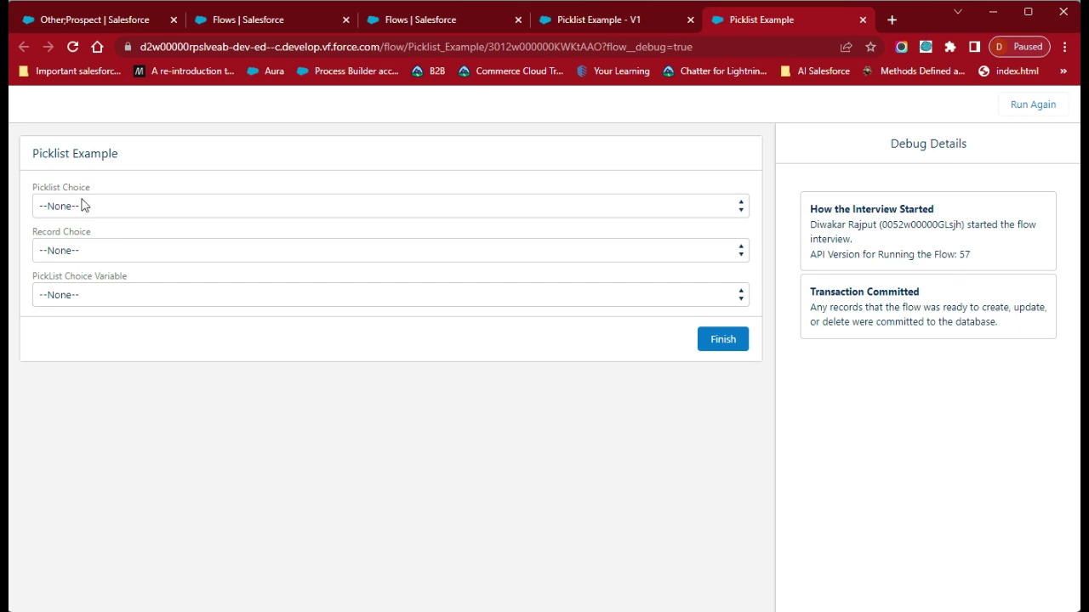
left_click(614, 19)
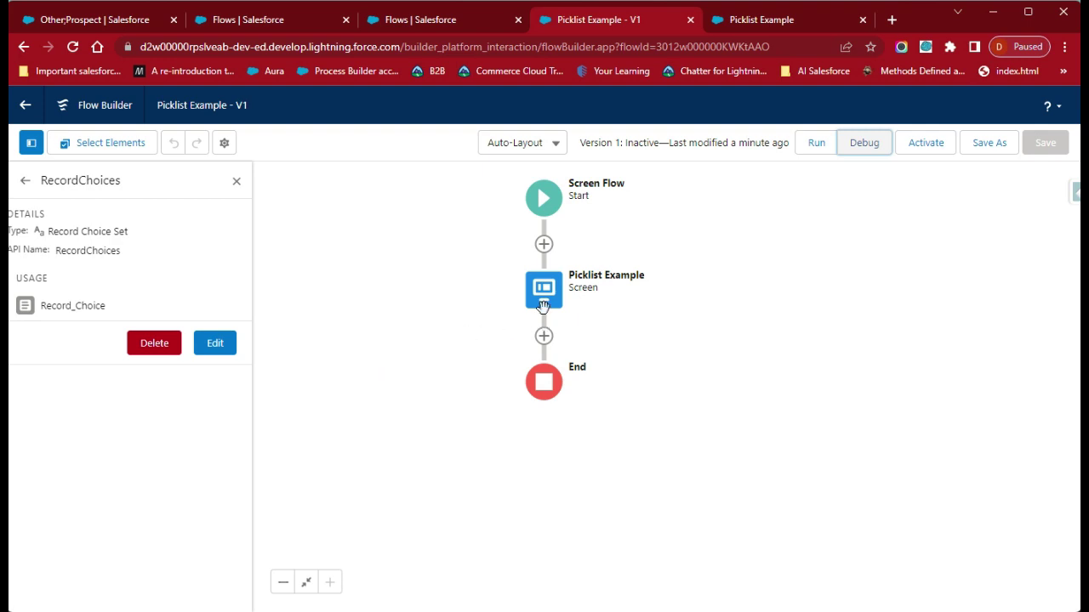
Add a Get Records element between the flow's start and the Picklist Example screen that retrieves all Contact records
left_click(543, 245)
left_click(720, 243)
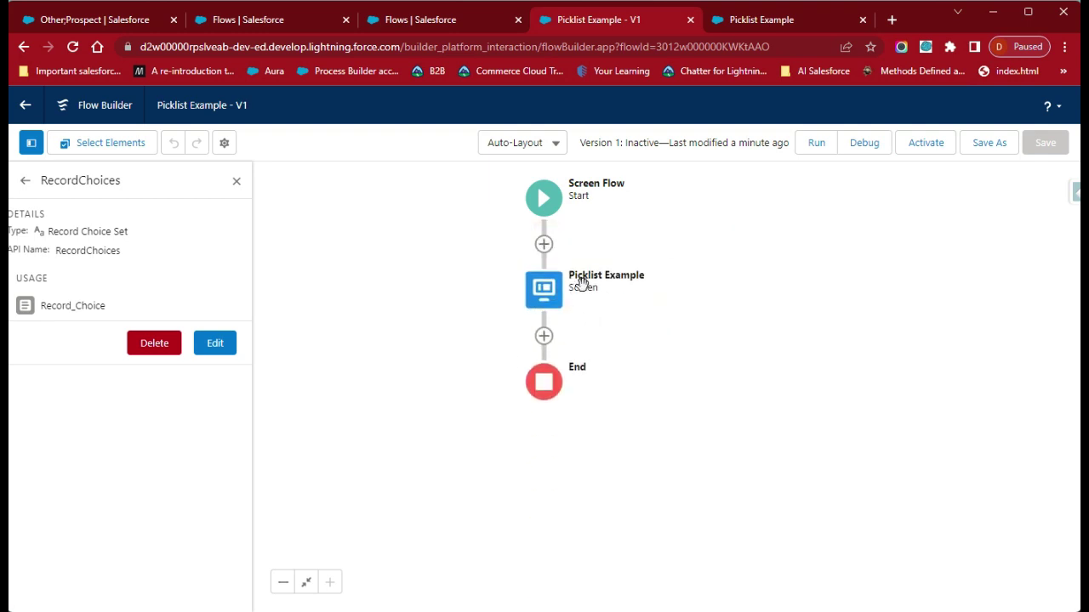
left_click(544, 247)
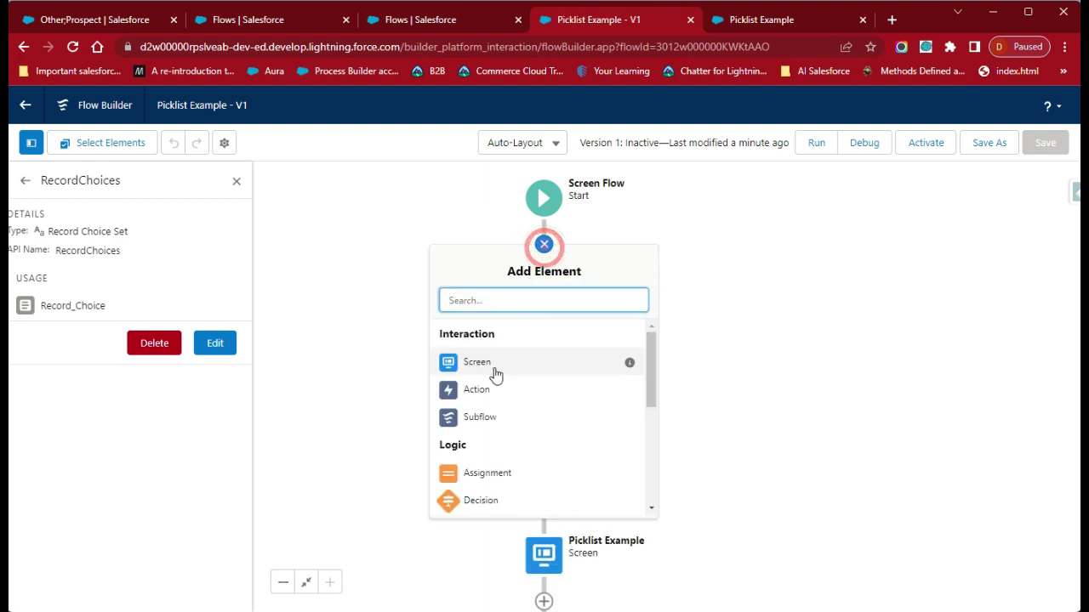
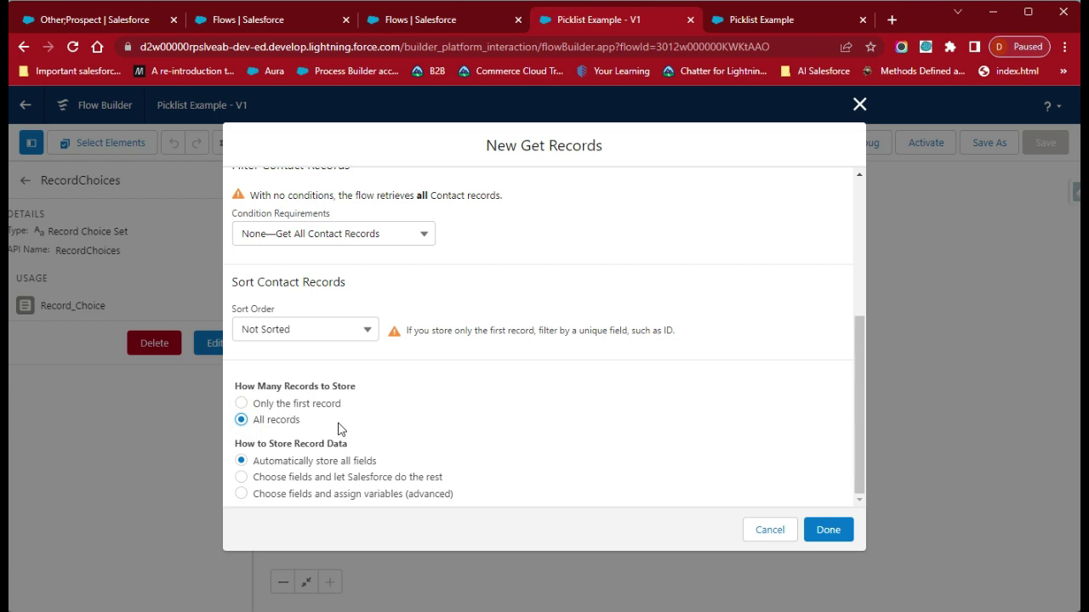
Store only chosen contact fields, adding Name alongside ID, and finish the Get Records element
left_click(240, 477)
scroll(414, 478, "down", 1)
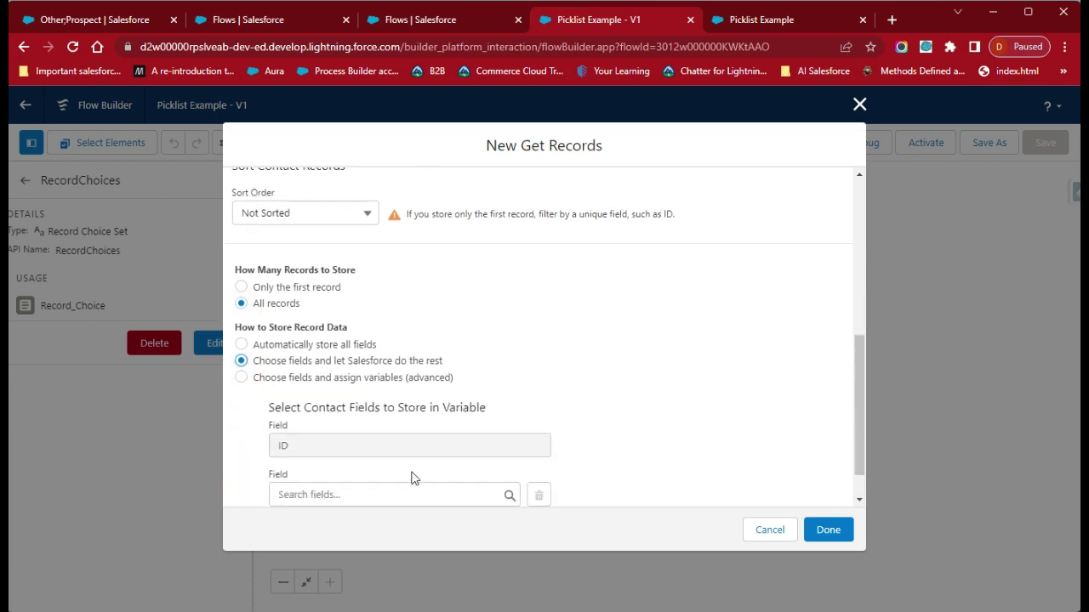
scroll(414, 478, "down", 1)
left_click(410, 449)
type("Na")
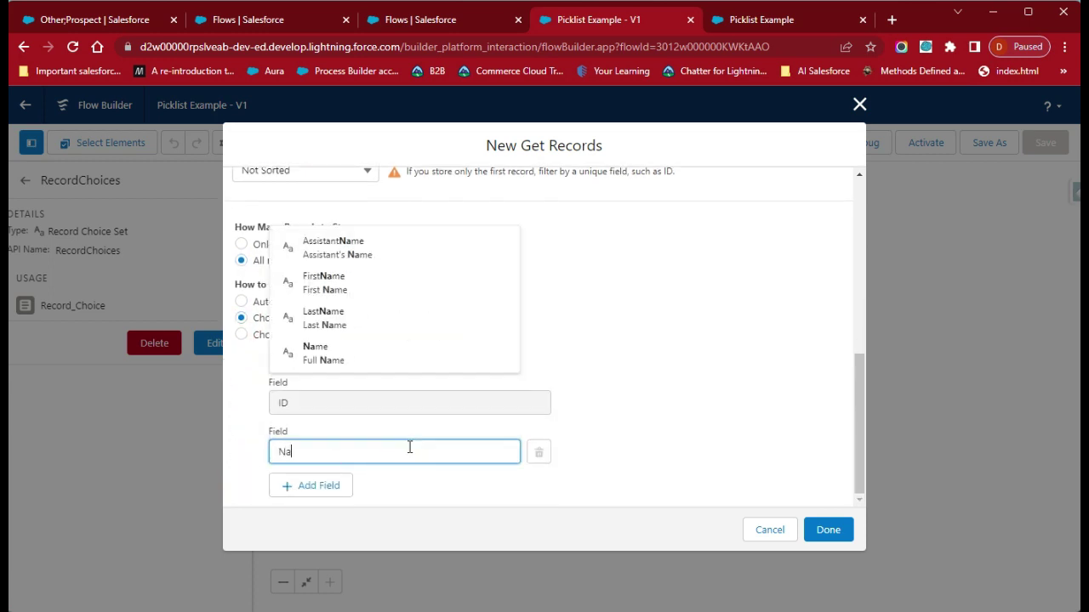
type("me")
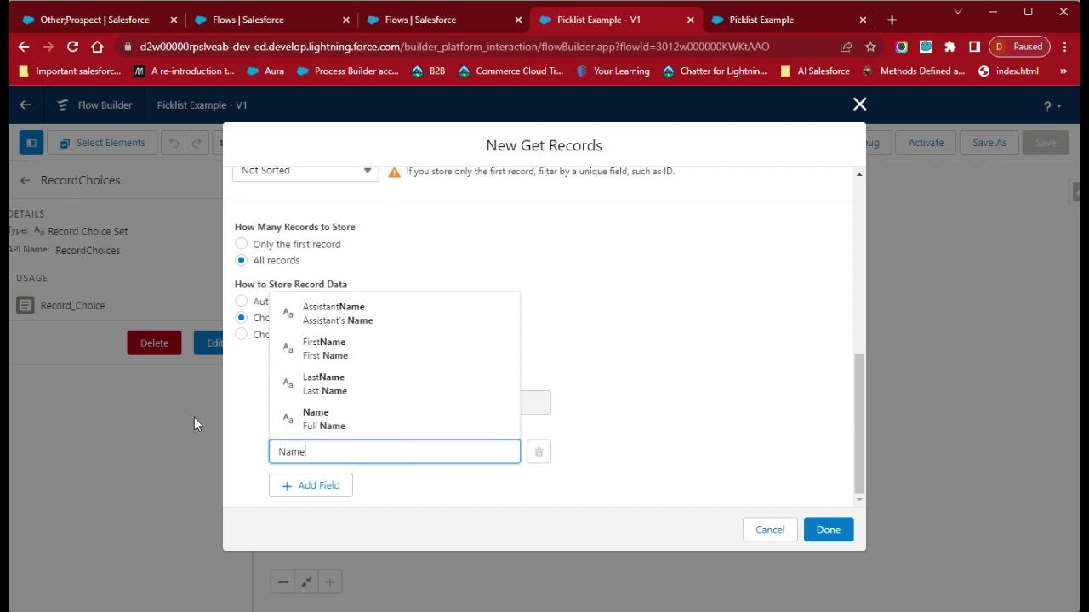
left_click(361, 421)
left_click(618, 409)
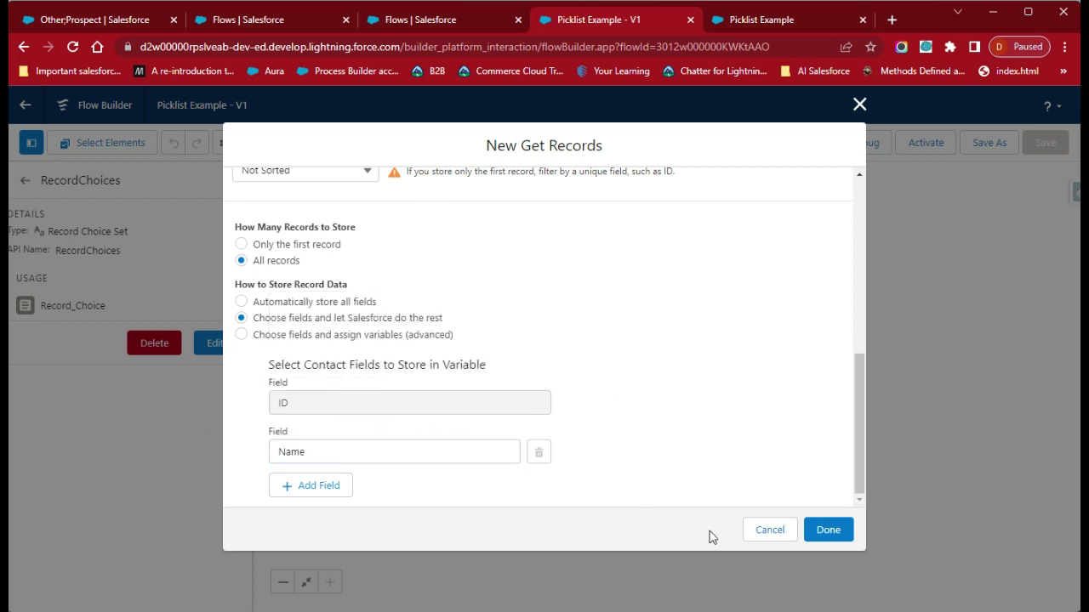
left_click(821, 531)
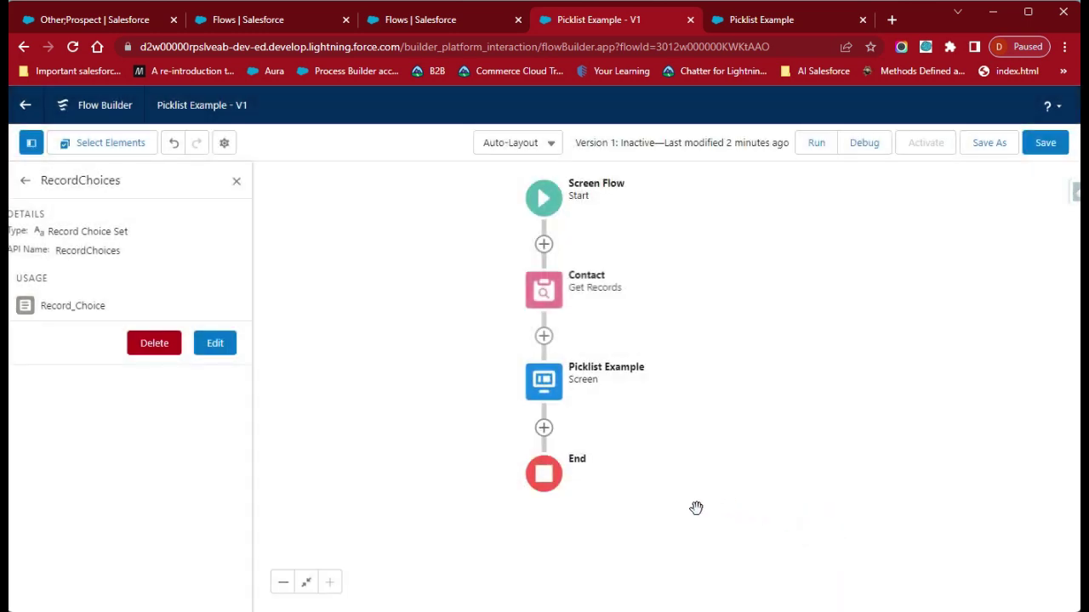
Add a fourth picklist labelled Collection Choice Variable below the existing picklists on the Picklist Example screen
left_click(660, 423)
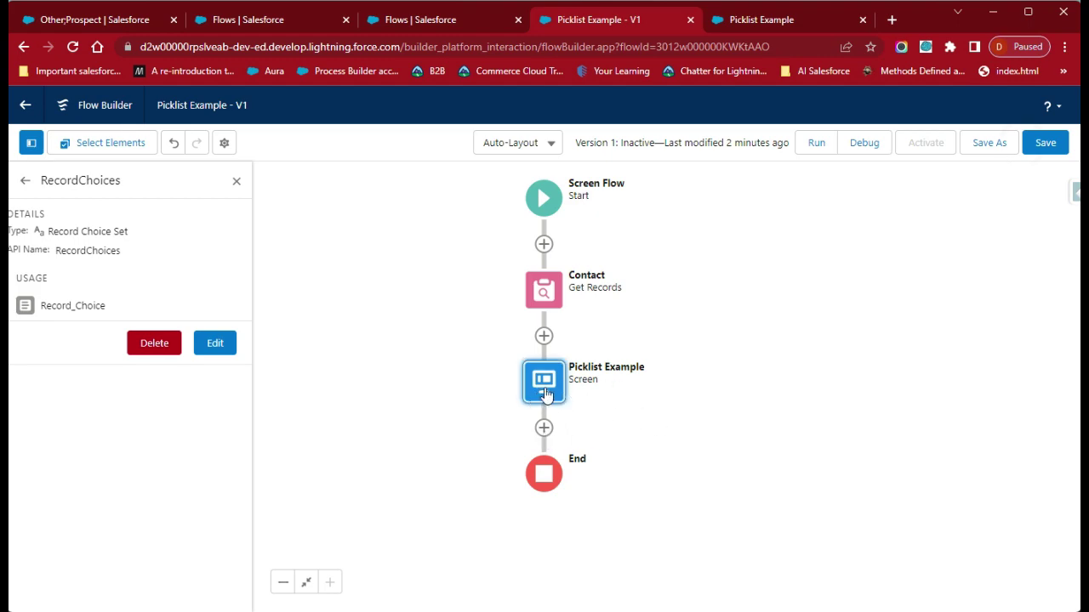
left_click(545, 391)
left_click(476, 534)
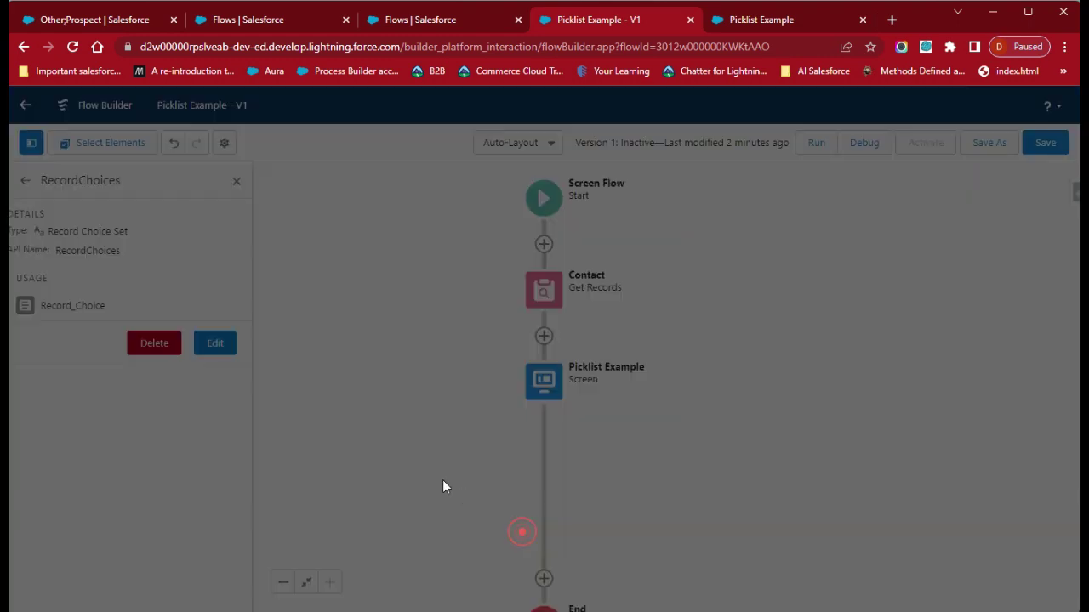
left_click(180, 257)
type("Pickl")
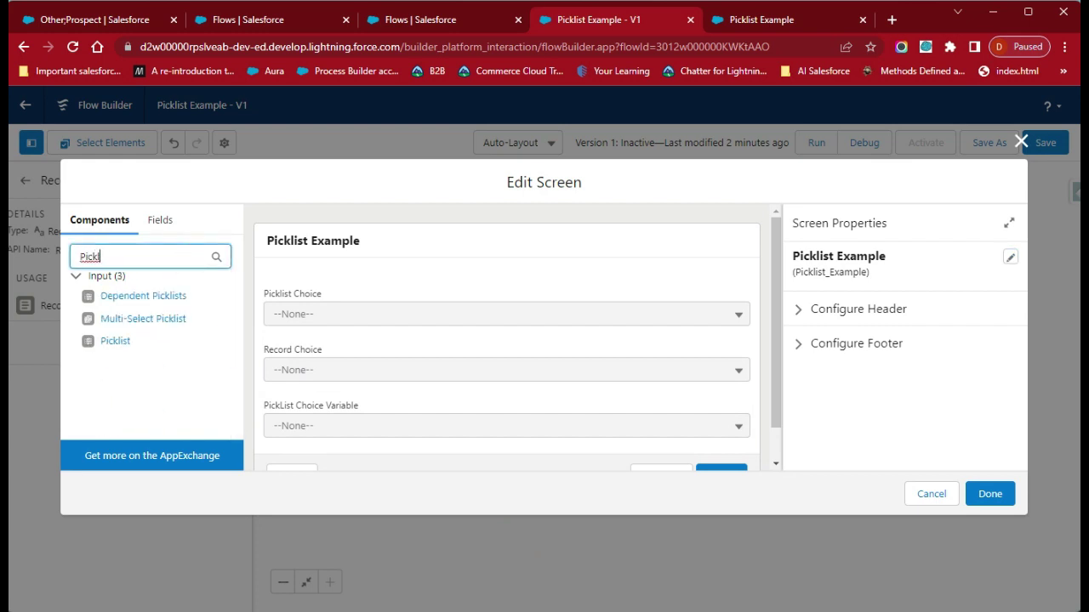
left_click_drag(131, 348, 360, 427)
left_click(849, 281)
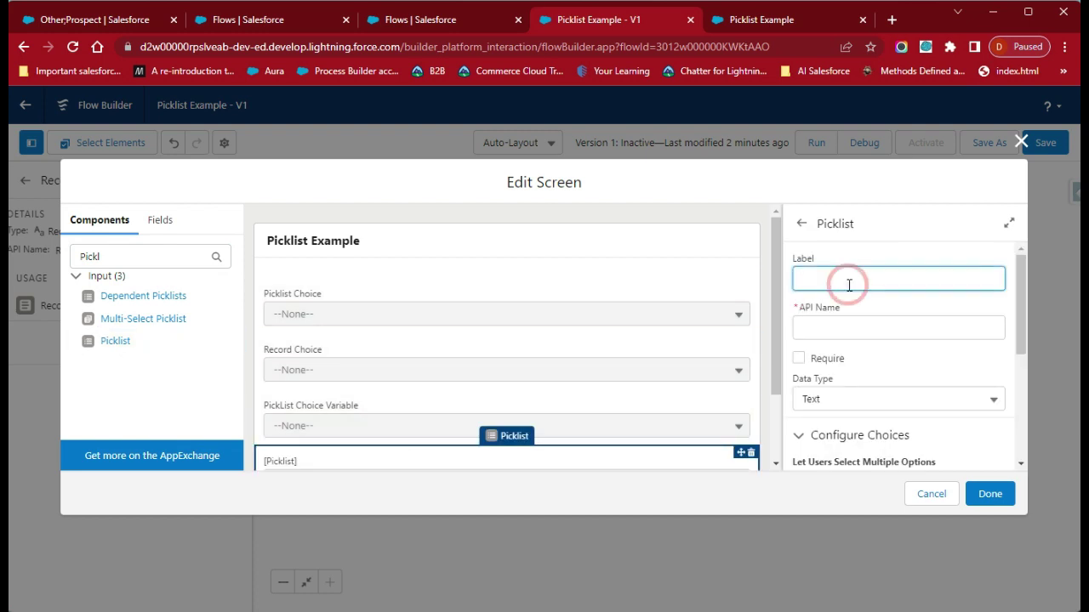
type("ction Choice Variable")
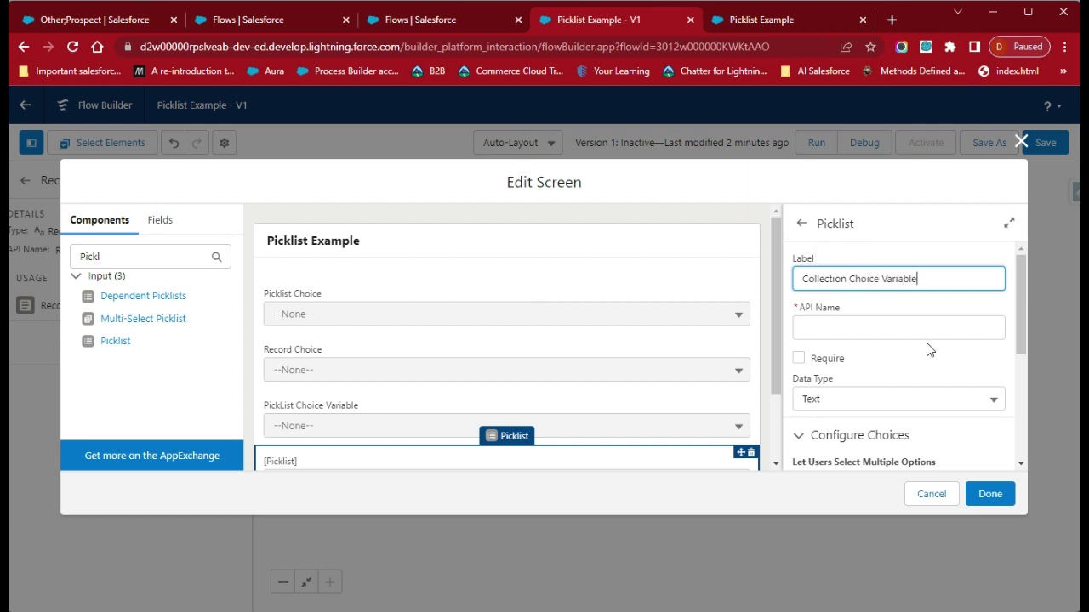
left_click(930, 308)
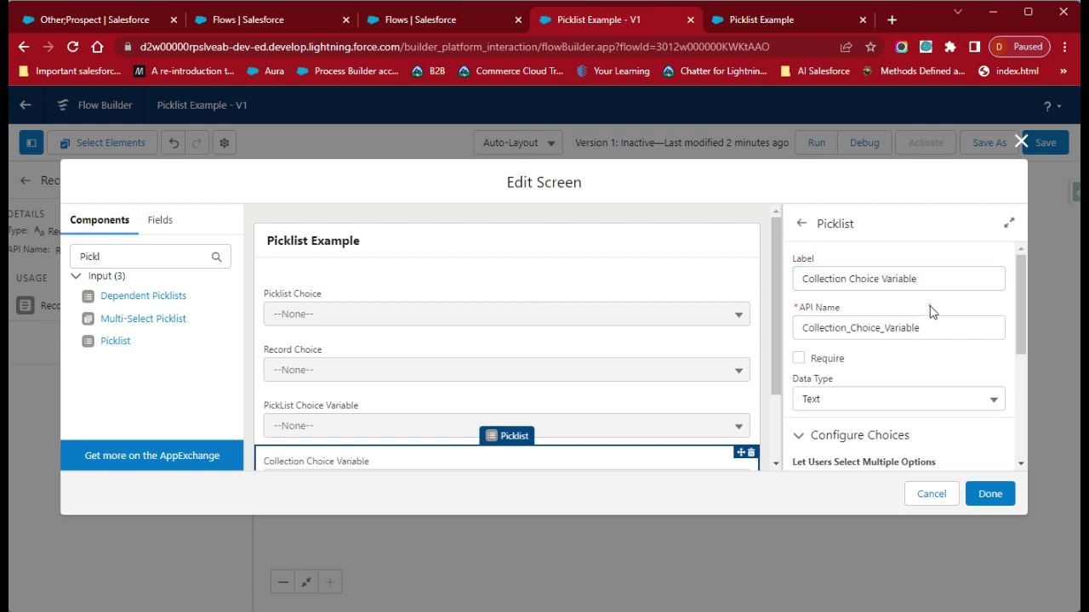
Create a Collection Choice Set resource for the picklist's choice, based on the Contacts from Contact collection
scroll(880, 413, "down", 3)
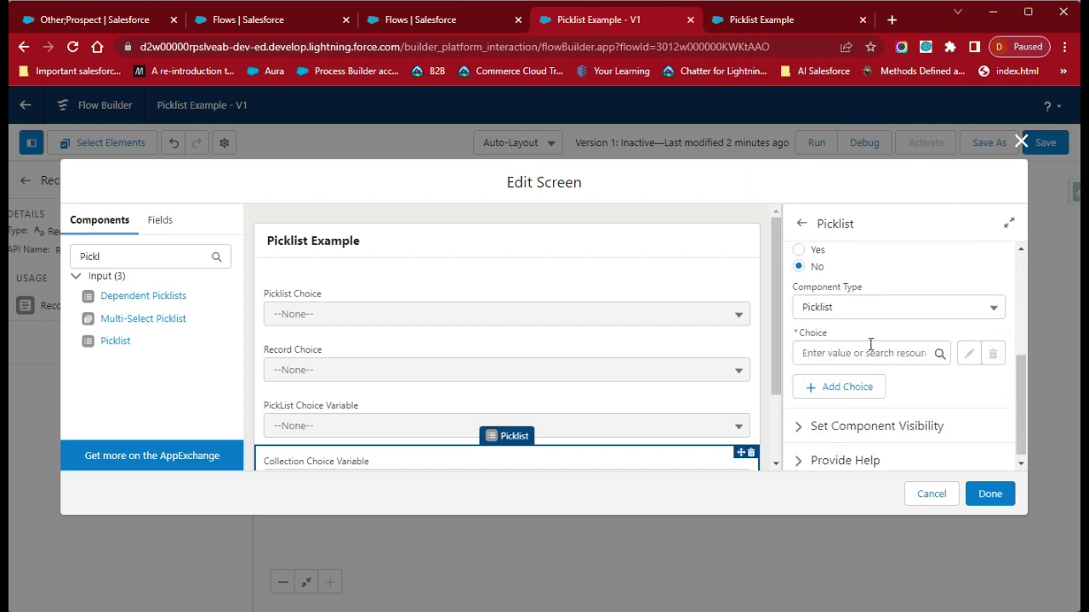
left_click(861, 353)
left_click(856, 384)
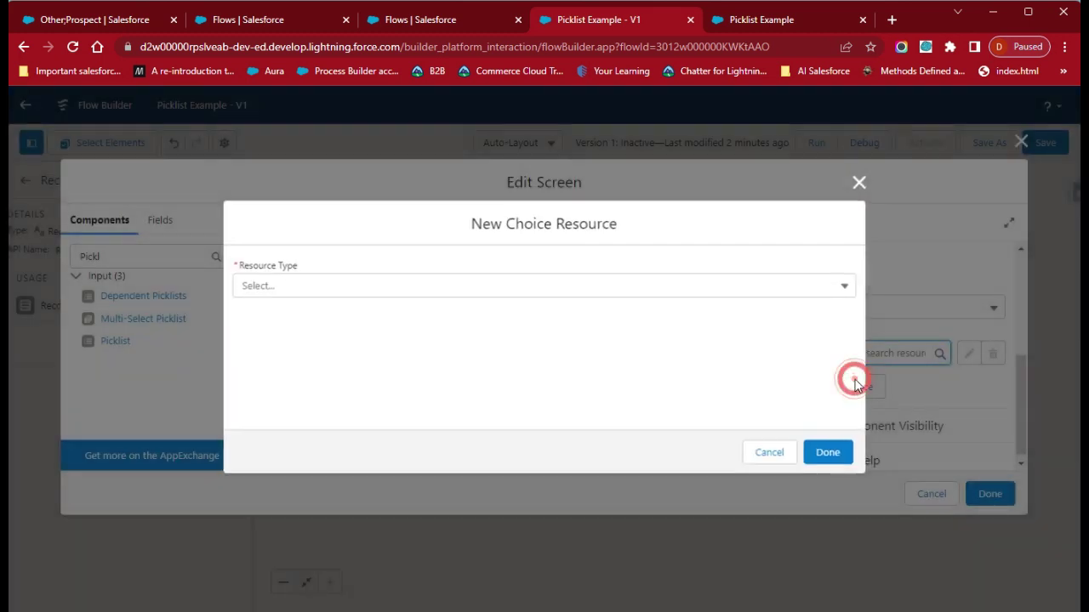
left_click(380, 289)
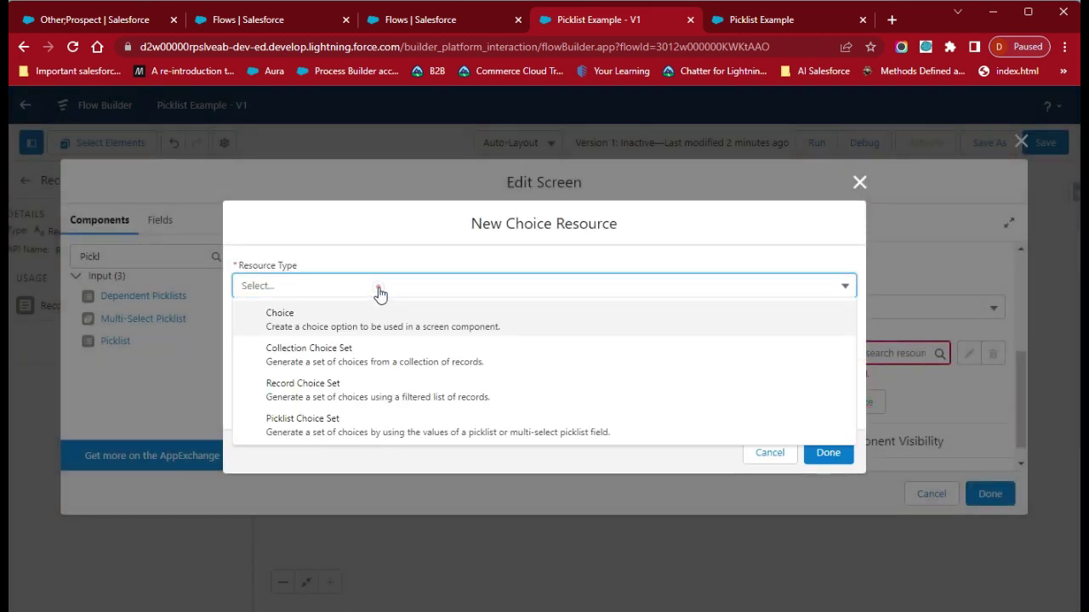
left_click(346, 359)
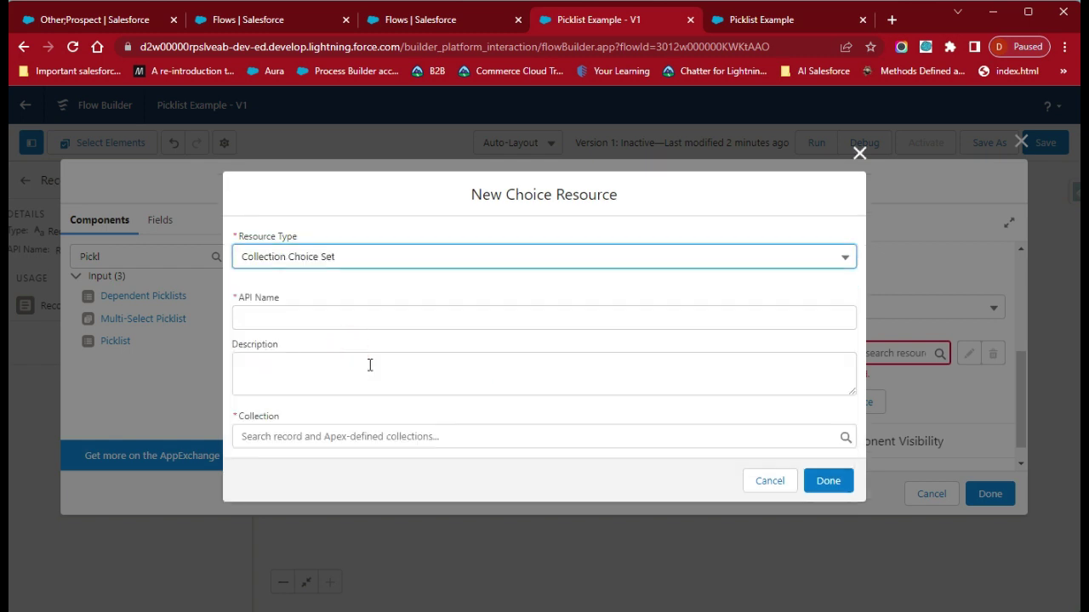
left_click(320, 434)
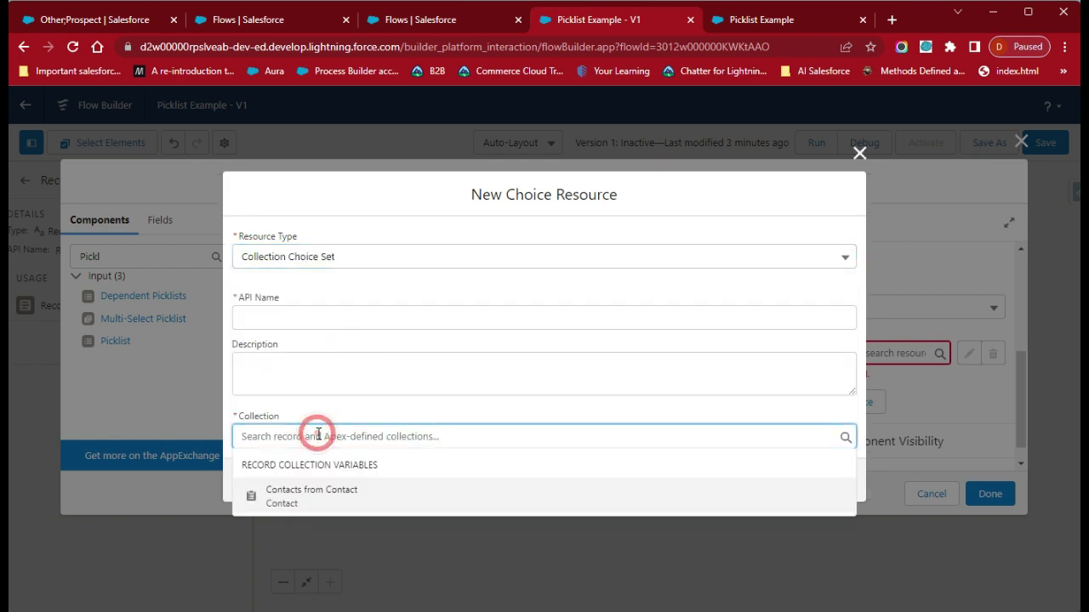
left_click(335, 501)
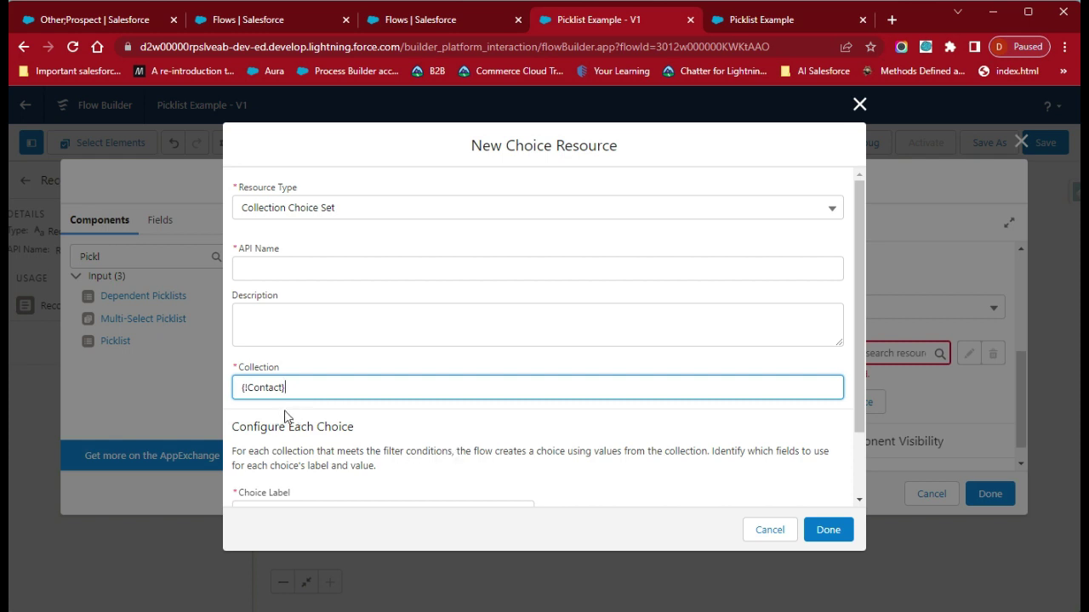
Configure each choice to use the contact's Name as its label and Id as its value
scroll(442, 430, "down", 2)
left_click(442, 430)
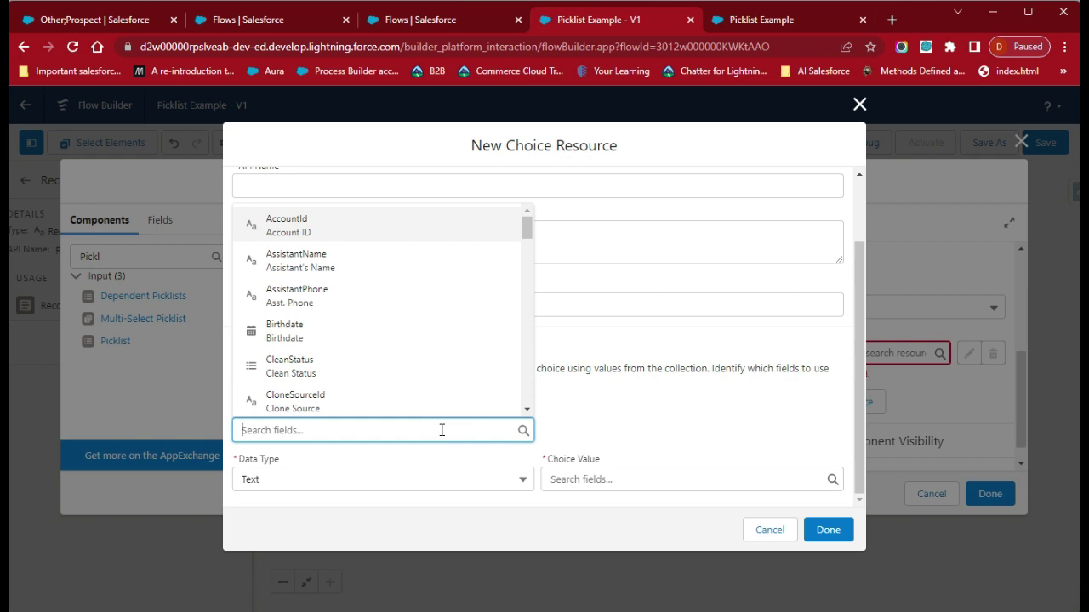
left_click(275, 430)
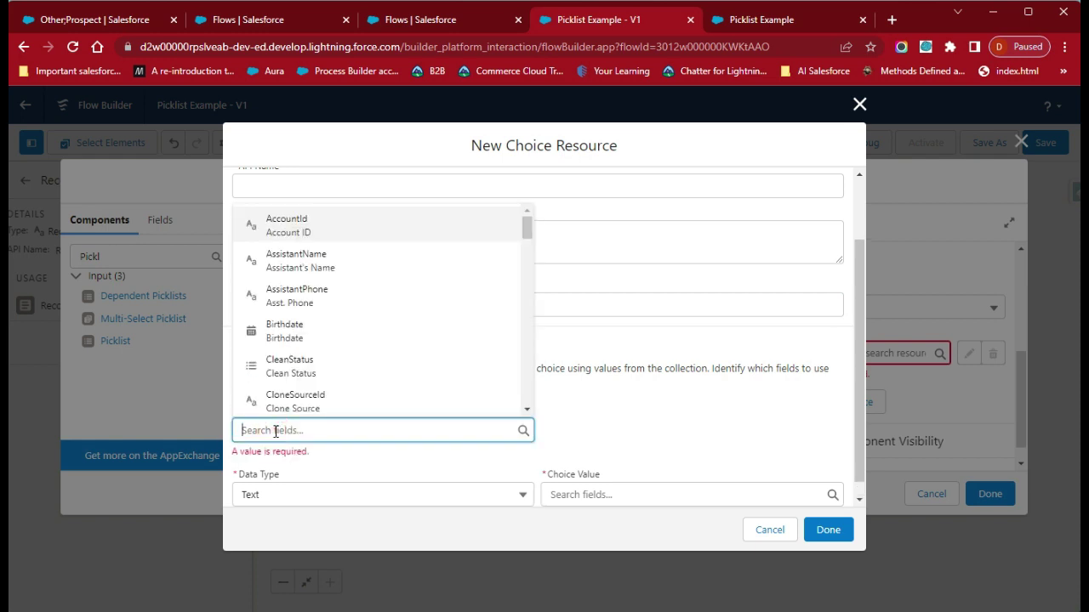
type("Na")
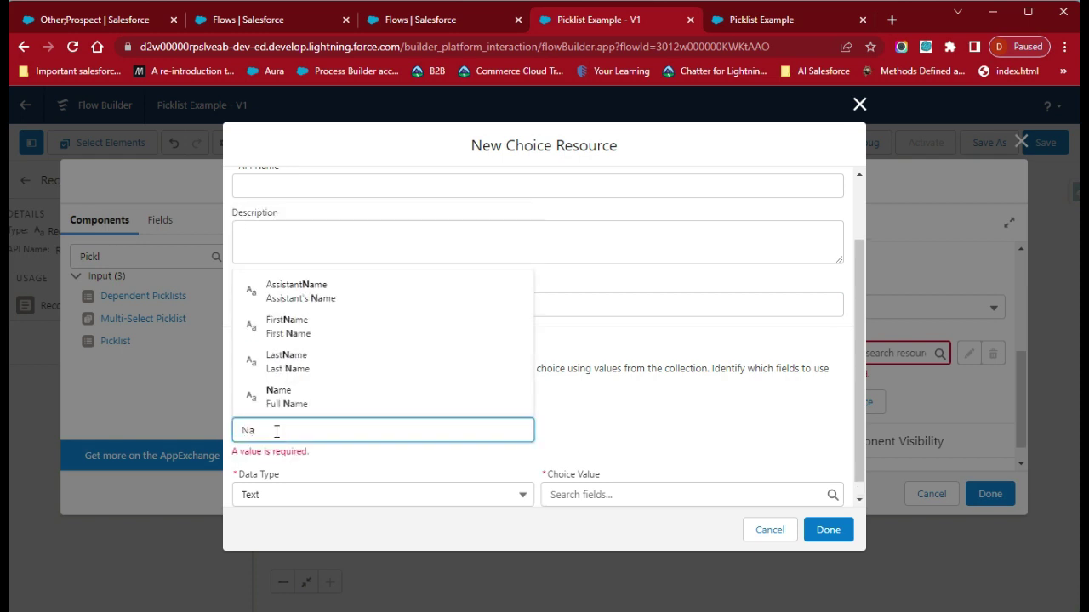
left_click(374, 399)
left_click(646, 414)
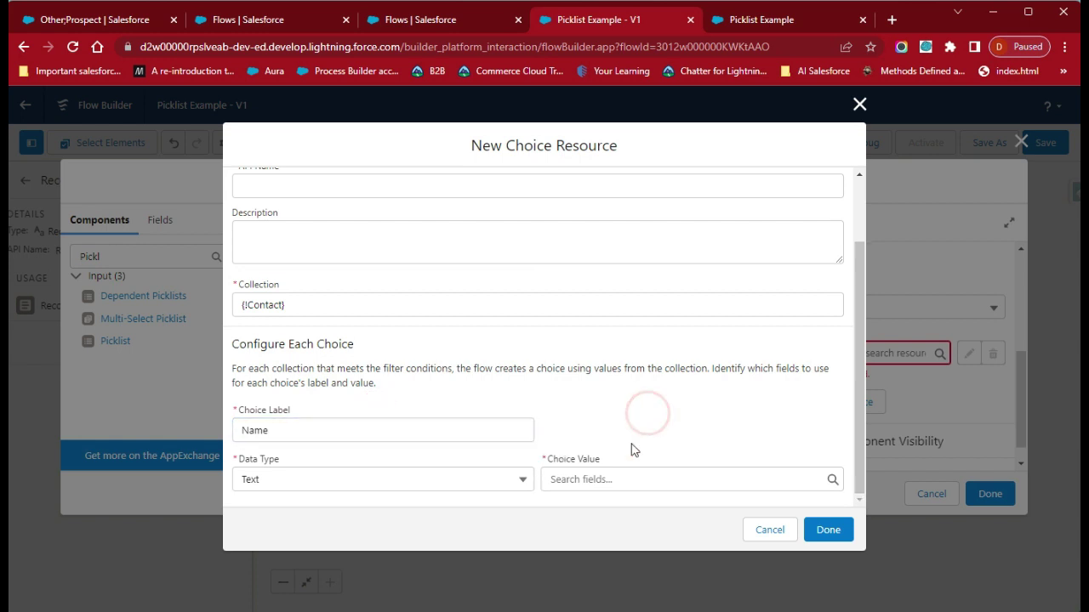
left_click(613, 478)
type("Id")
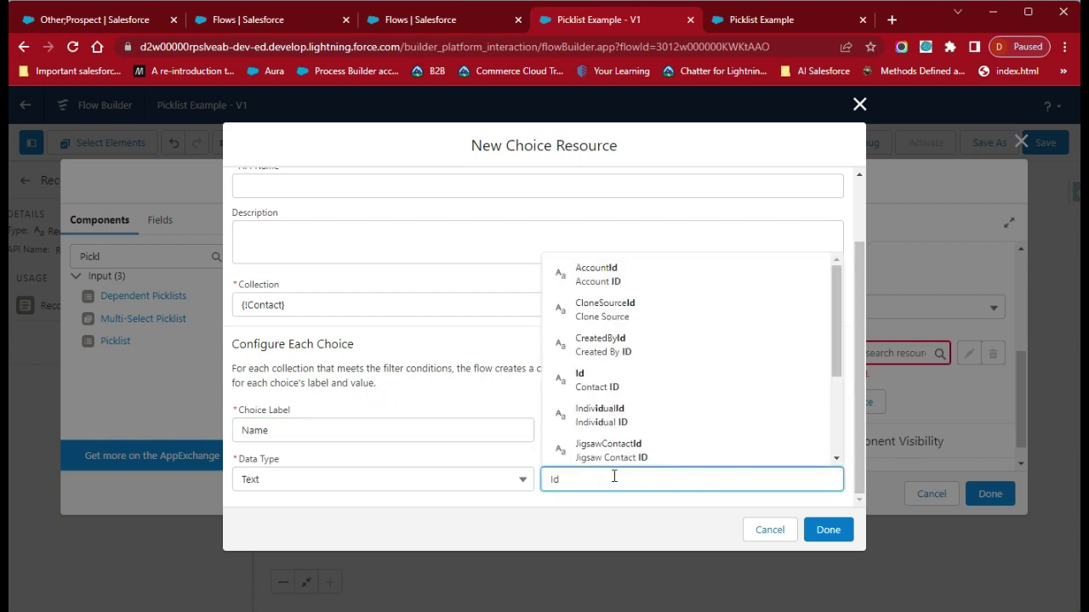
left_click(674, 379)
left_click(614, 505)
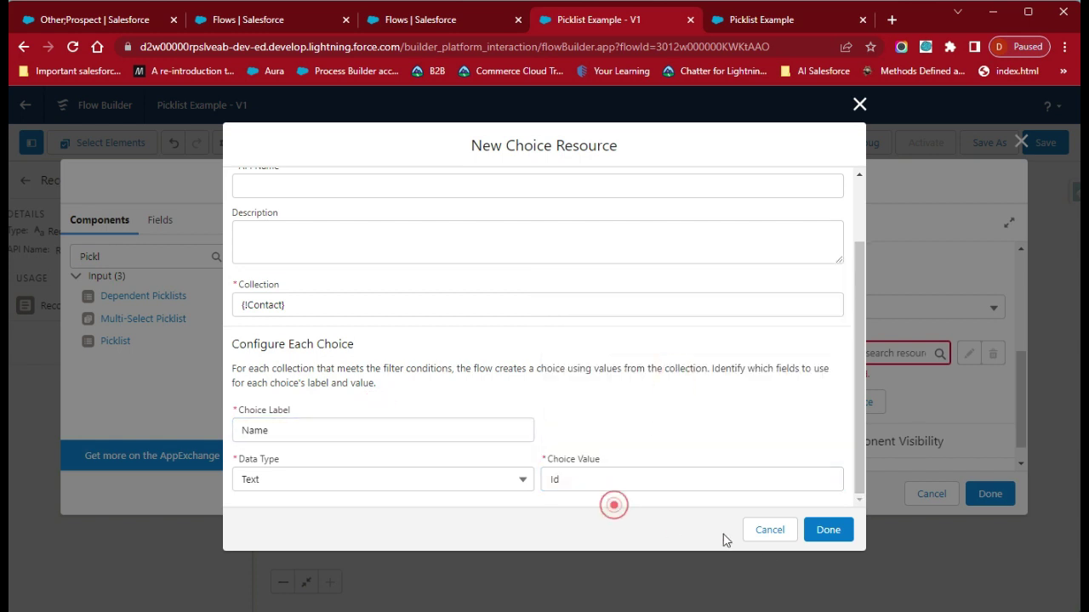
Give the choice set the API name ContactCollection and finish it as the picklist's choice
left_click(821, 531)
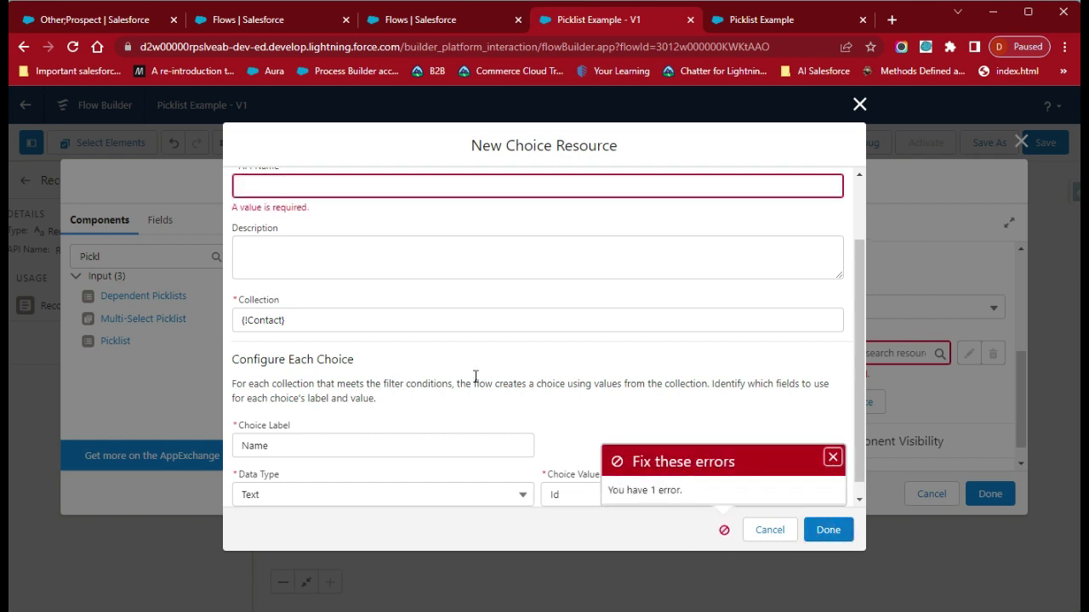
scroll(332, 281, "up", 2)
left_click(347, 258)
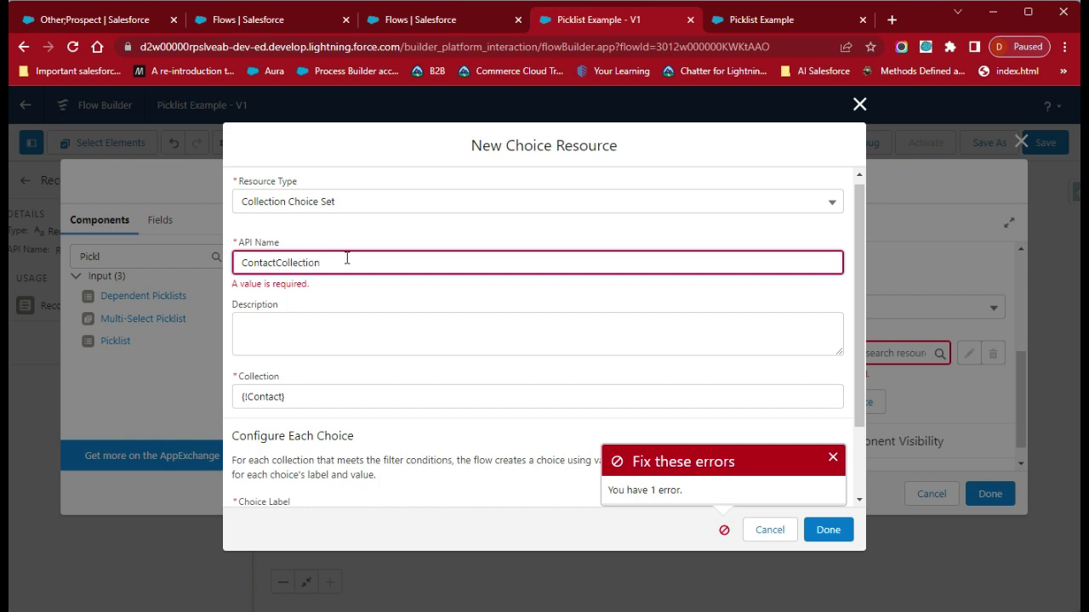
left_click(371, 292)
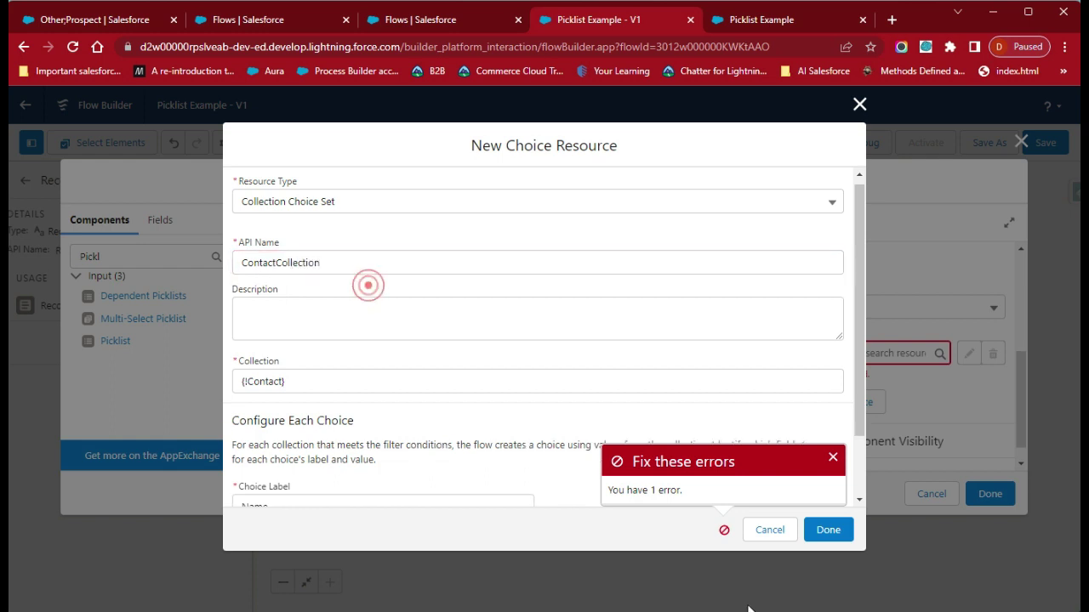
left_click(828, 530)
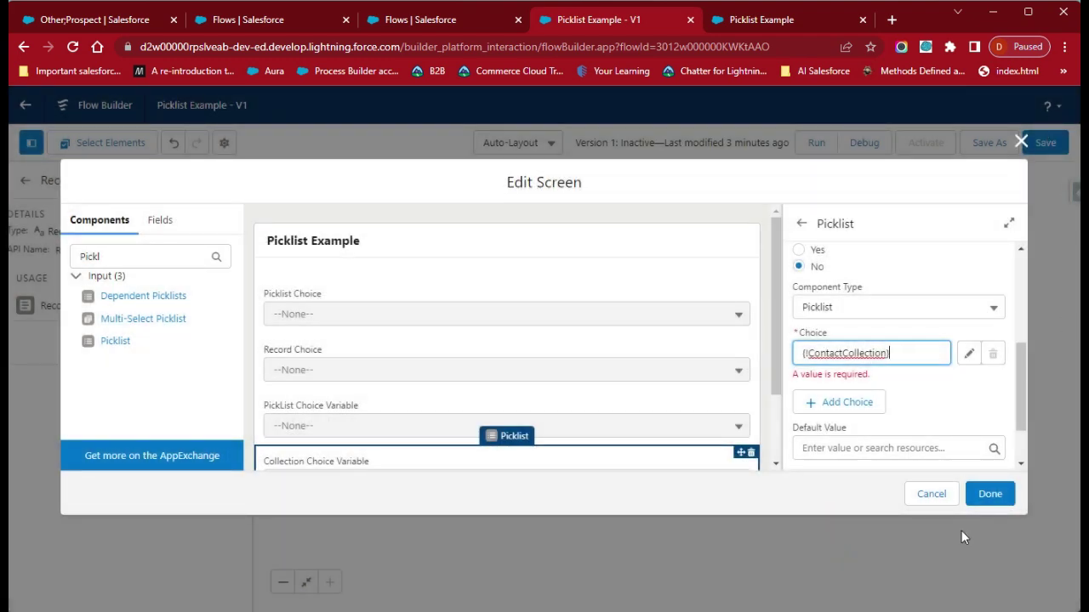
Finish editing the Picklist Example screen with its fourth picklist, and save the flow
left_click(997, 494)
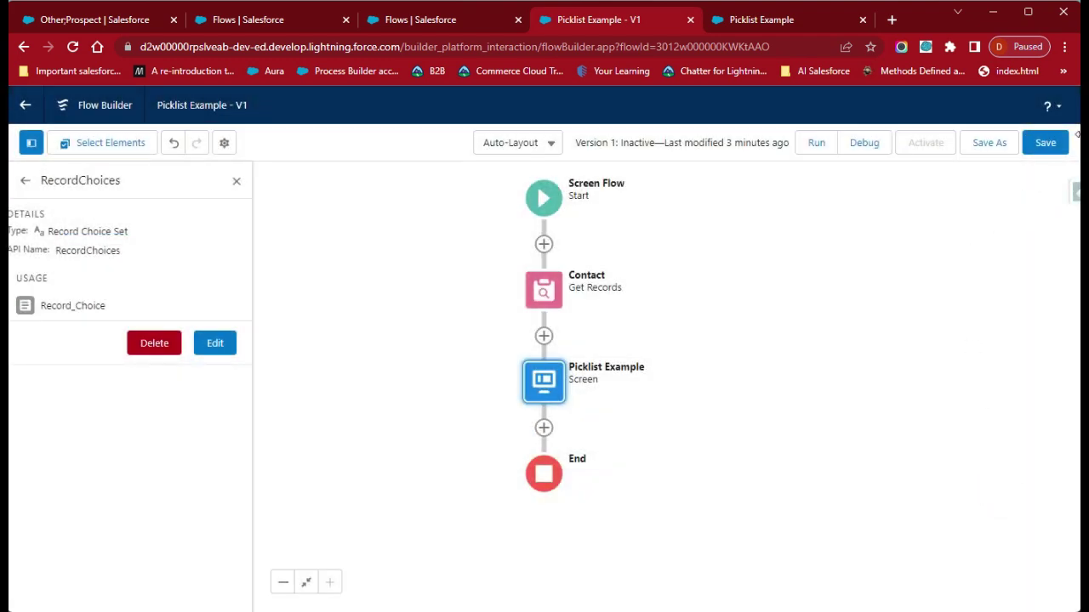
left_click(1039, 144)
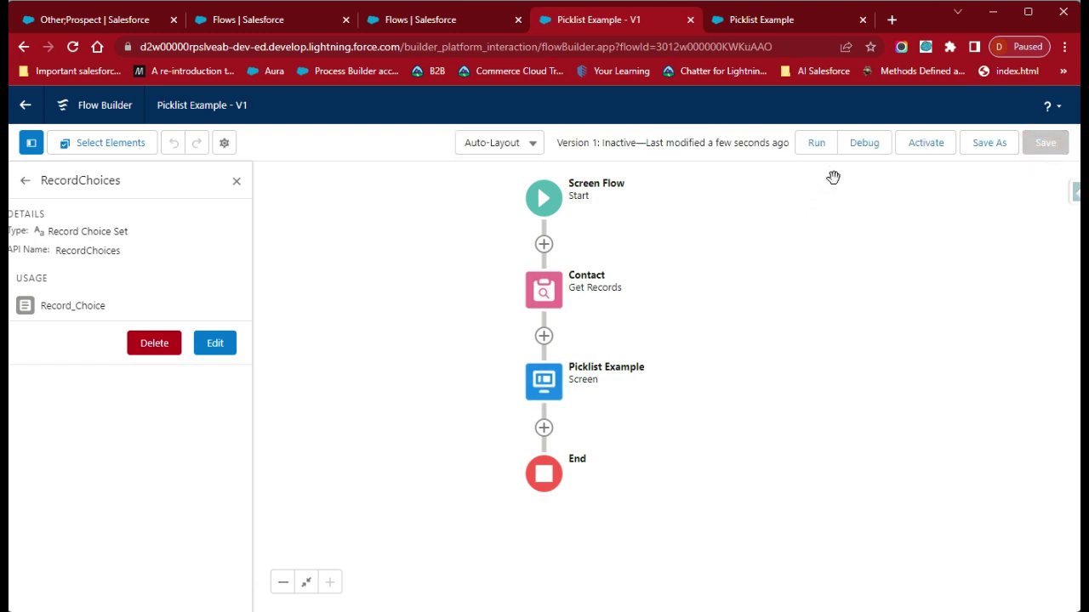
Debug the flow and examine the contact options in the Collection Choice Variable picklist
left_click(866, 147)
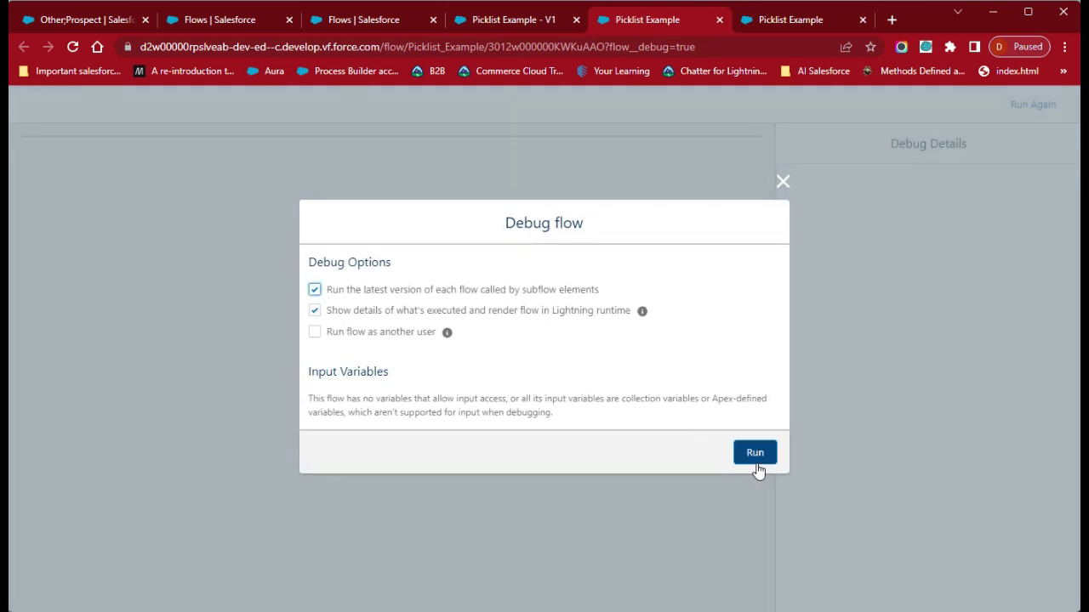
left_click(756, 453)
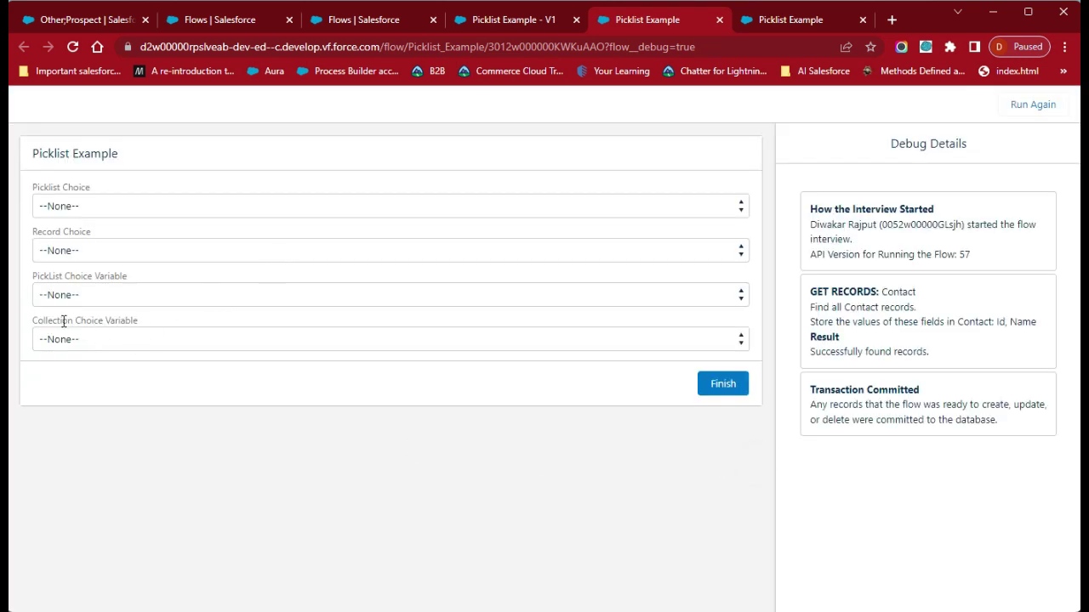
left_click(105, 339)
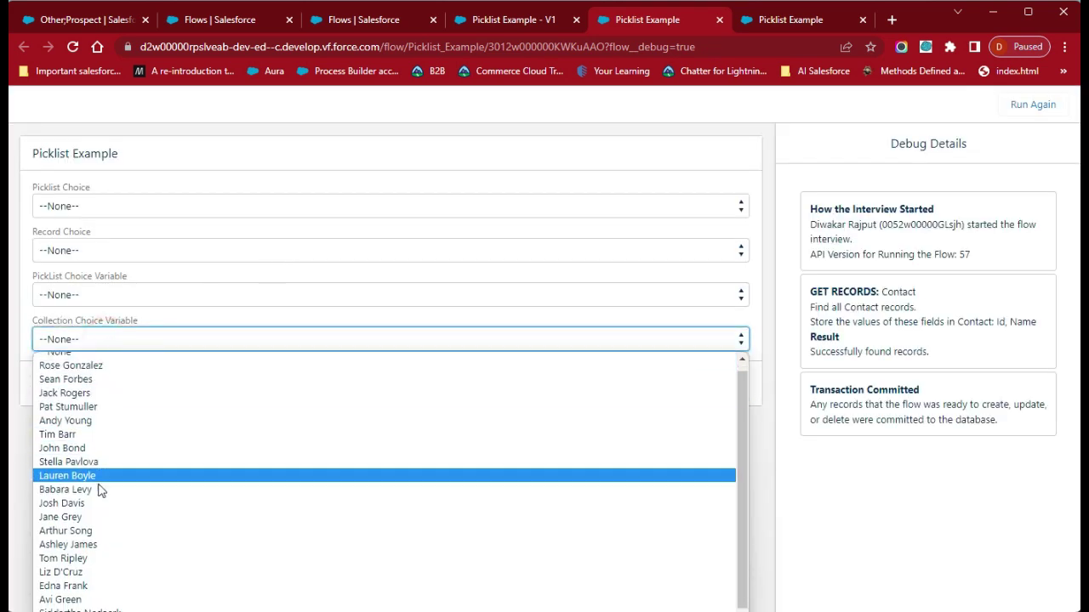
Examine the options of the Collection Choice Variable and Picklist Choice picklists, and close both debug pages
scroll(129, 587, "up", 1)
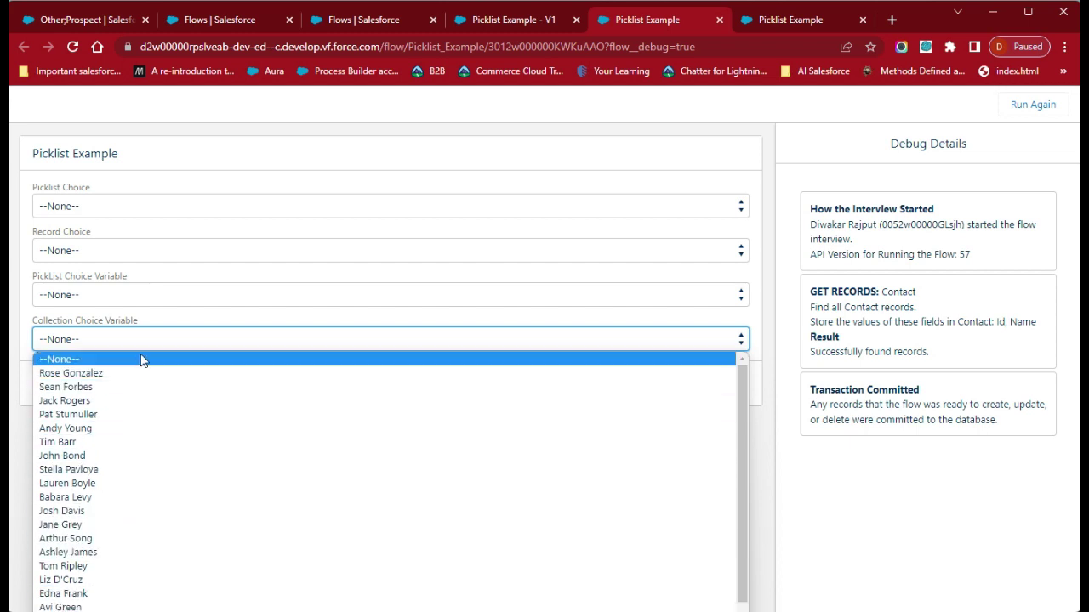
left_click(761, 478)
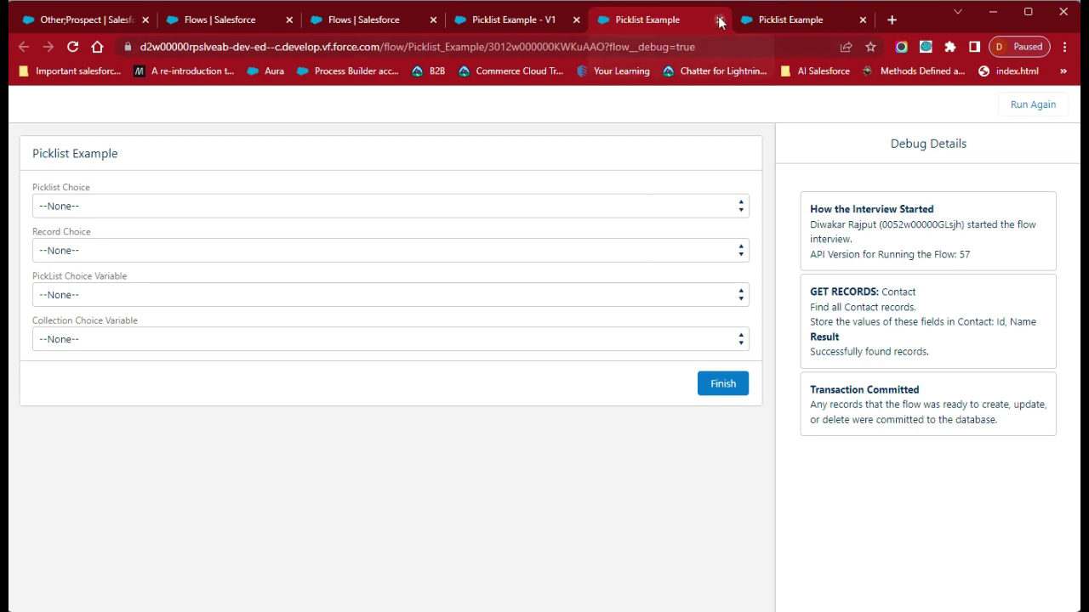
left_click(391, 181)
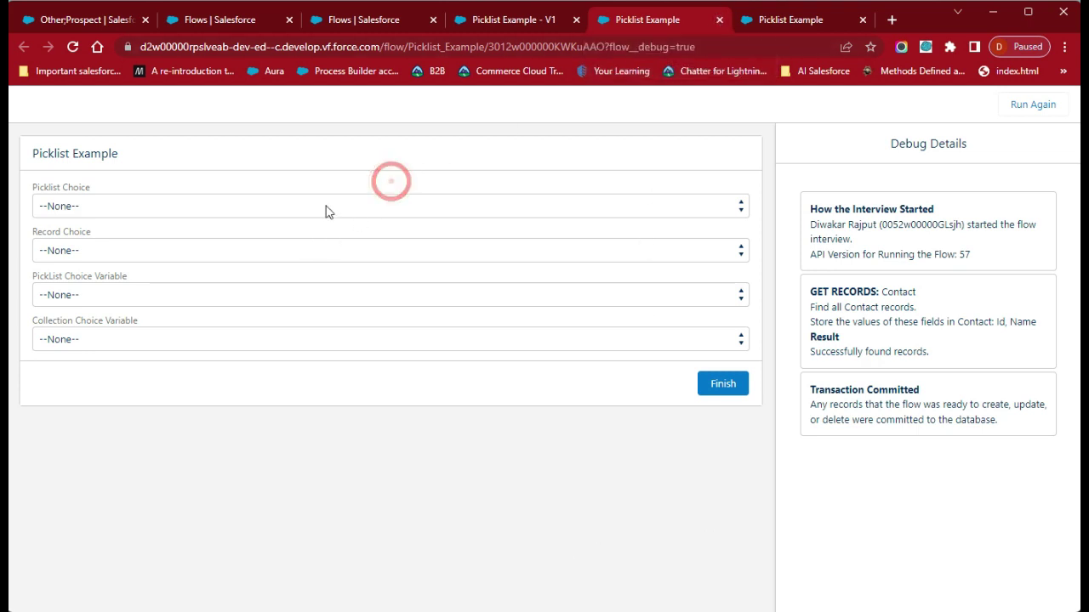
left_click(327, 204)
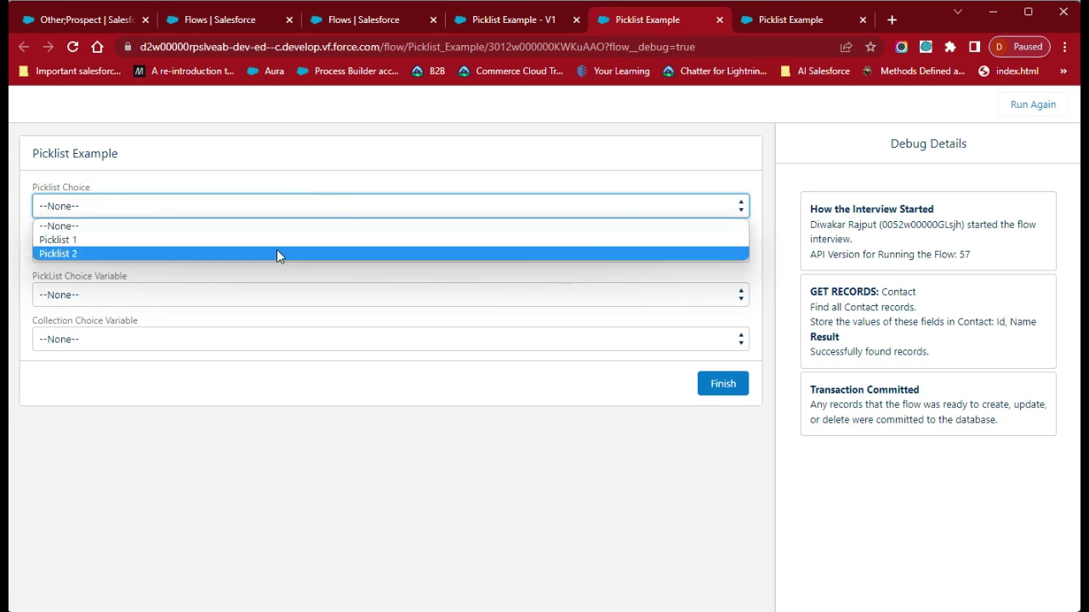
left_click(261, 483)
key("ctrl+w")
key("ctrl+w")
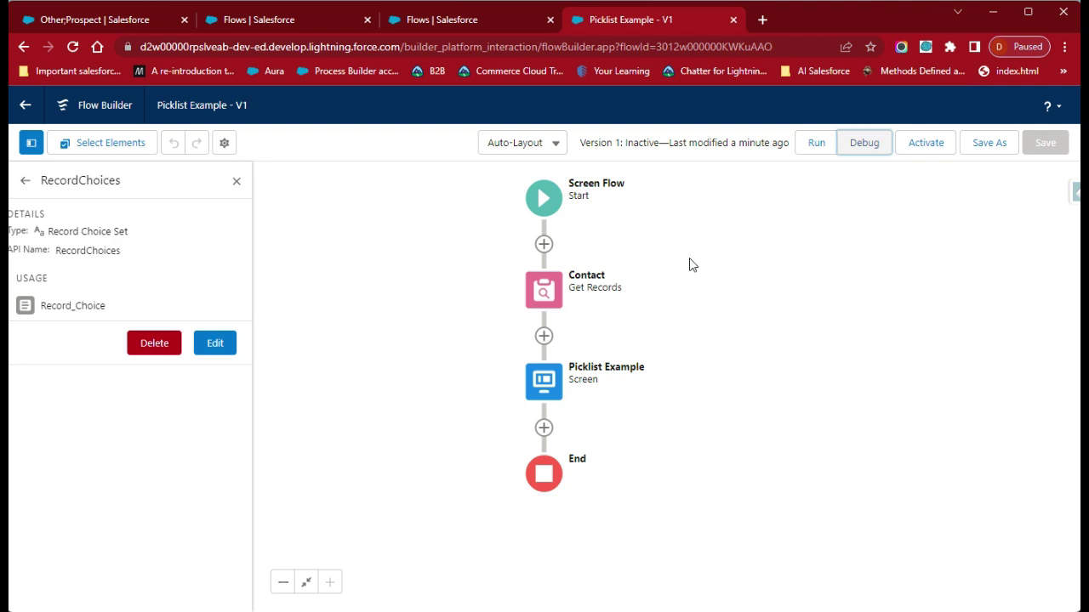
Add a new Screen element after the Picklist Example screen, with the label and API name Output
left_click(544, 428)
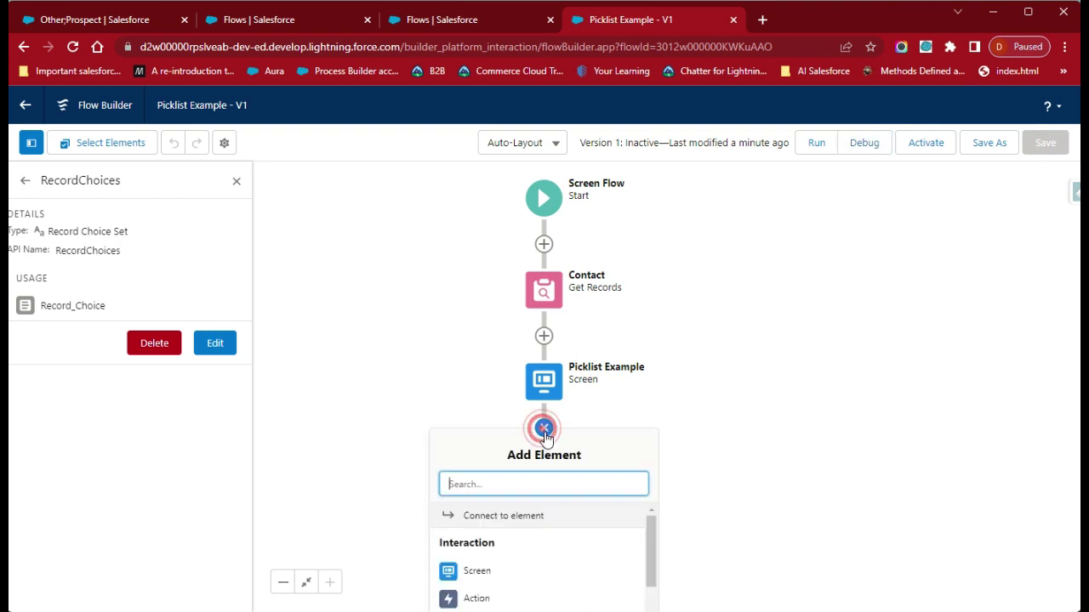
left_click(479, 575)
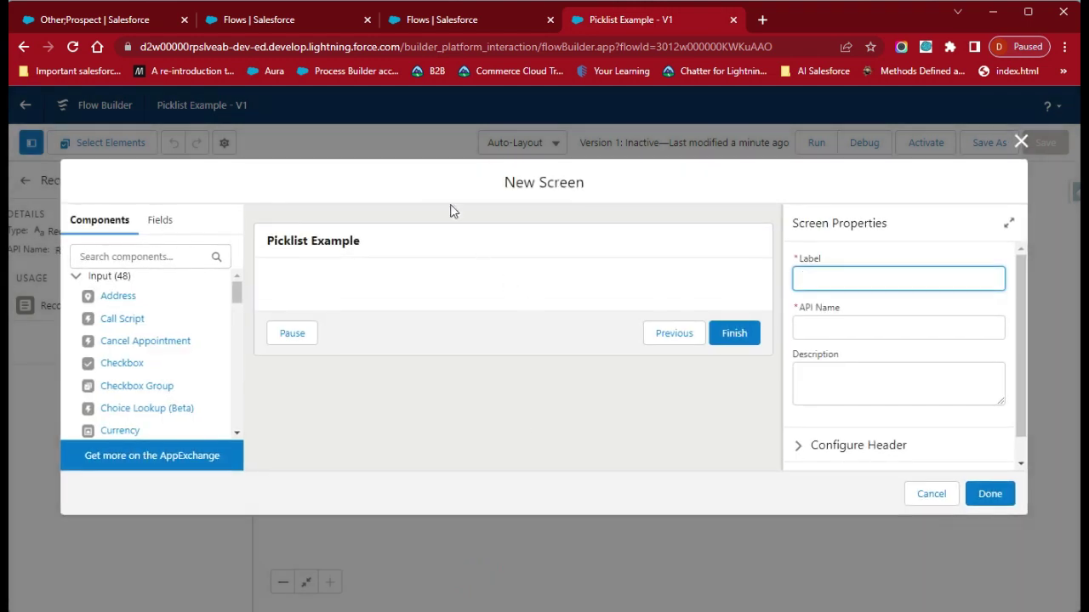
left_click(402, 236)
left_click(860, 268)
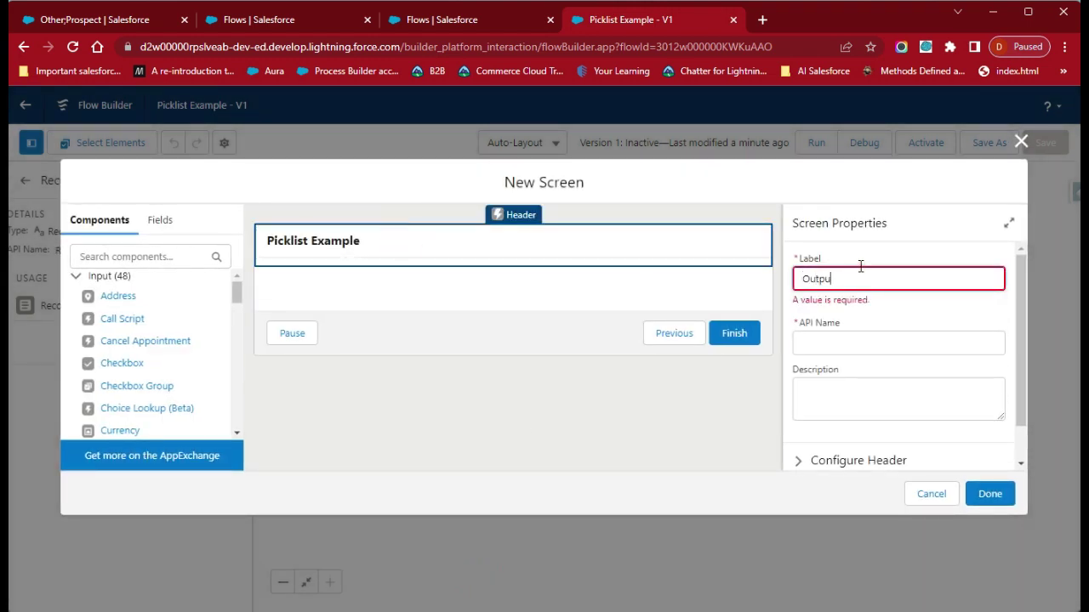
left_click(881, 301)
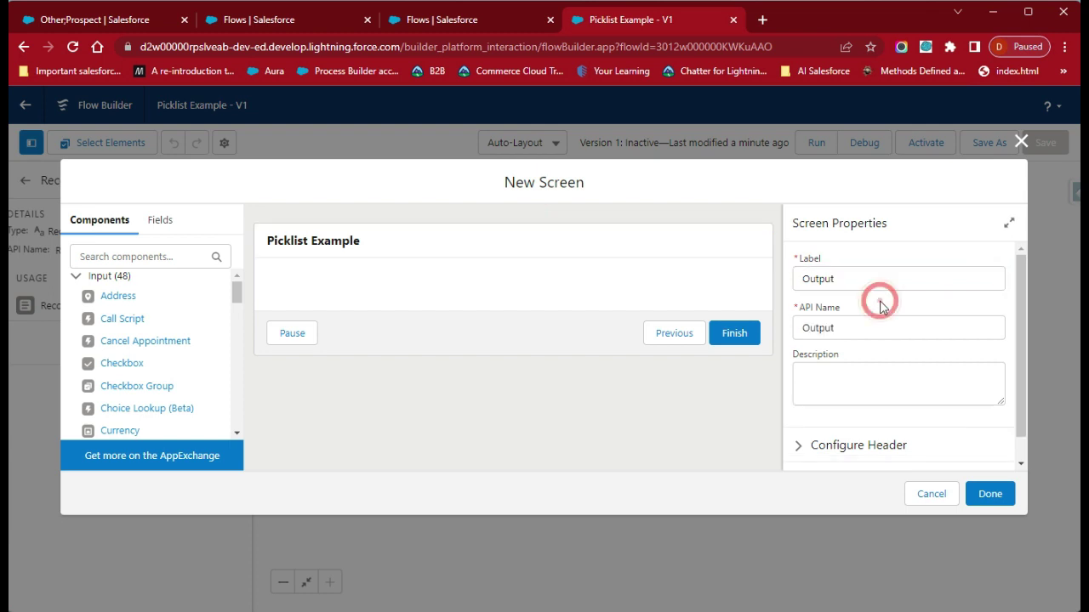
Add a Display Text component to the Output screen and give it the API name Message
left_click(132, 256)
left_click(130, 258)
type("Dis")
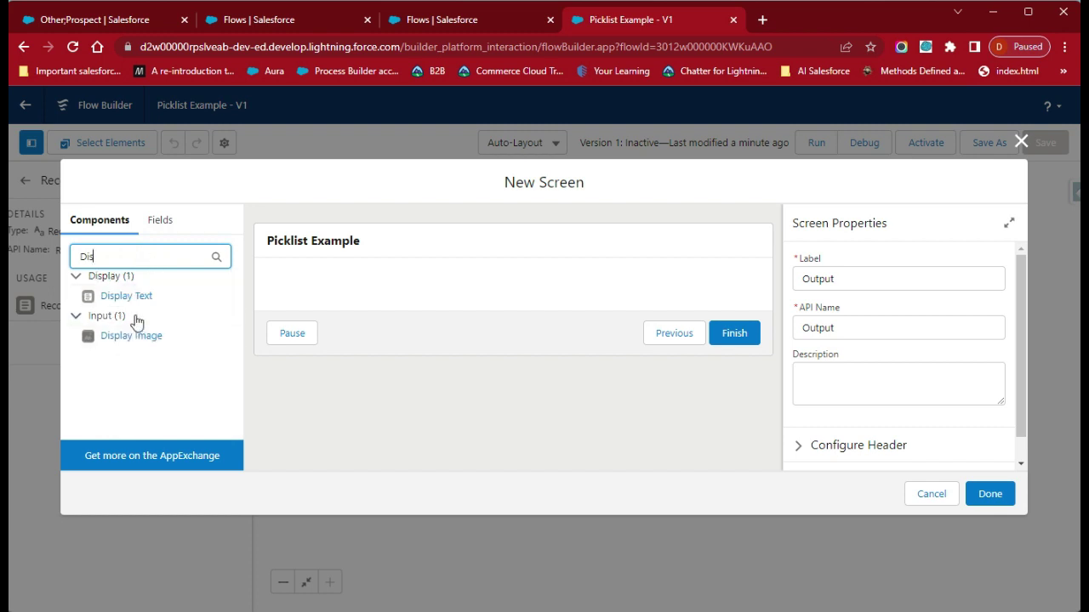
left_click_drag(133, 298, 364, 295)
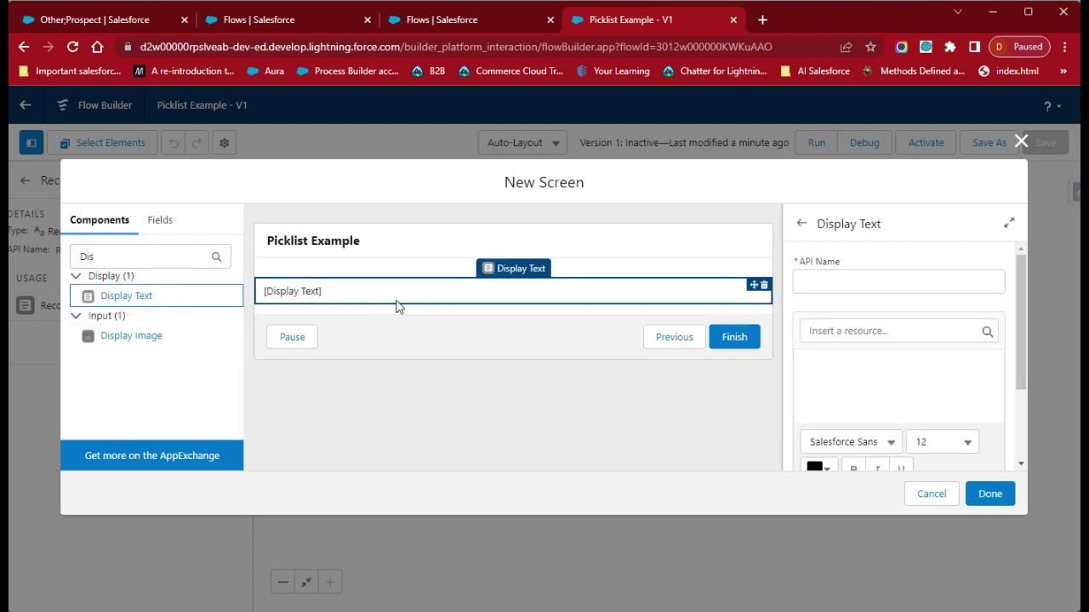
left_click(658, 402)
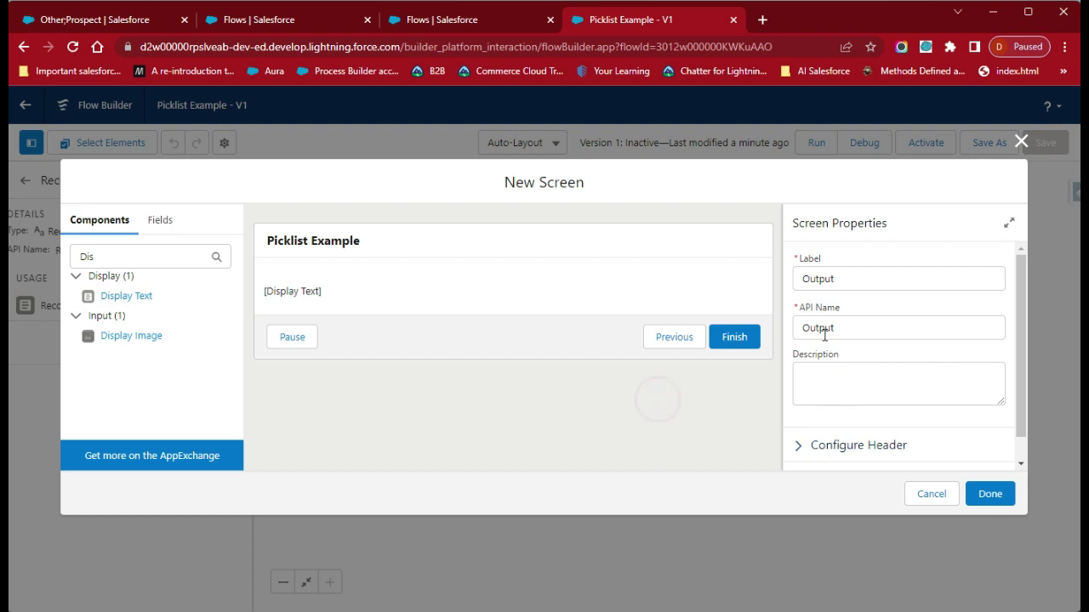
scroll(887, 426, "up", 3)
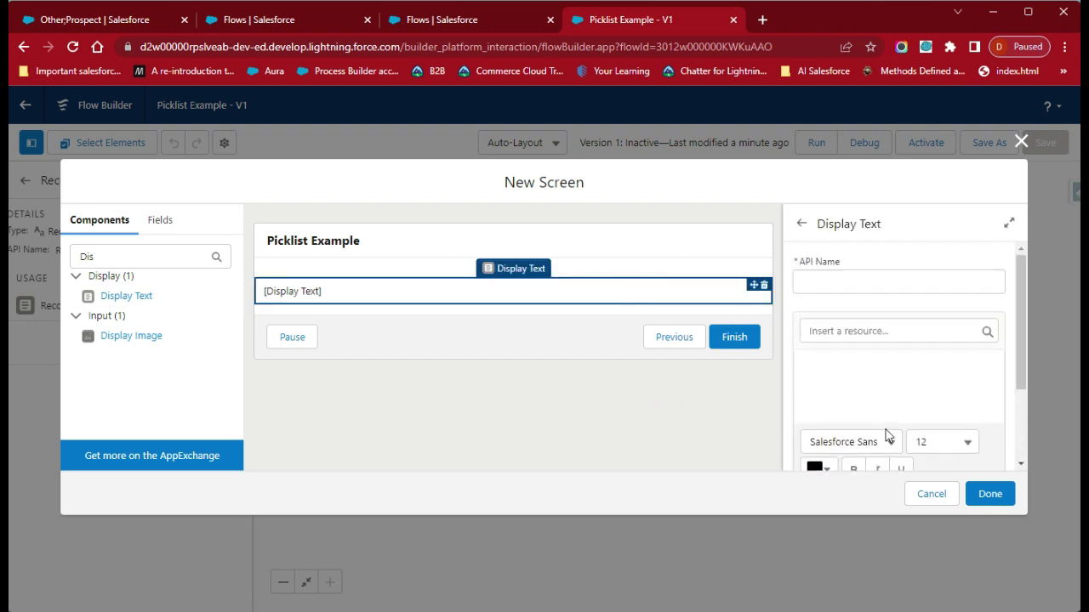
left_click(867, 281)
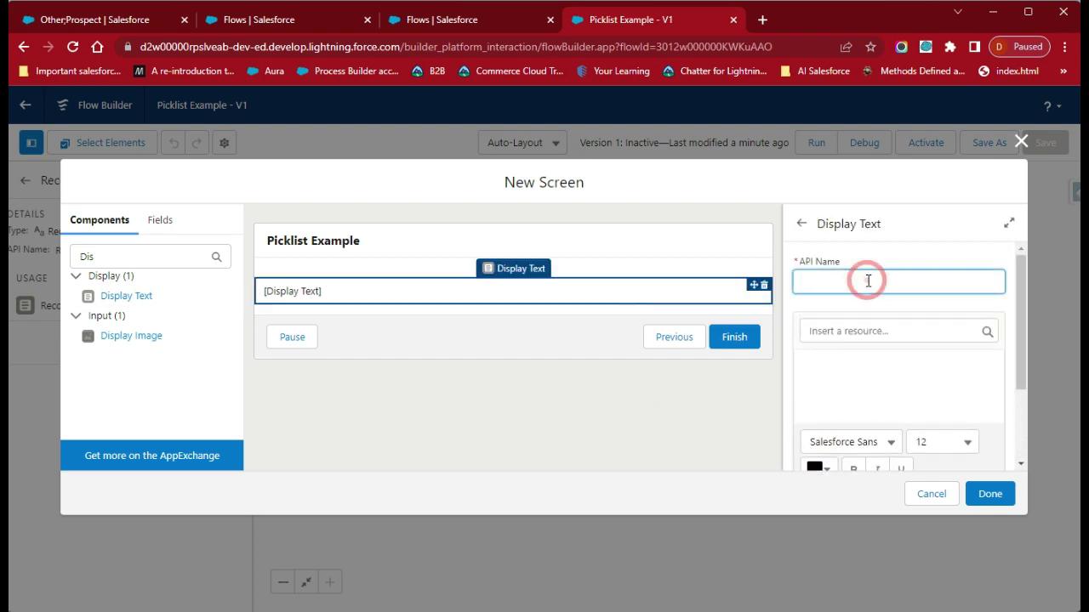
type("Message")
right_click(867, 282)
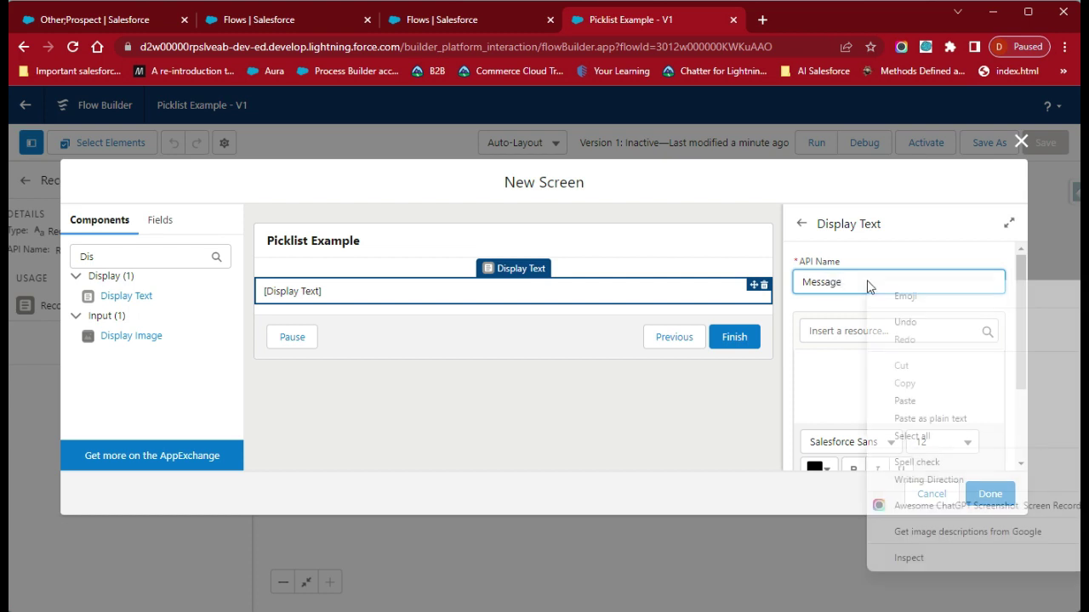
Insert the Picklist_Choice screen component into the Message text, preceded by the caption "Picklist Choice :"
left_click(831, 308)
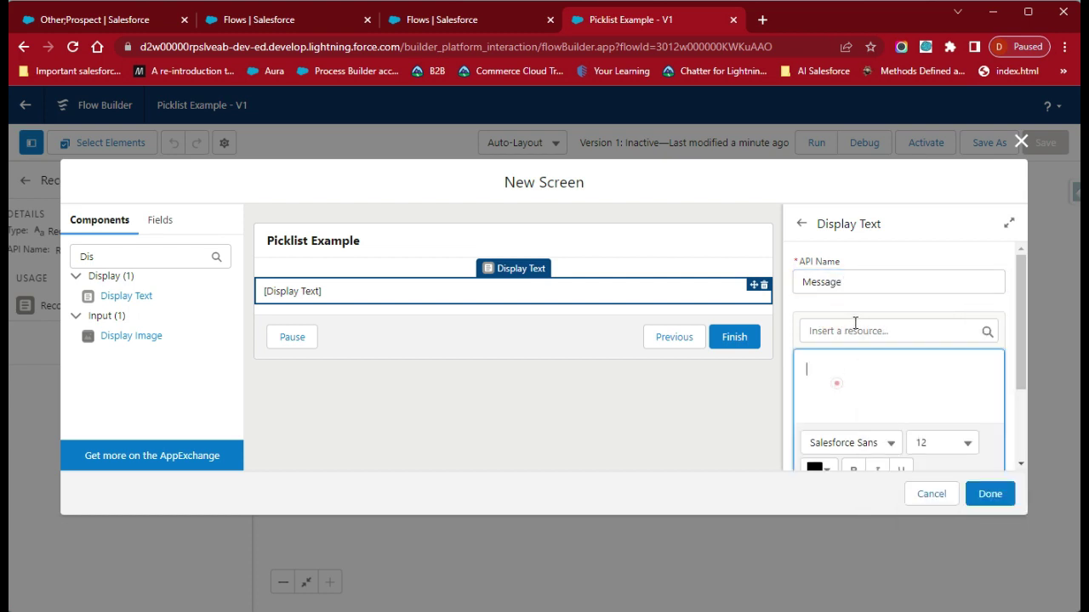
left_click(854, 331)
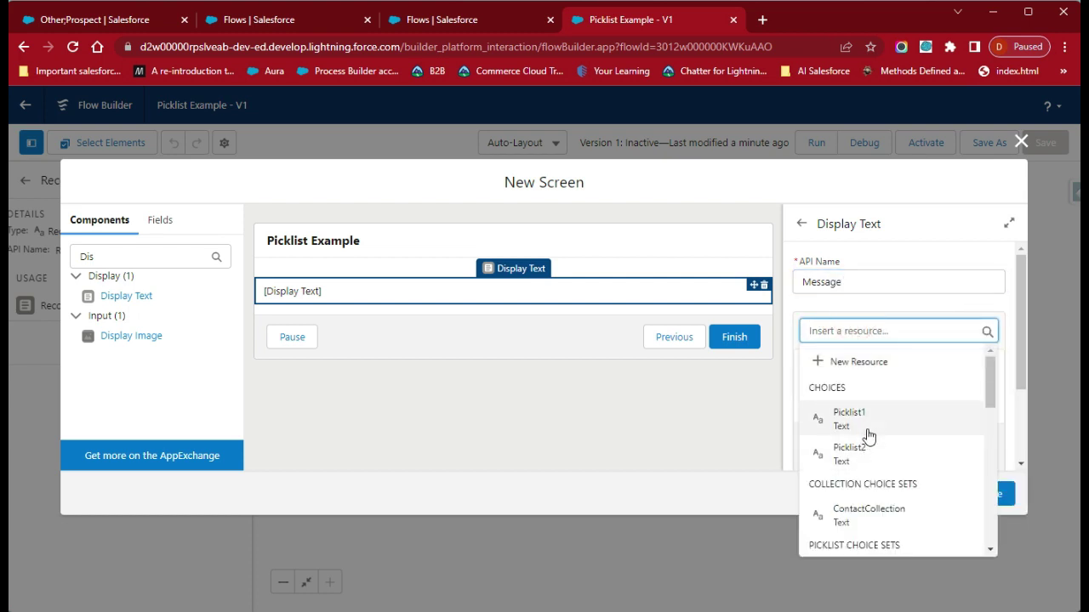
scroll(876, 434, "down", 2)
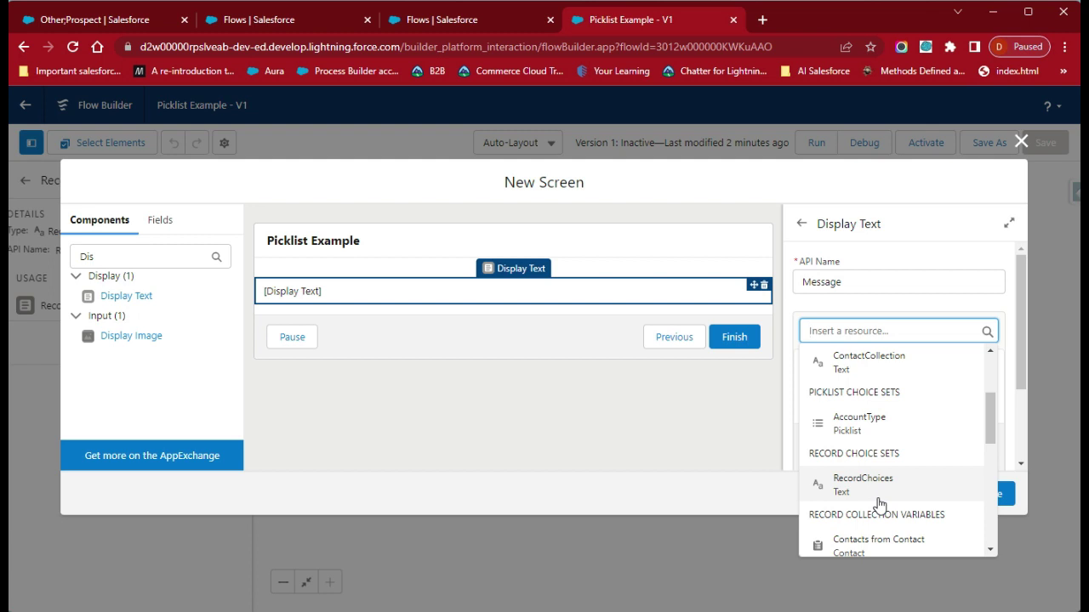
scroll(881, 502, "down", 3)
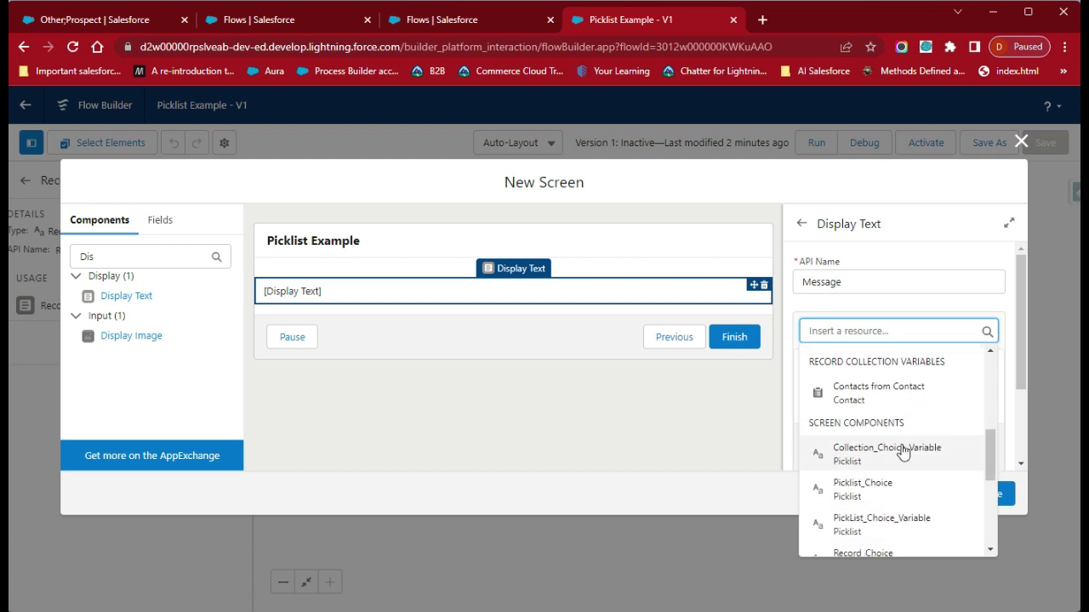
left_click(868, 495)
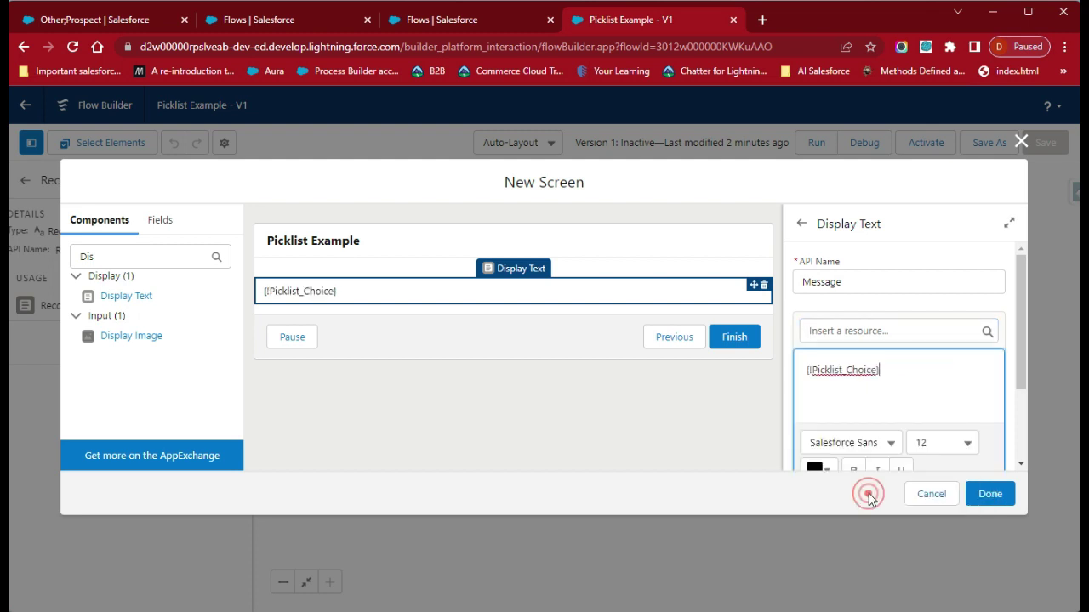
left_click(804, 371)
type("Picklist Cj")
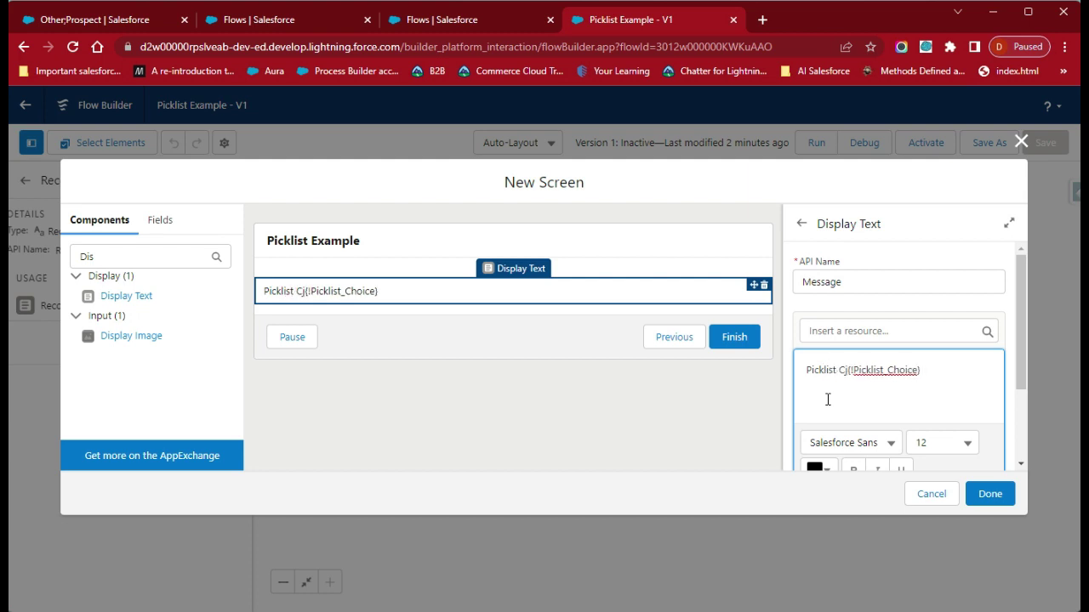
key("BackSpace")
key("BackSpace")
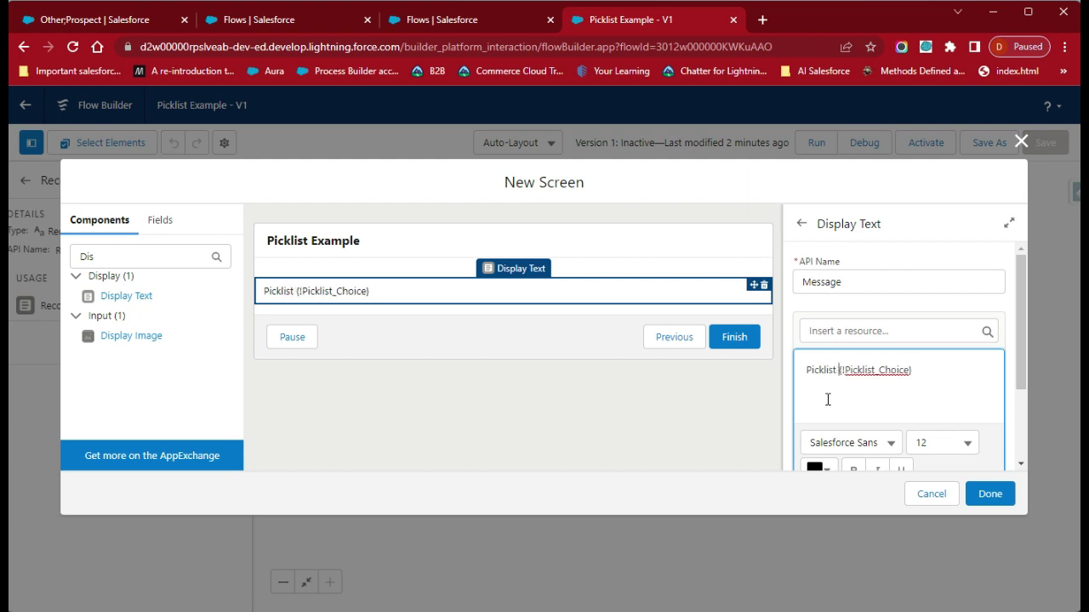
type("Cj")
type("oice ")
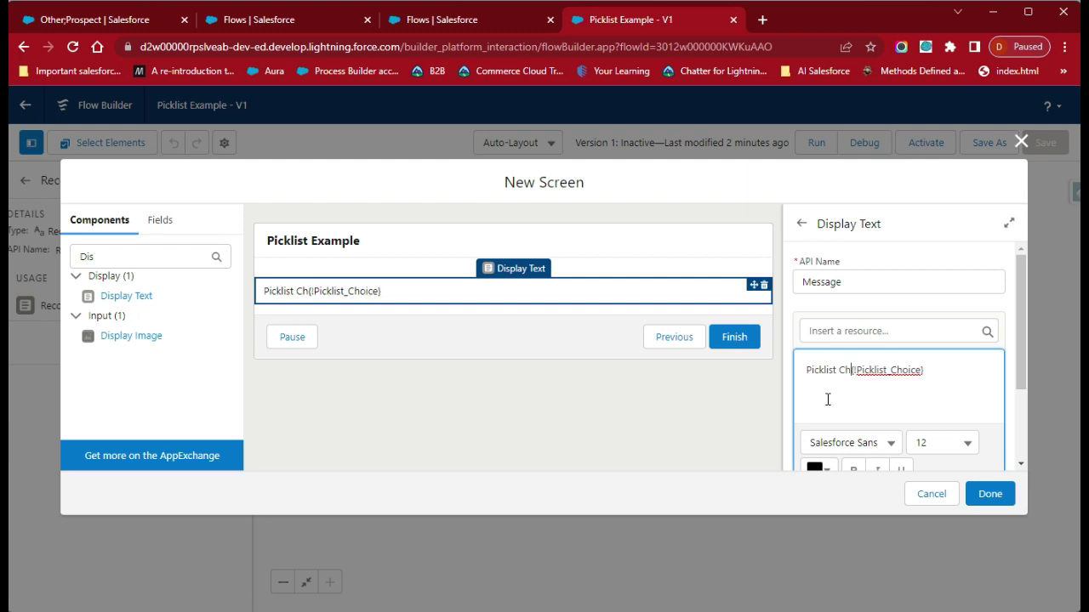
type(":")
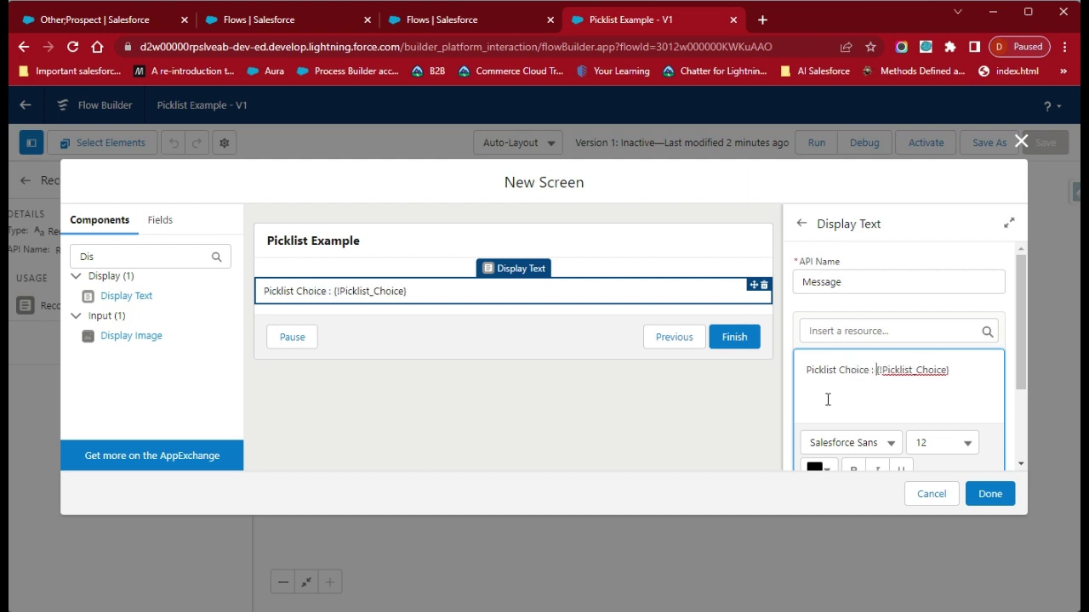
Insert the AccountType picklist choice set two lines below the Picklist Choice line of the Message text
left_click(983, 371)
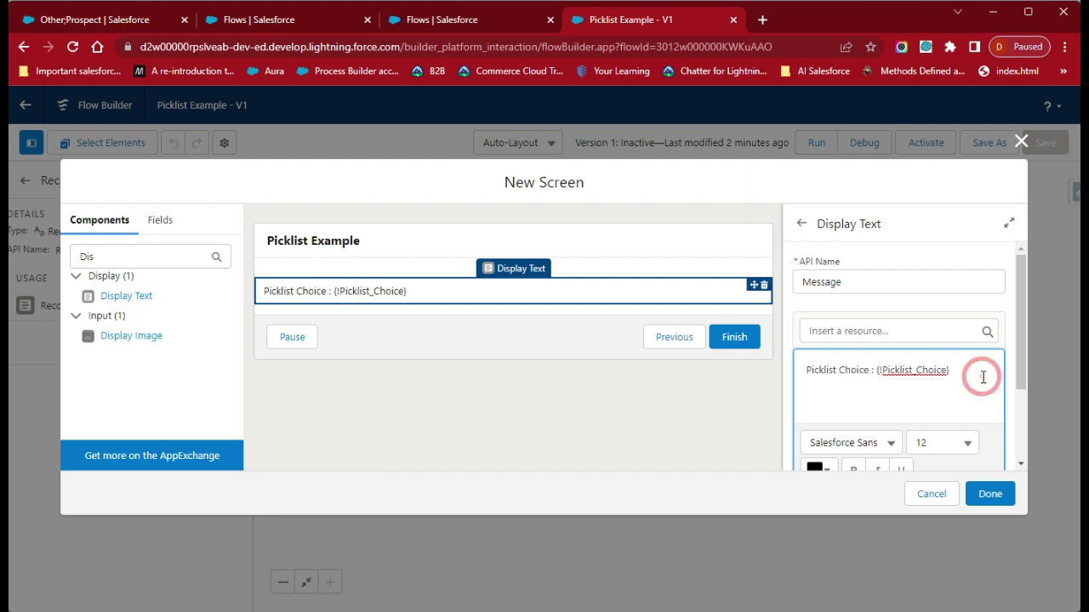
key("Return")
key("Return")
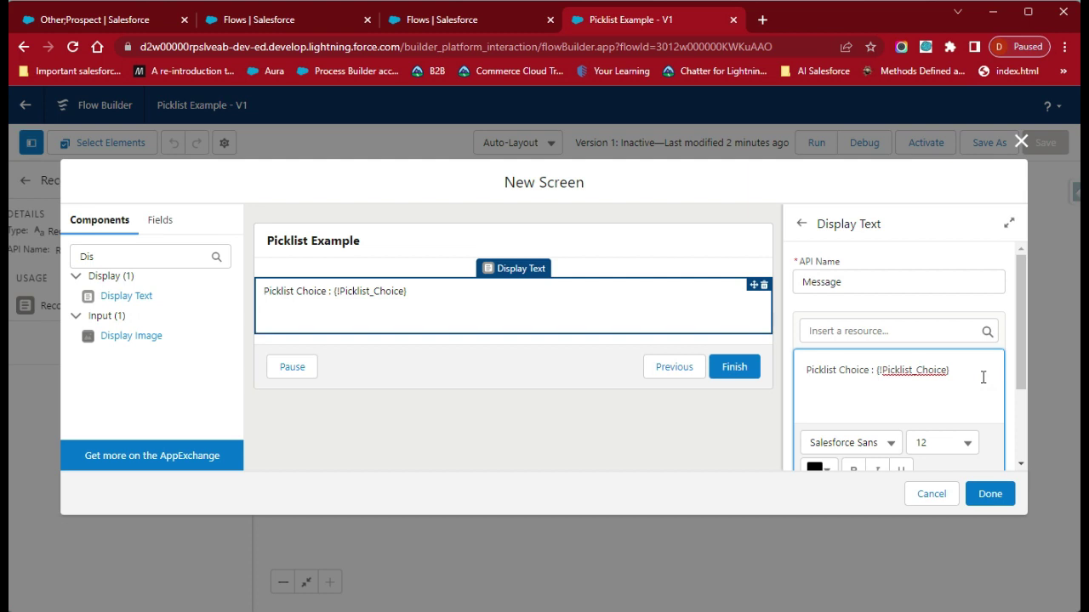
left_click(905, 330)
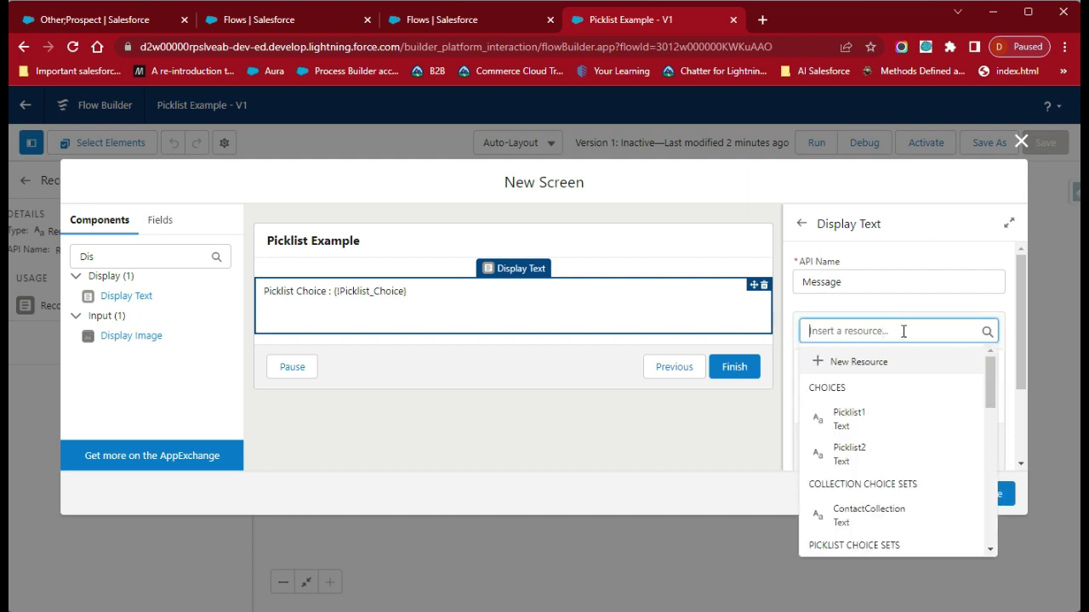
scroll(892, 437, "down", 1)
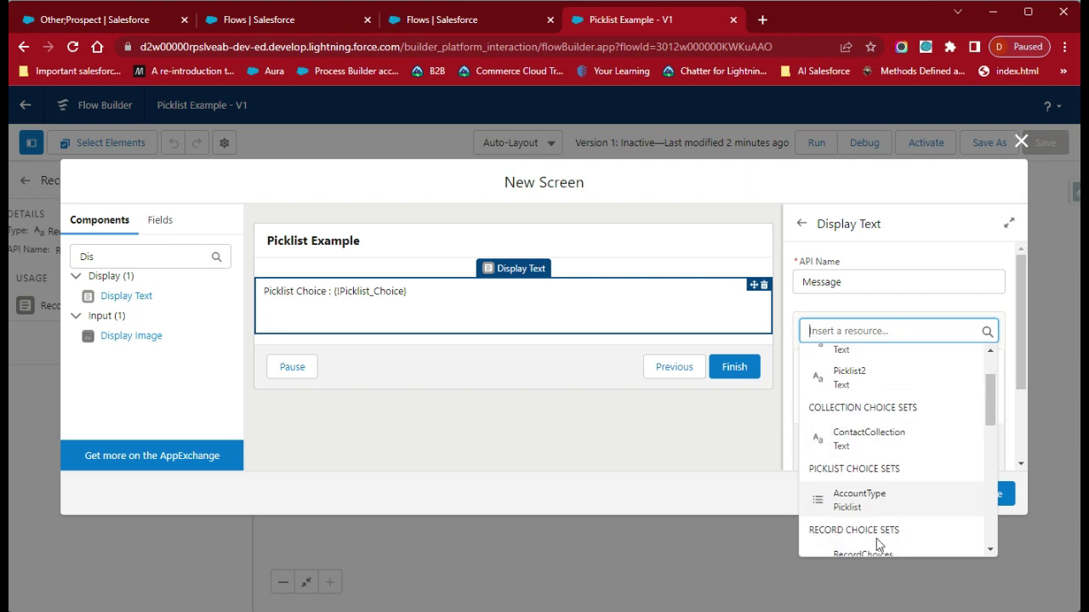
left_click(879, 498)
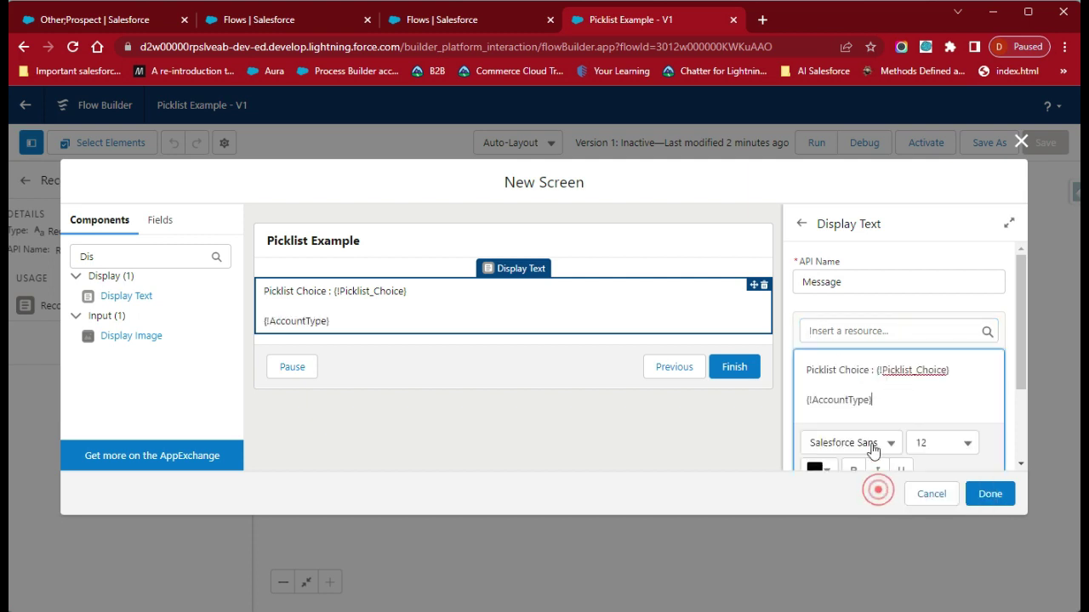
Put the caption "Accopunt Type :" in front of the AccountType reference in the Message text
left_click(808, 402)
left_click(807, 403)
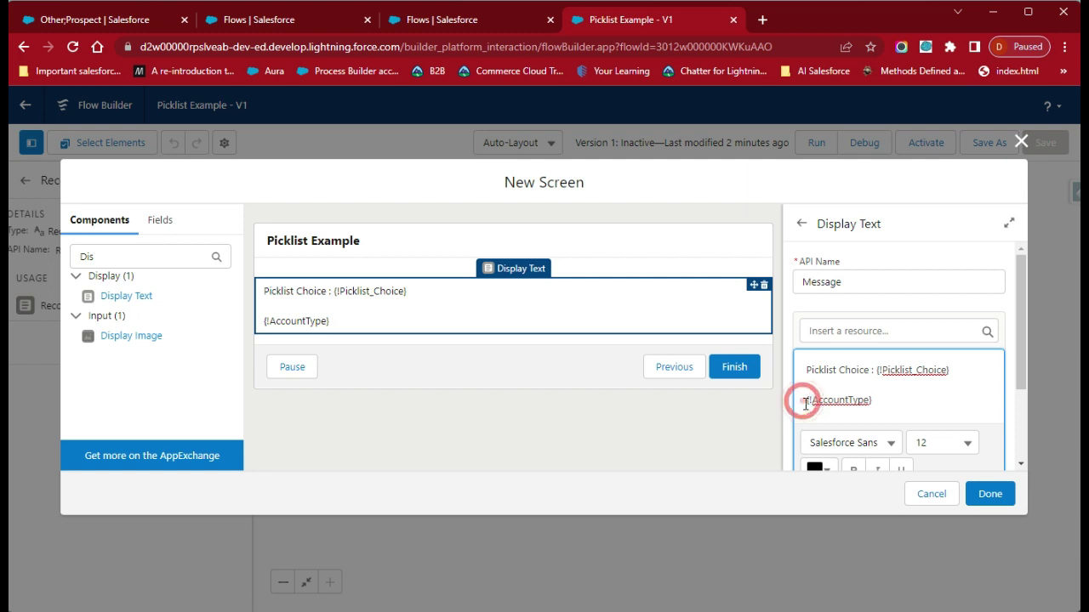
type("Accopunt TYyu")
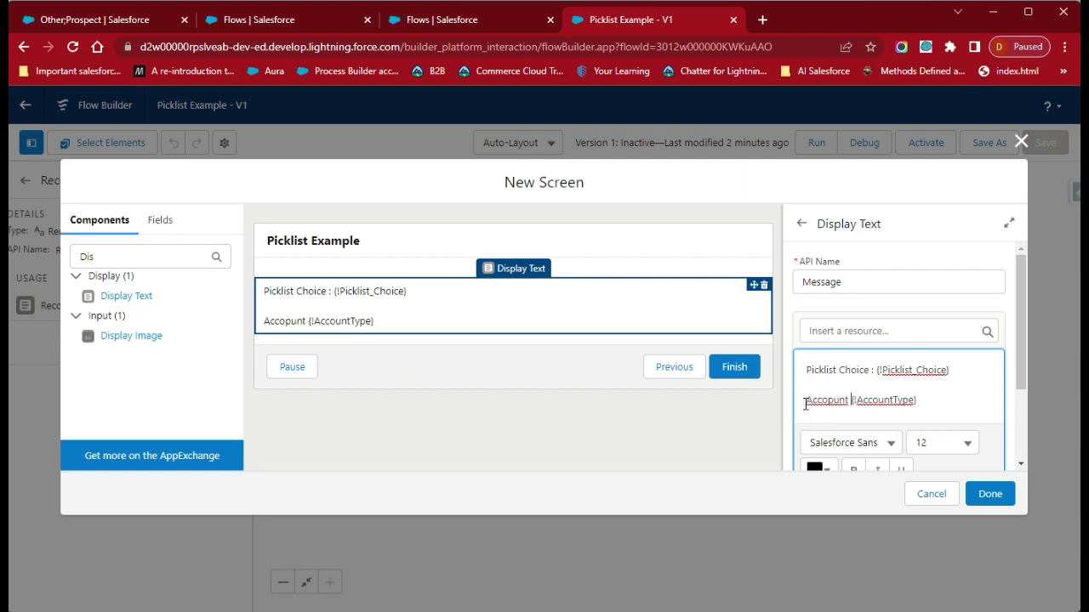
type("pe")
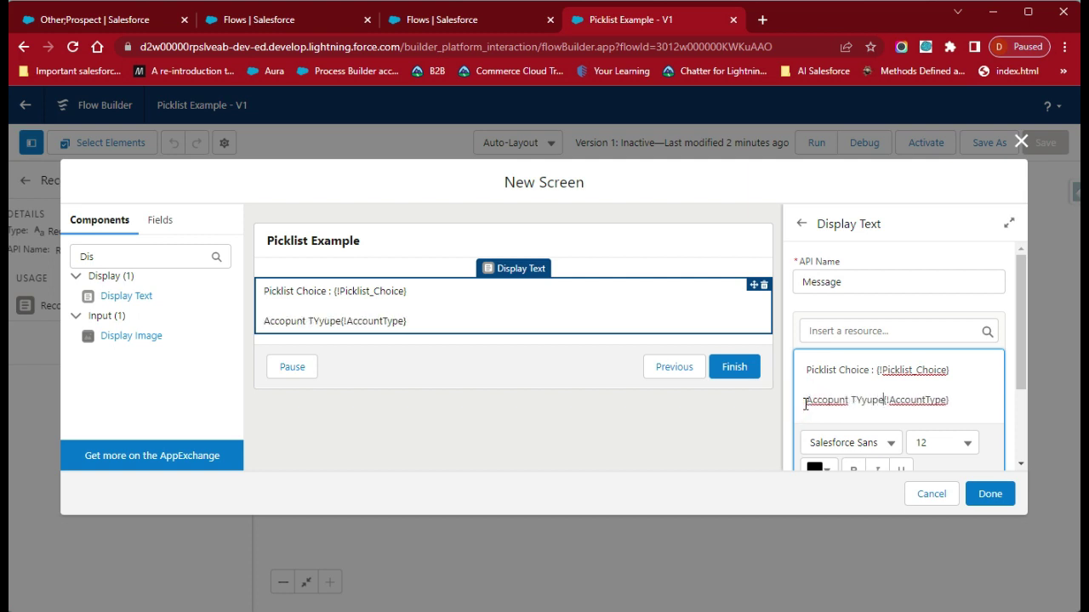
key("BackSpace")
key("BackSpace")
key("BackSpace")
key("BackSpace")
key("BackSpace")
type("ype :")
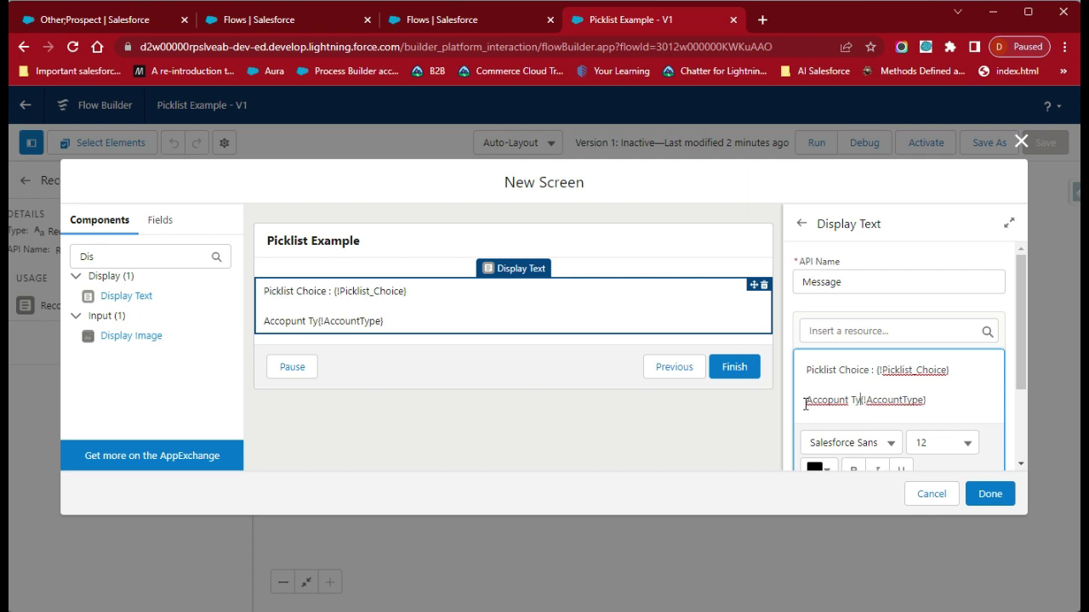
Insert the PickList_Choice_Variable screen component after the AccountType reference in the Message text
left_click(904, 332)
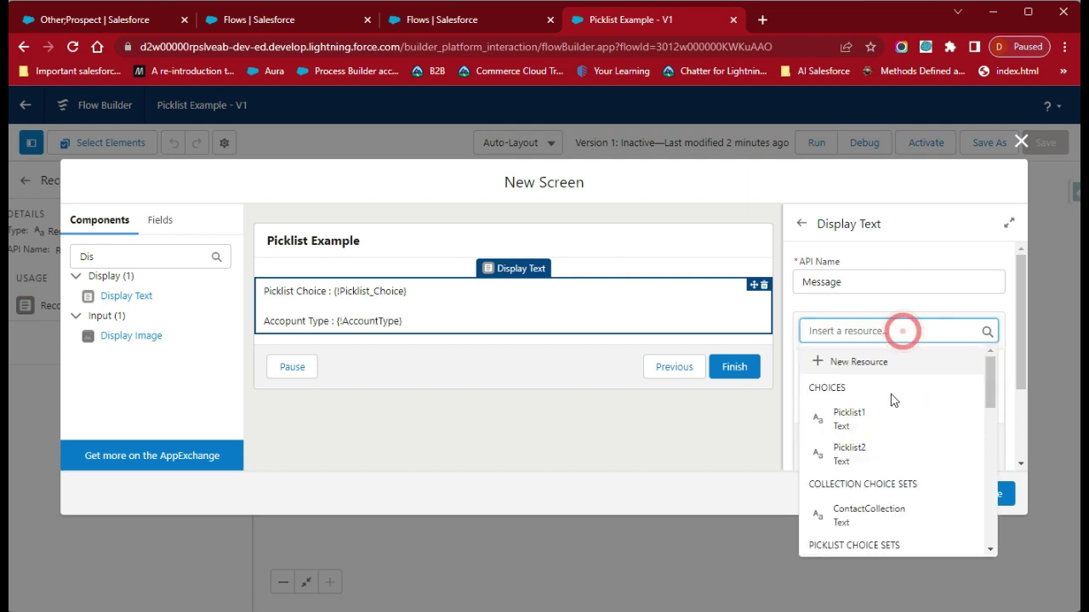
scroll(859, 502, "down", 2)
left_click(861, 500)
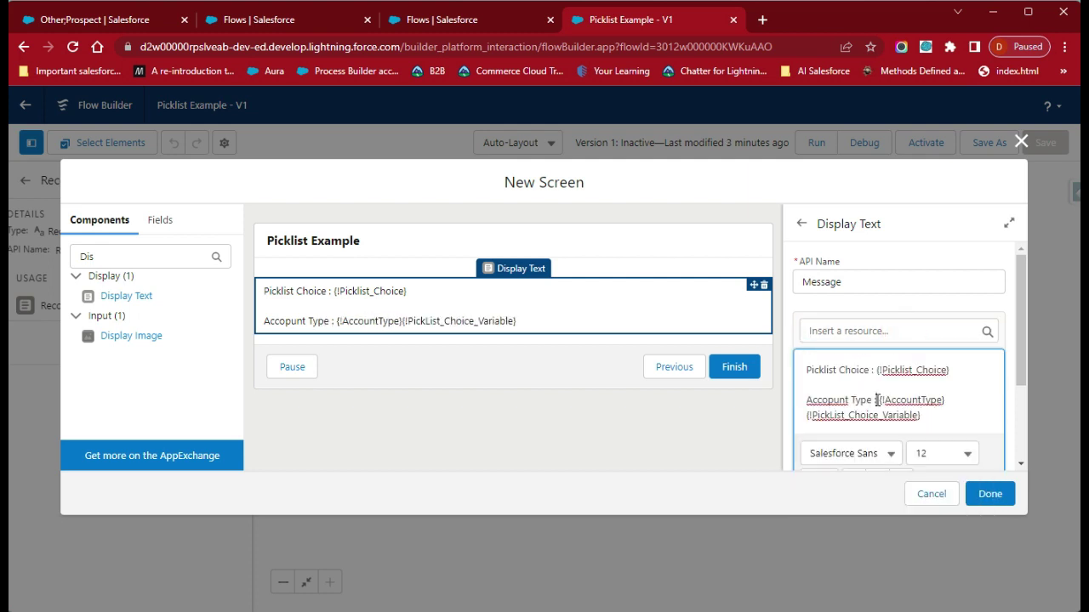
Delete the AccountType reference from the Message text so PickList_Choice_Variable directly follows the "Accopunt Type :" caption
left_click_drag(878, 399, 946, 400)
key("BackSpace")
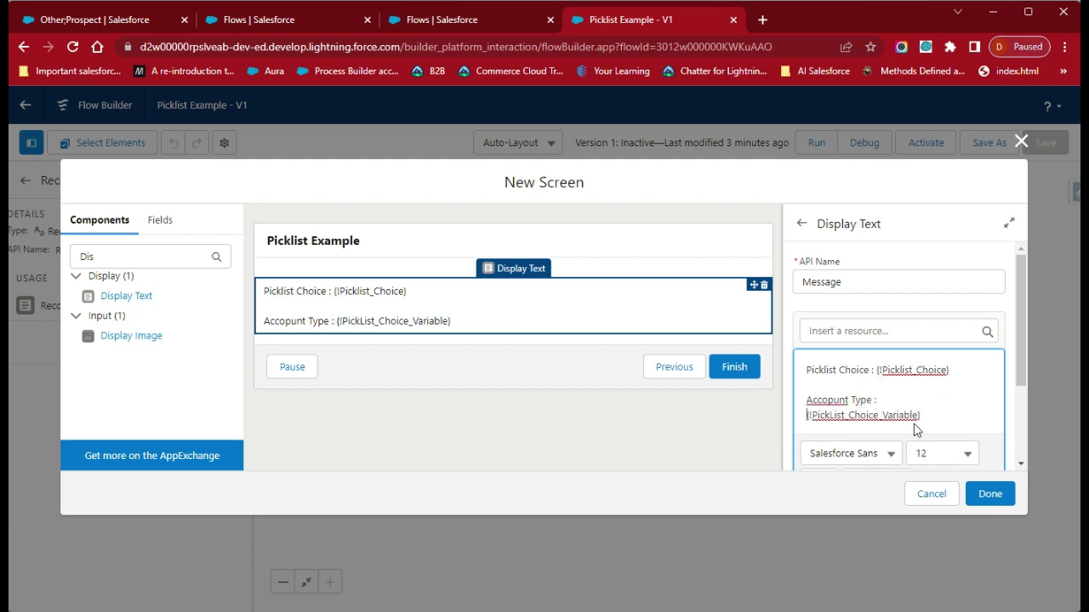
key("BackSpace")
Add a line captioned "Collection :" below the account type line and insert the Collection_Choice_Variable screen component after it
left_click(989, 401)
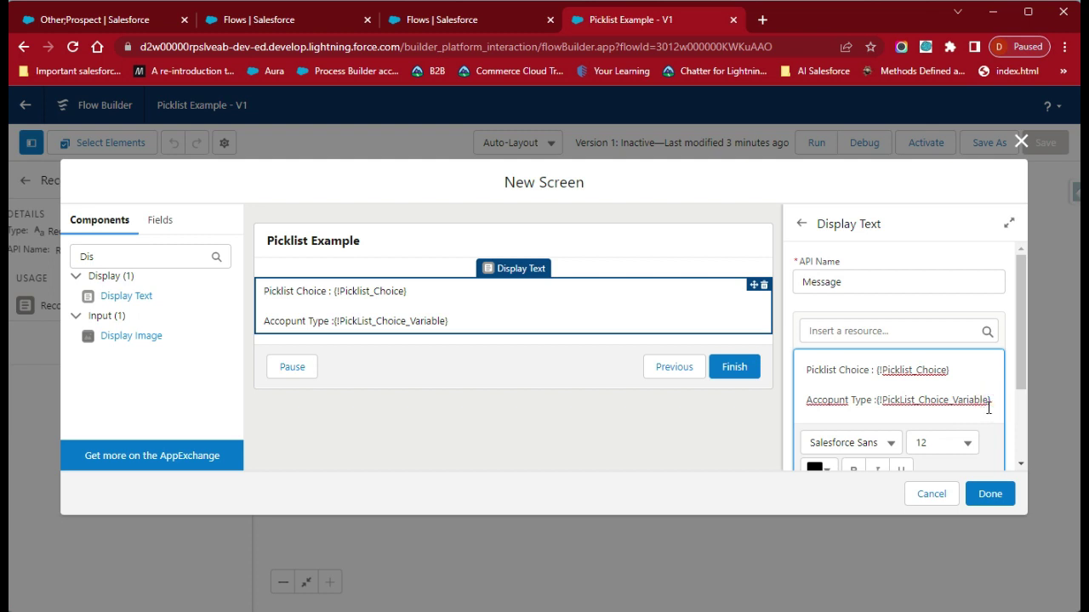
key("Return")
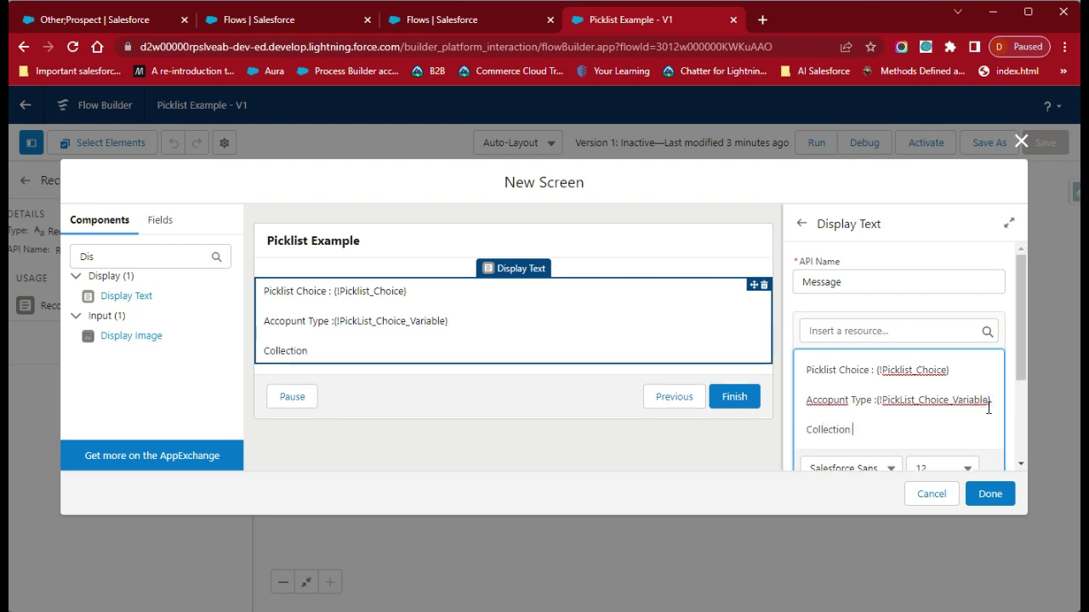
left_click(886, 327)
scroll(842, 480, "down", 2)
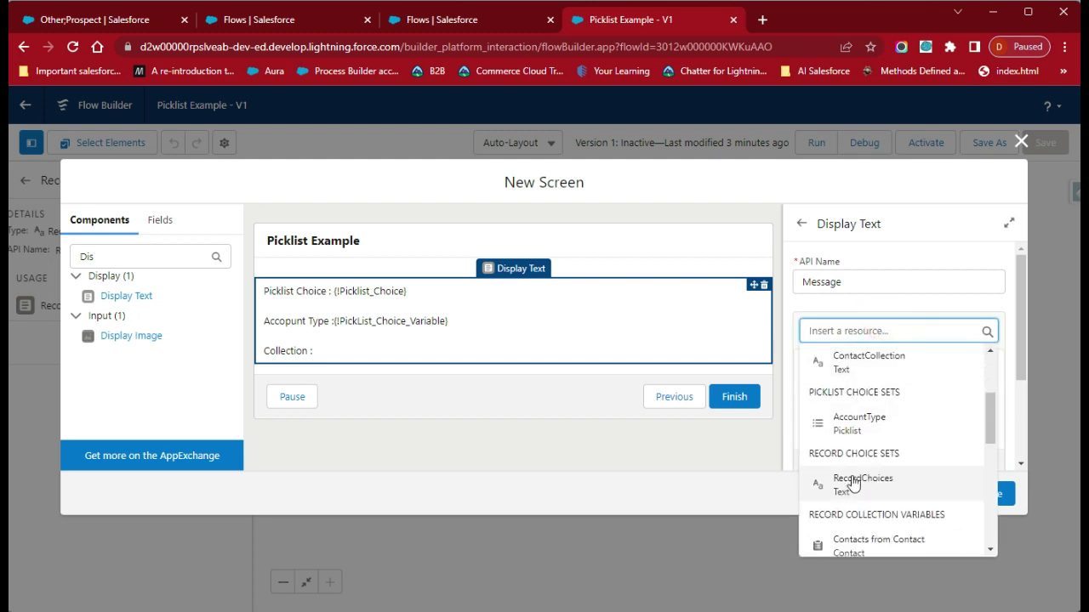
scroll(889, 510, "down", 2)
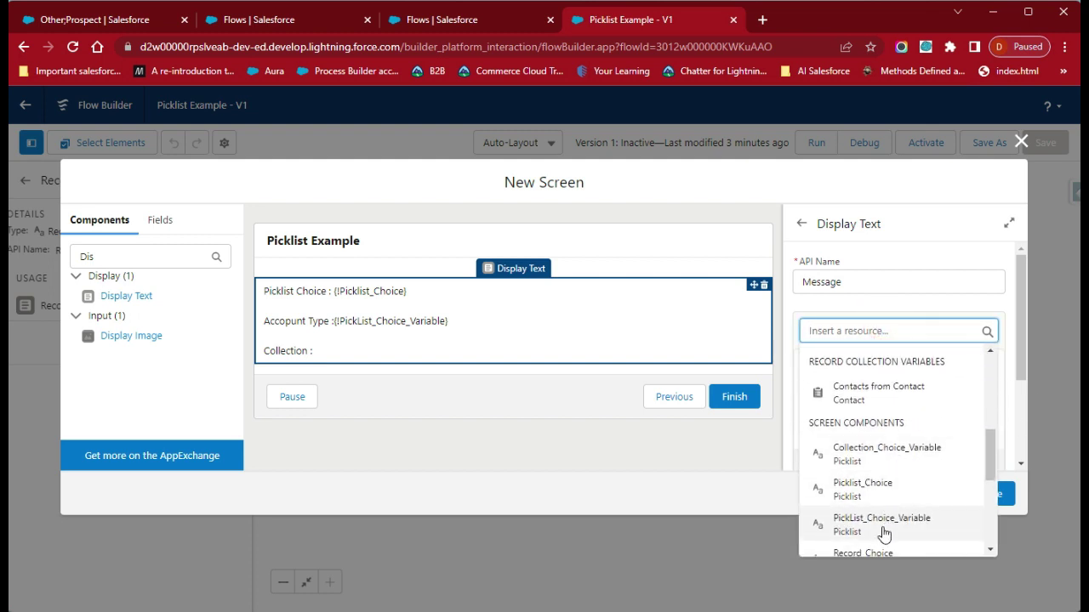
left_click(890, 452)
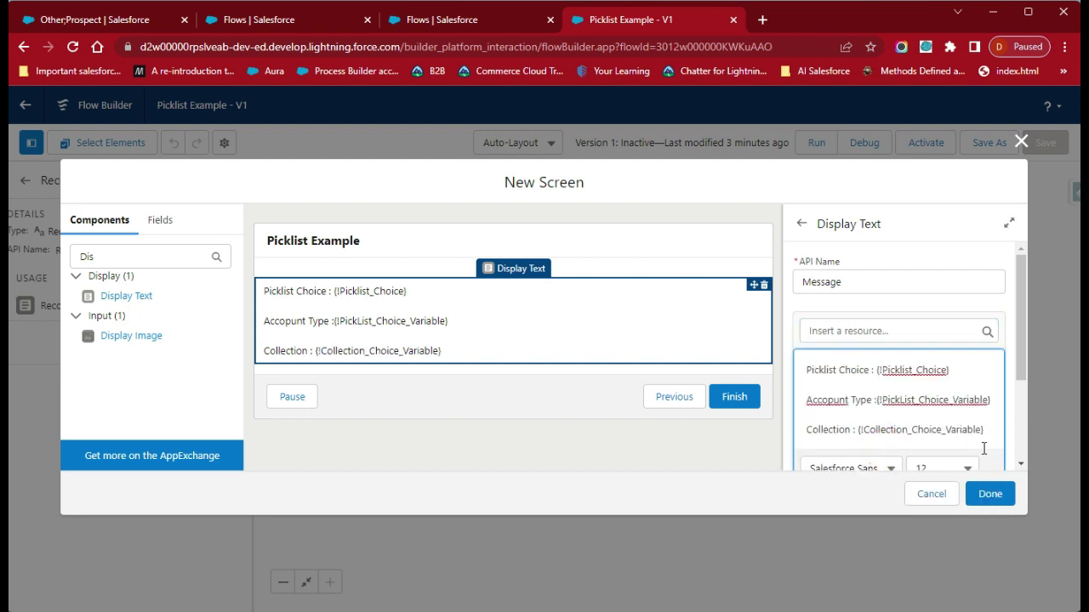
Add a line captioned "Record Choice :" at the end of the Message text and insert the Record_Choice screen component after it
key("Return")
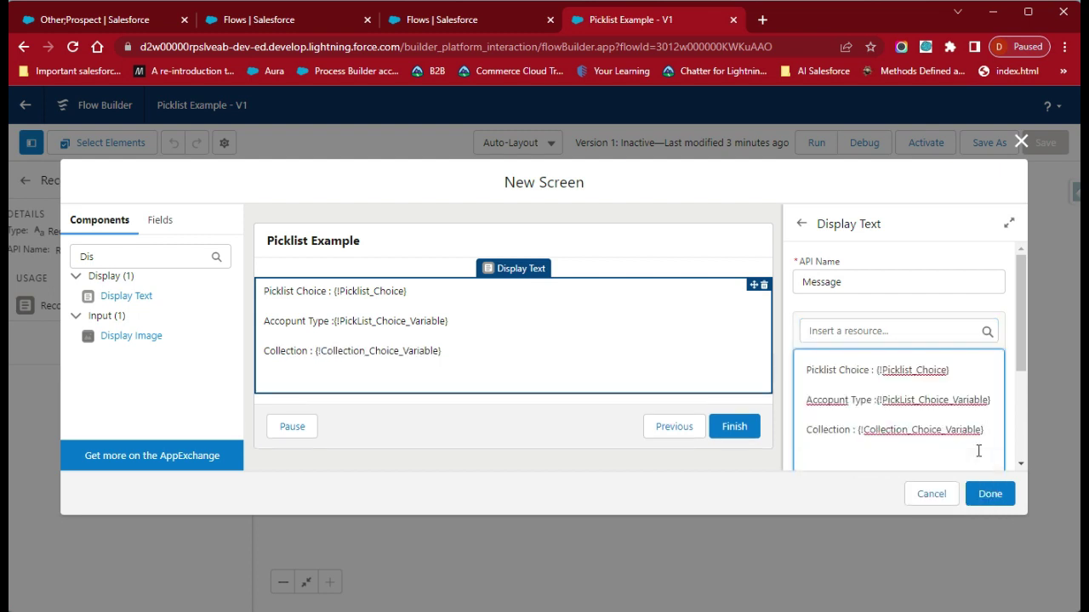
type("Record Choice :")
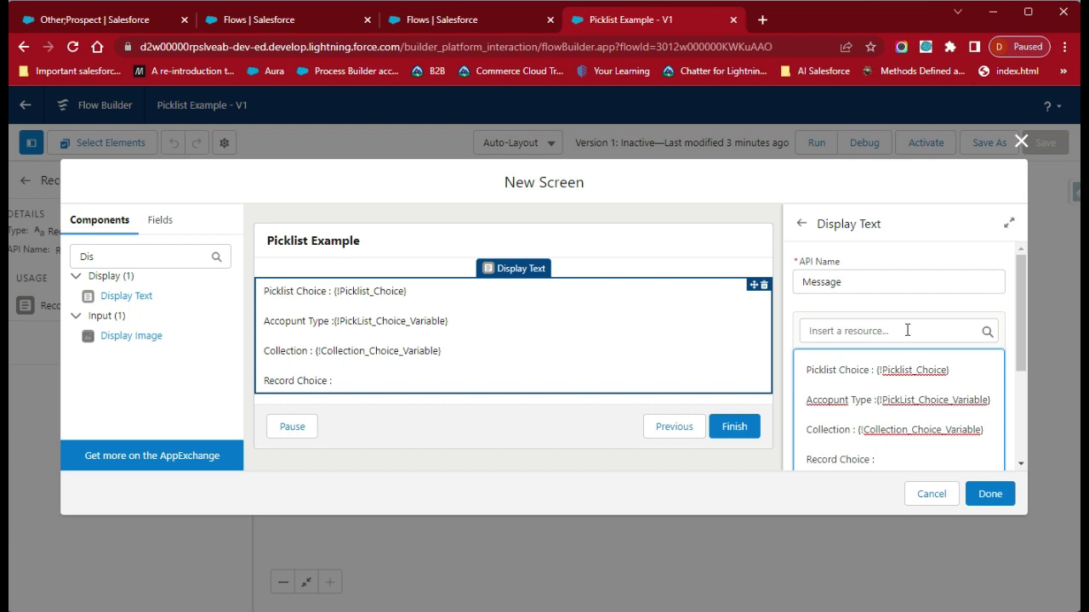
left_click(907, 330)
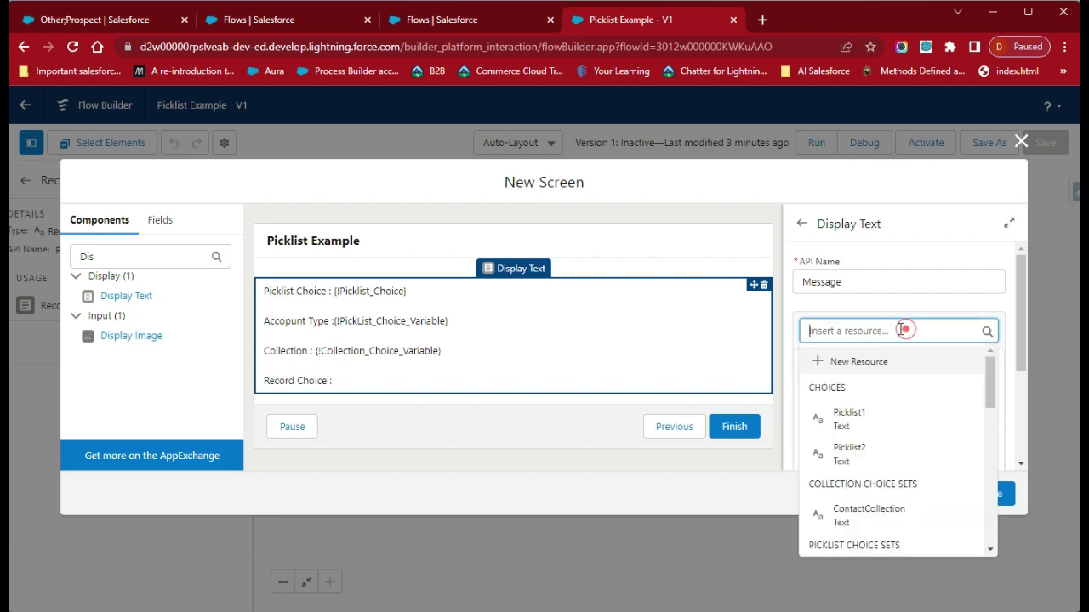
scroll(868, 511, "down", 1)
scroll(879, 540, "down", 1)
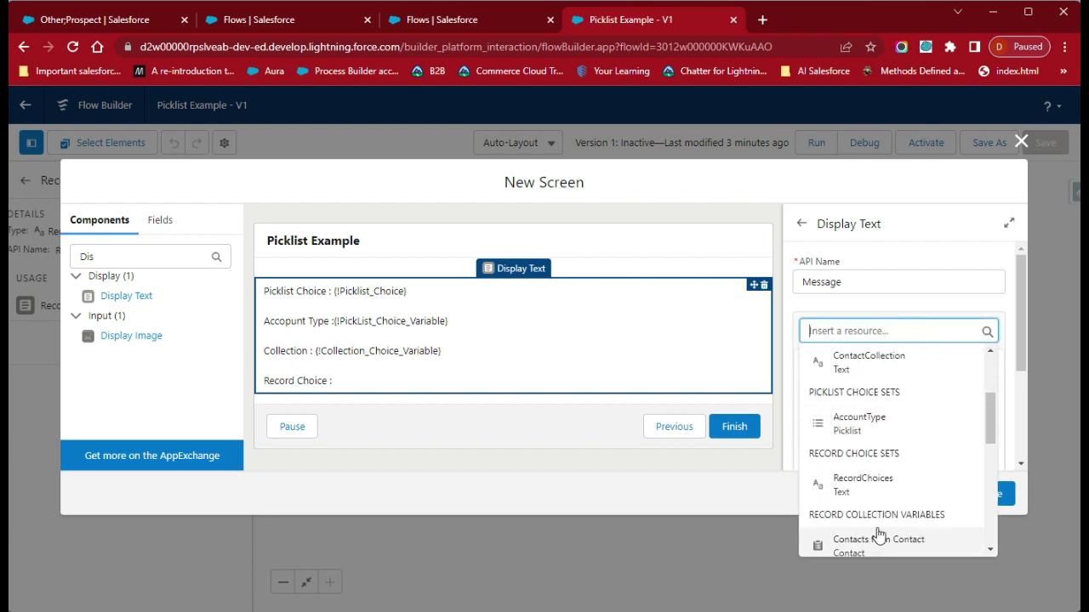
scroll(889, 502, "down", 1)
scroll(880, 519, "down", 1)
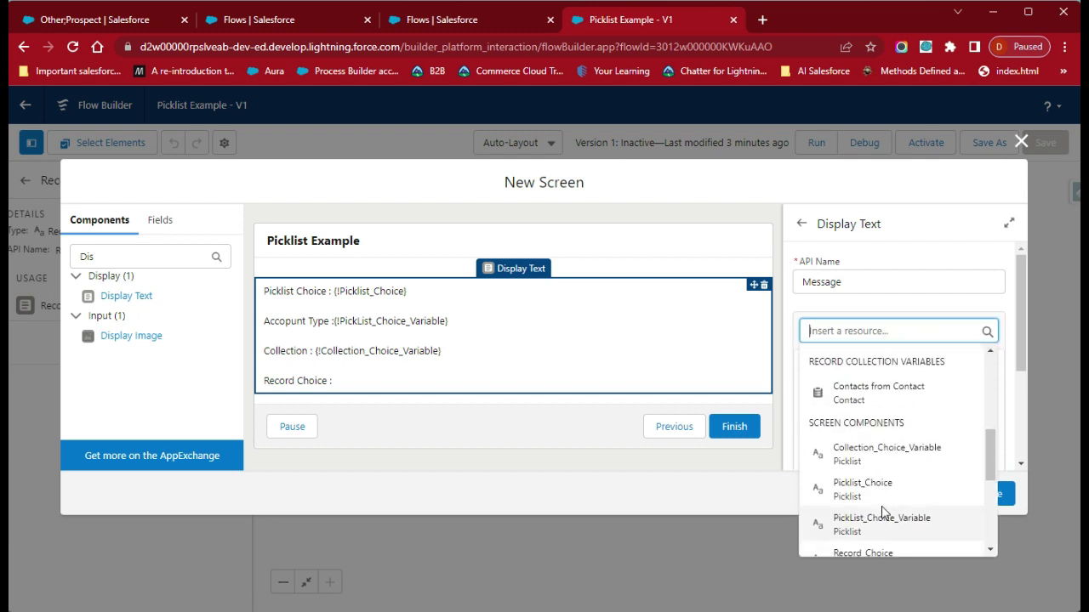
left_click(874, 548)
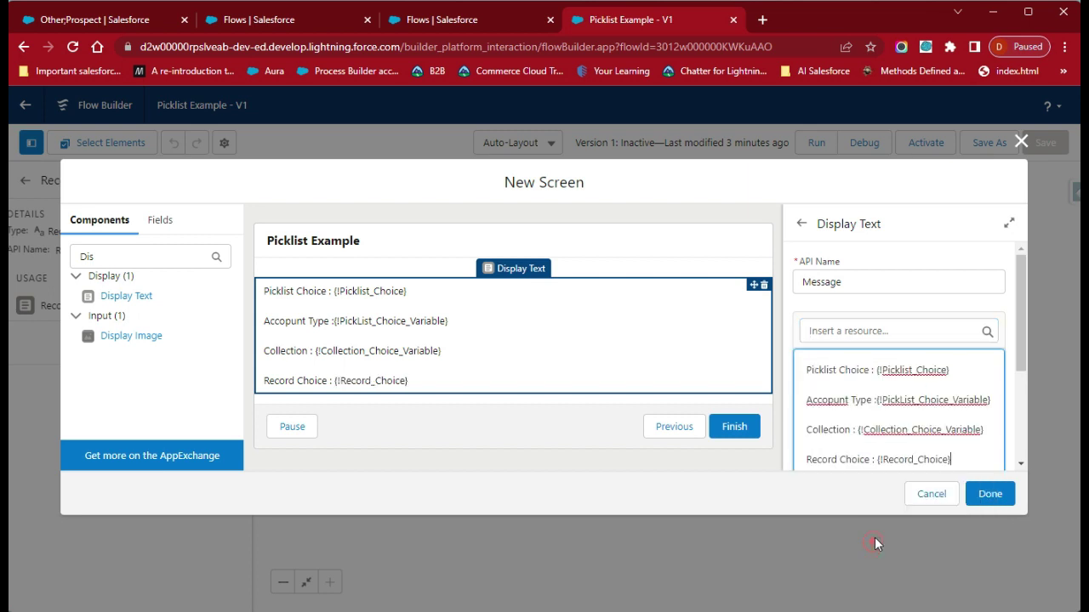
Finish the Output screen and save the flow
left_click(970, 460)
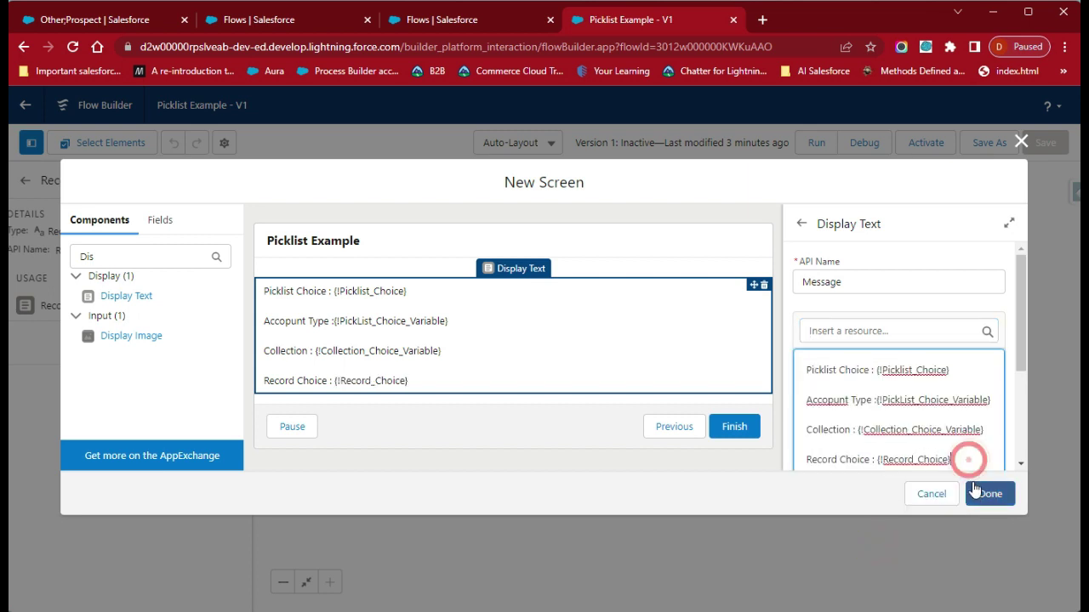
left_click(986, 494)
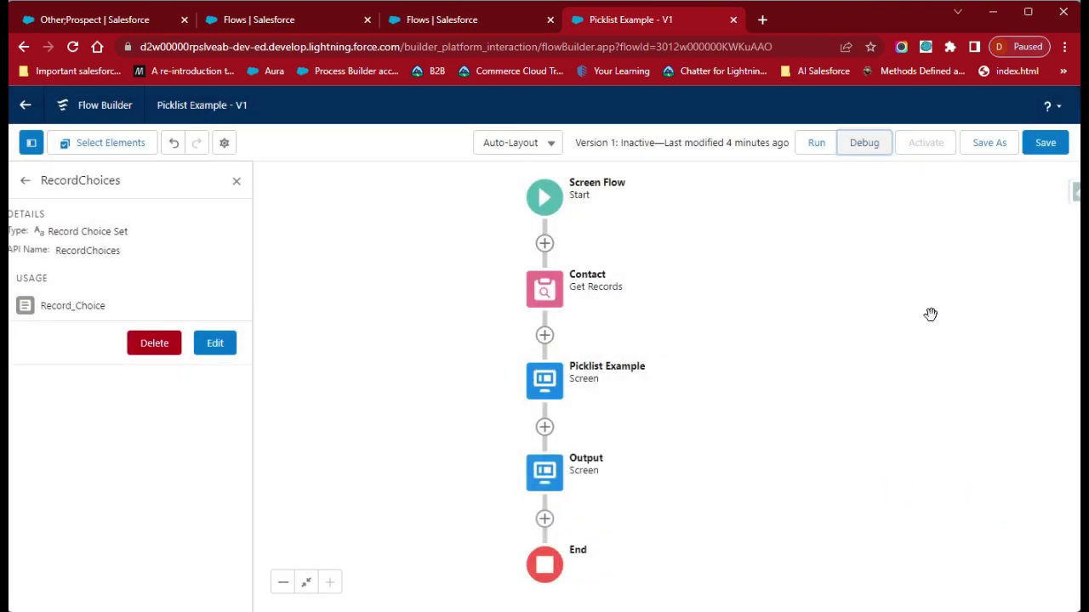
left_click(1043, 144)
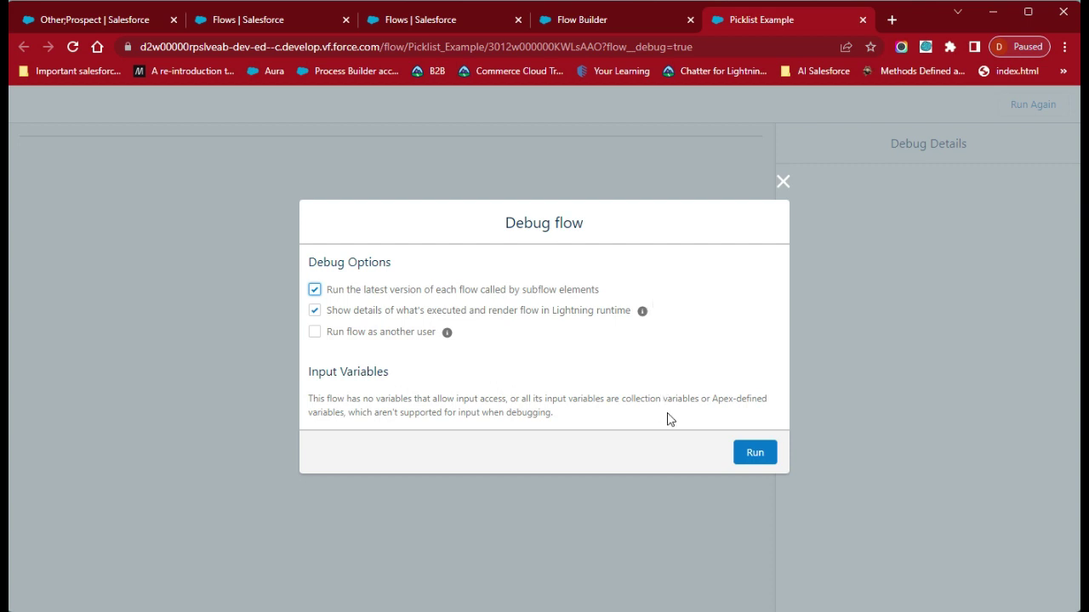
Start the debug run and choose Picklist 1 as the Picklist Choice and GenePoint as the Record Choice
left_click(755, 452)
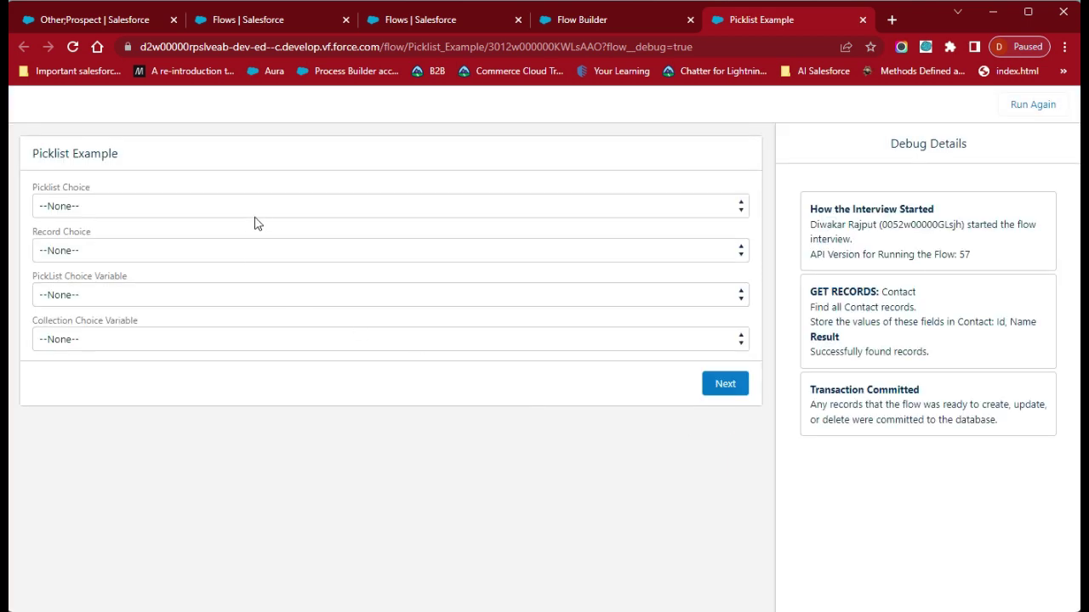
left_click(257, 206)
left_click(218, 241)
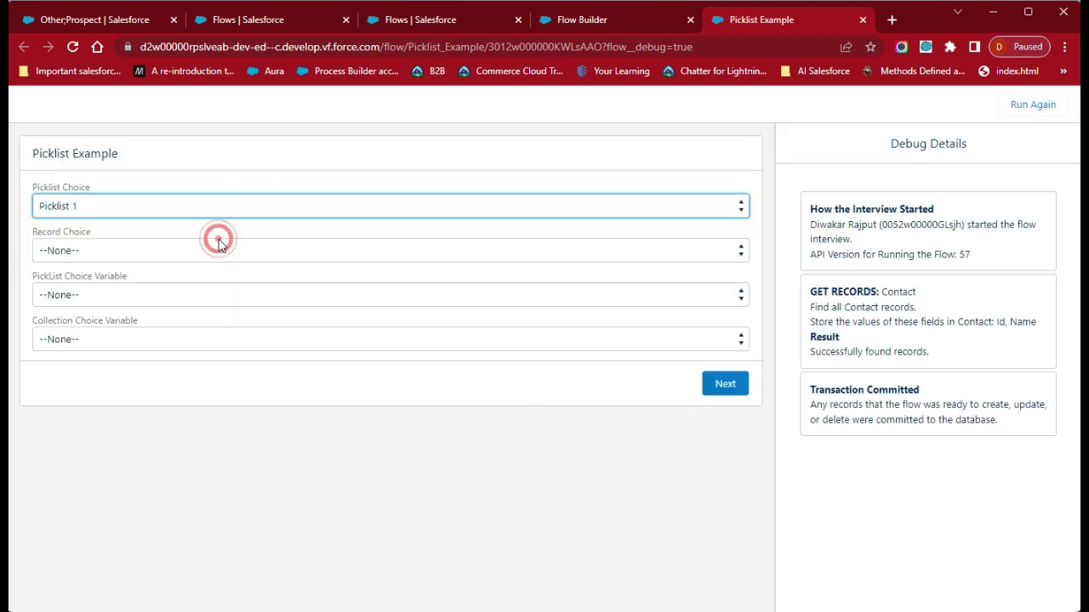
left_click(108, 252)
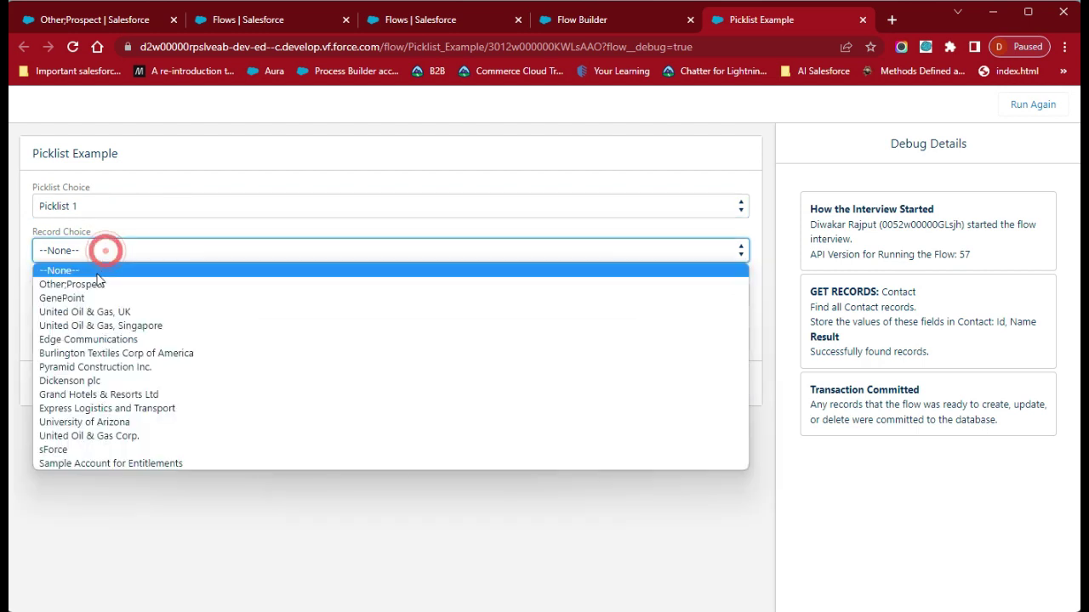
left_click(85, 298)
Choose Customer - Channel as the PickList Choice Variable, pick a contact as the Collection Choice Variable, and advance to the output screen
left_click(90, 294)
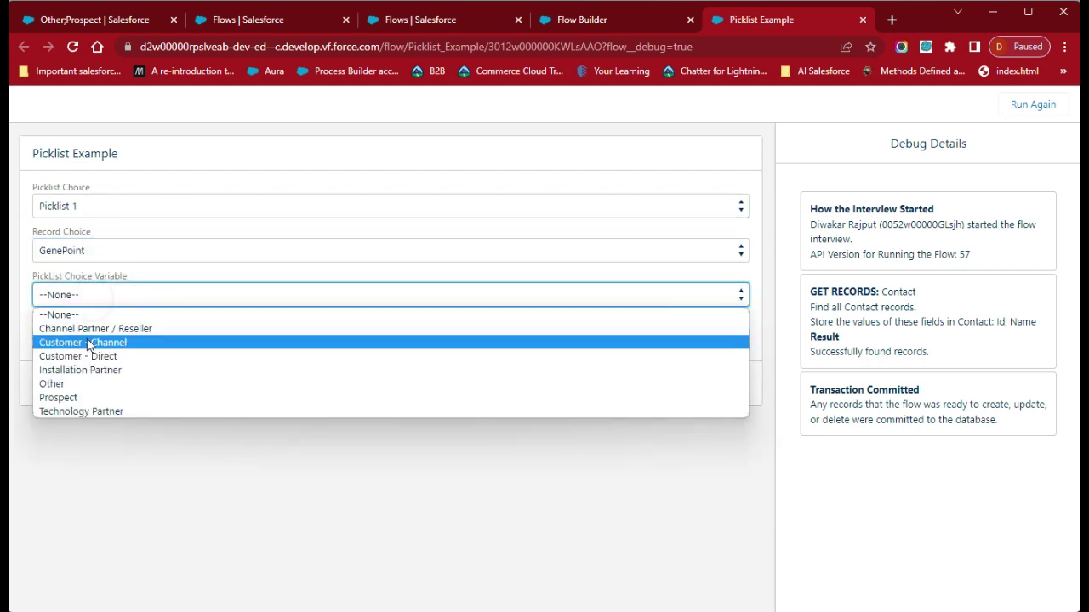
left_click(89, 344)
left_click(85, 339)
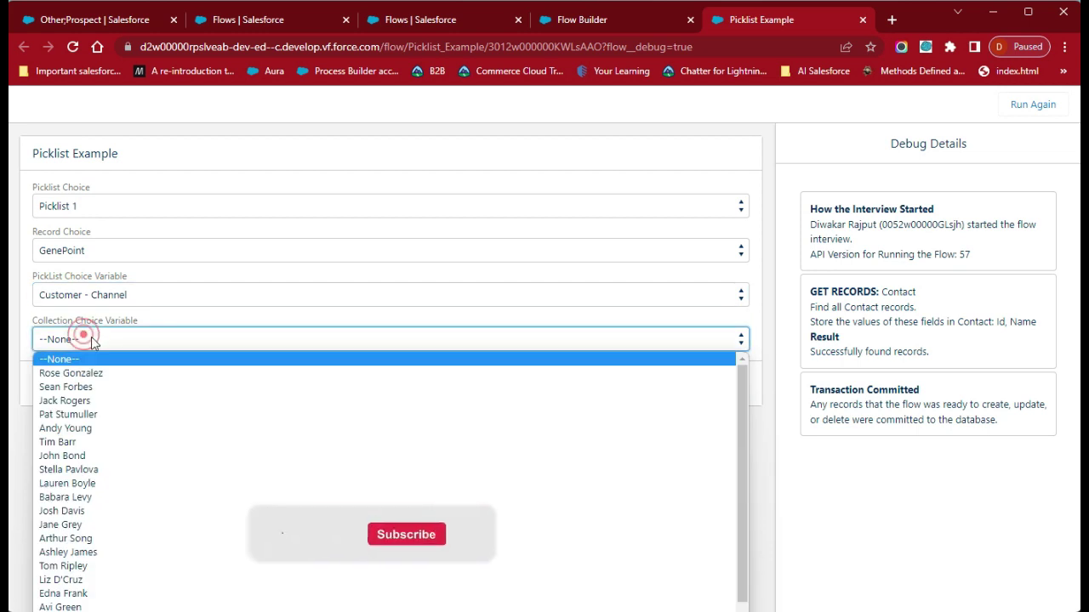
left_click(86, 402)
left_click(711, 385)
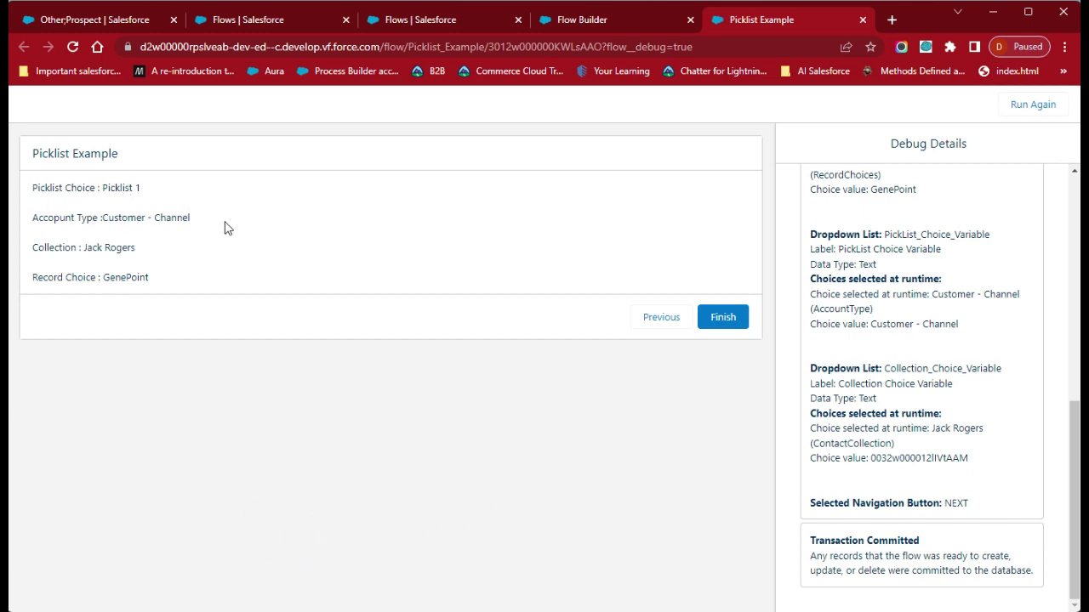
Examine the selected values shown on the flow's output screen
left_click_drag(84, 249, 198, 249)
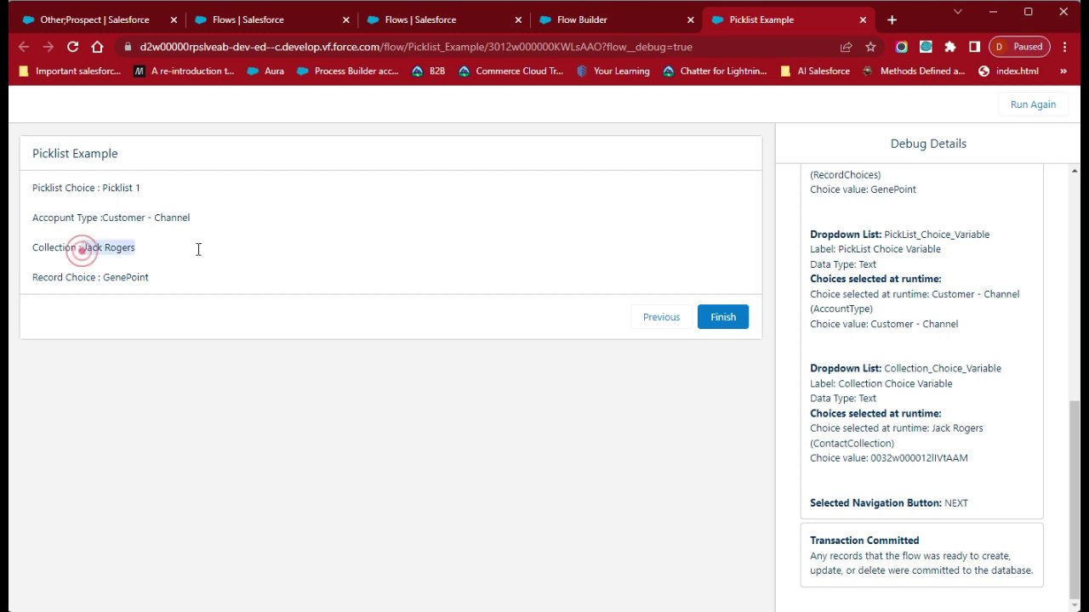
double_click(110, 278)
left_click_drag(169, 283, 34, 188)
left_click(166, 281)
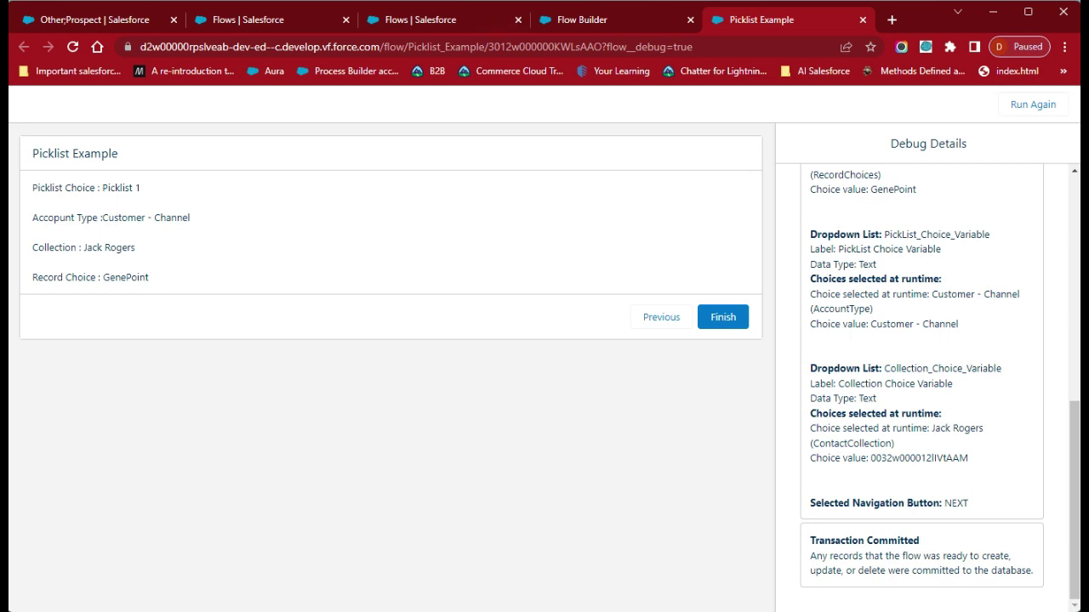
Close the outdated Flow Builder tab and reopen the Picklist Example flow from Setup
left_click(558, 19)
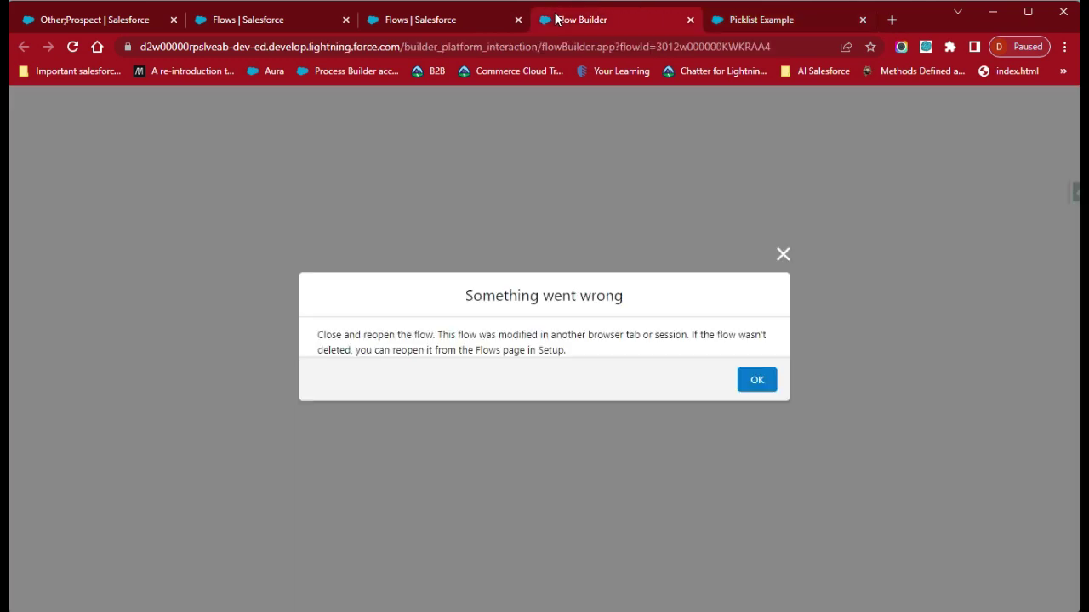
left_click(748, 382)
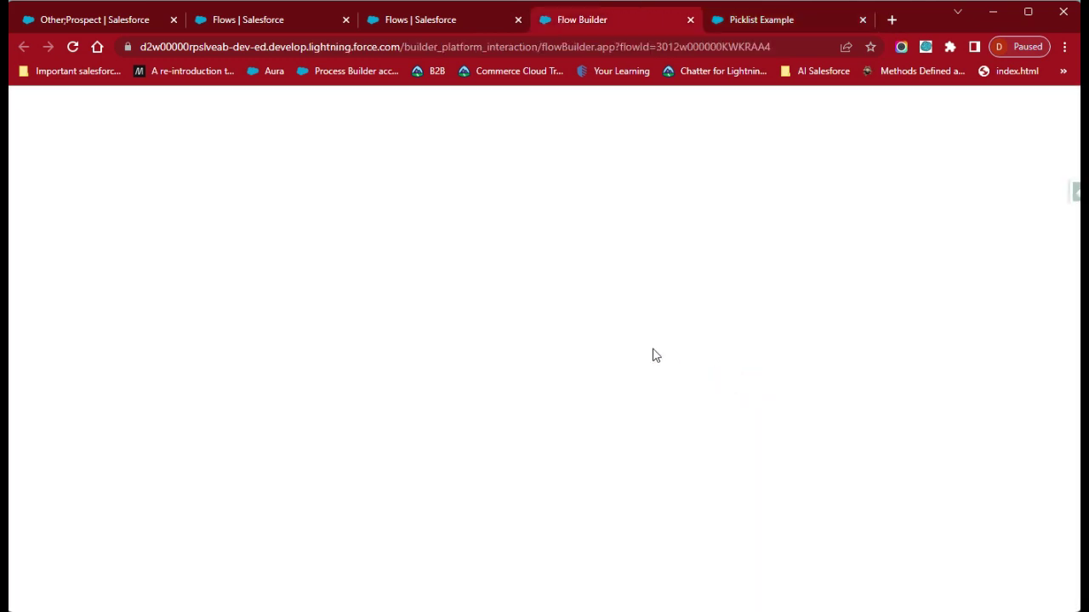
left_click(689, 19)
left_click(437, 20)
left_click(291, 538)
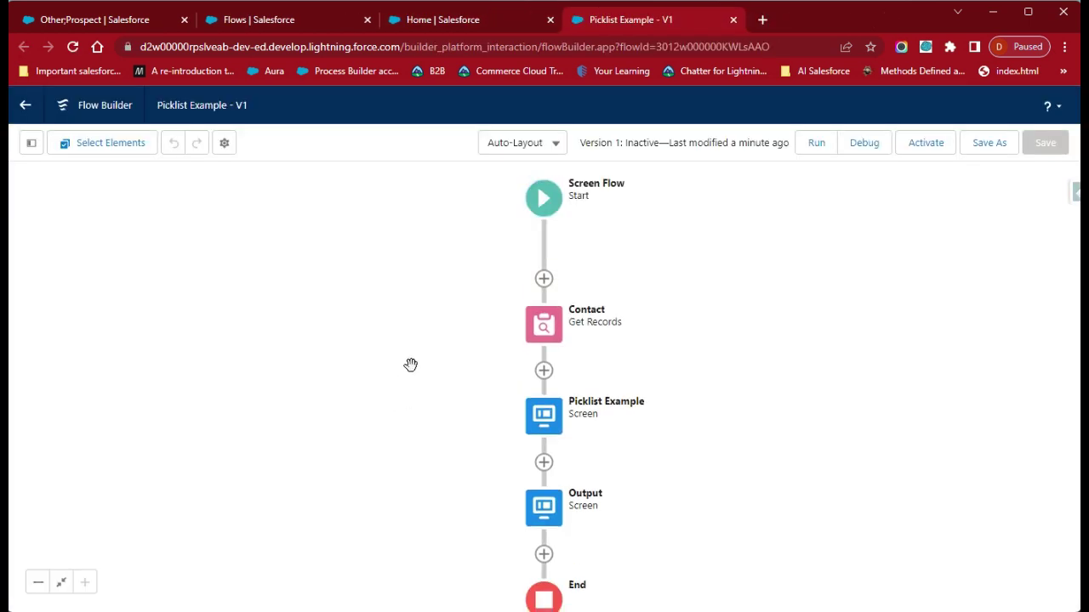
left_click(411, 365)
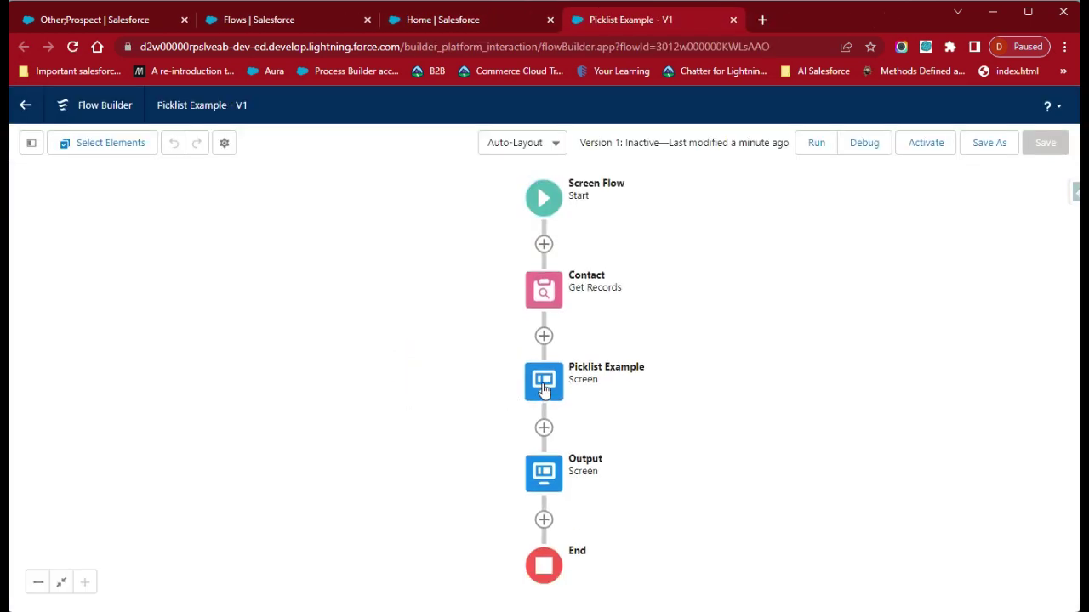
Open the Picklist Example screen for editing and examine the choice configuration of the Picklist Choice component
left_click(543, 387)
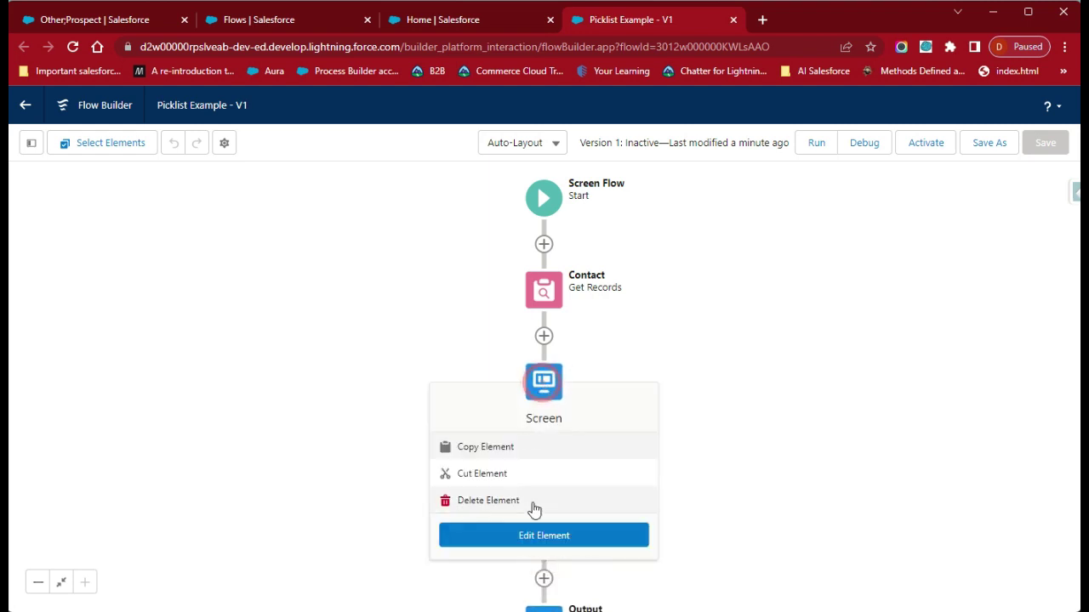
left_click(522, 533)
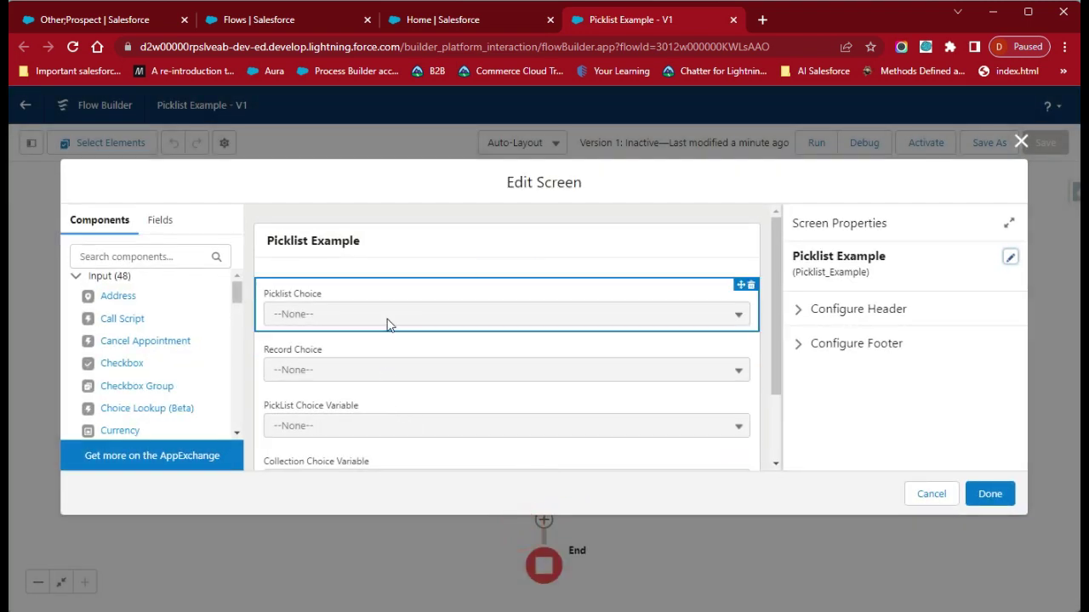
left_click(388, 322)
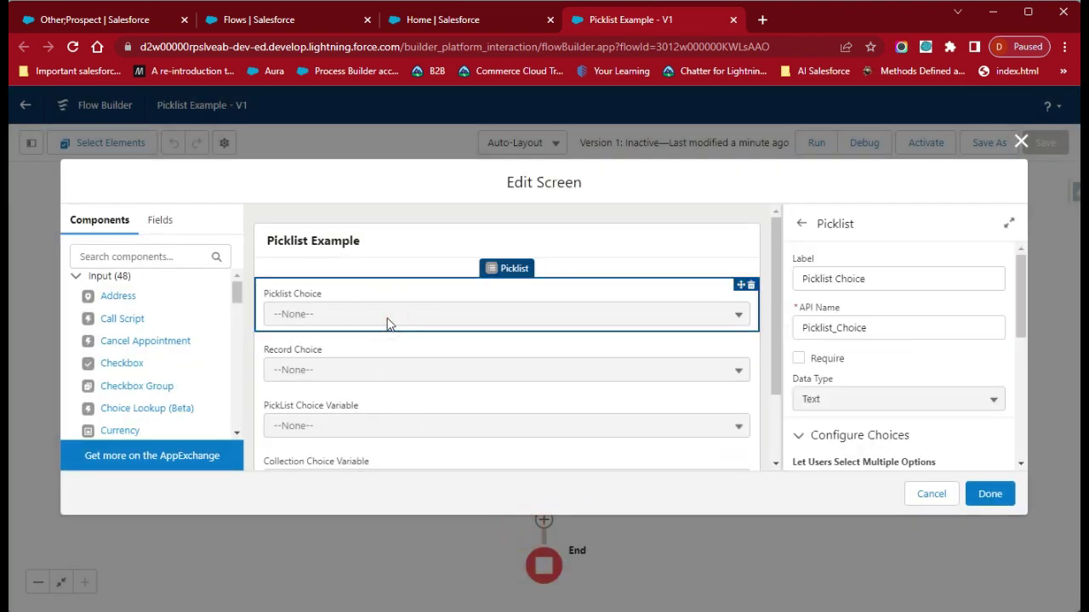
scroll(899, 369, "down", 3)
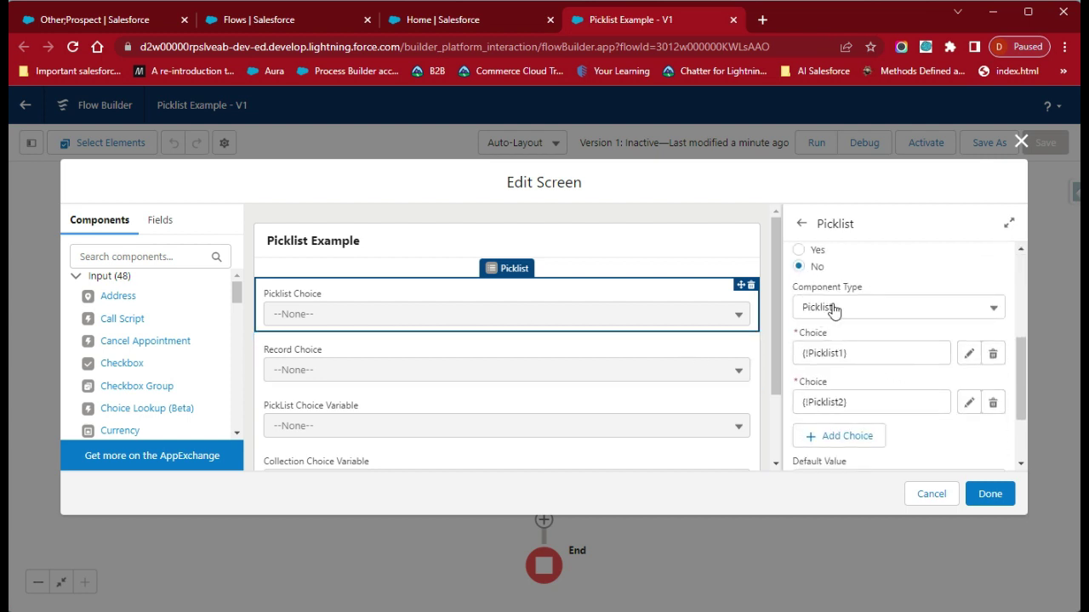
scroll(873, 337, "up", 1)
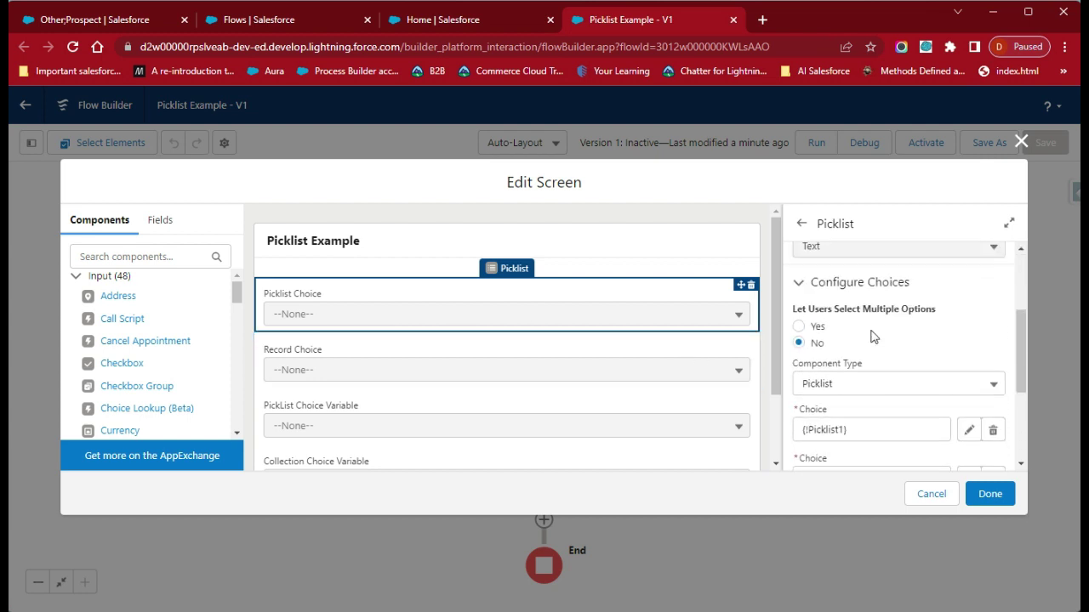
Try letting users select multiple options in the Picklist Choice component, and switch it back to single selection
left_click(799, 326)
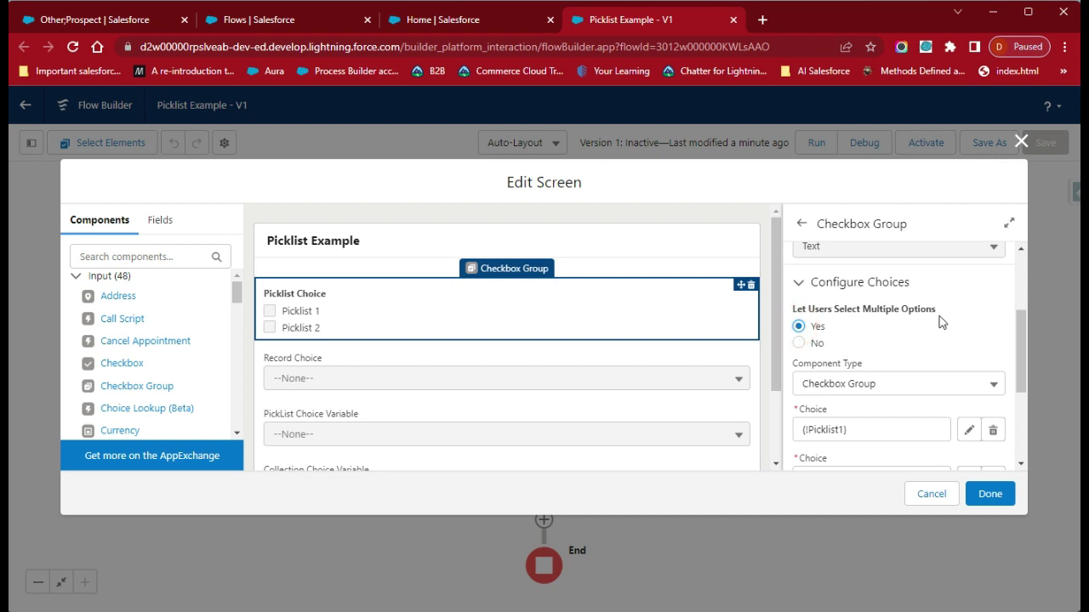
left_click(799, 343)
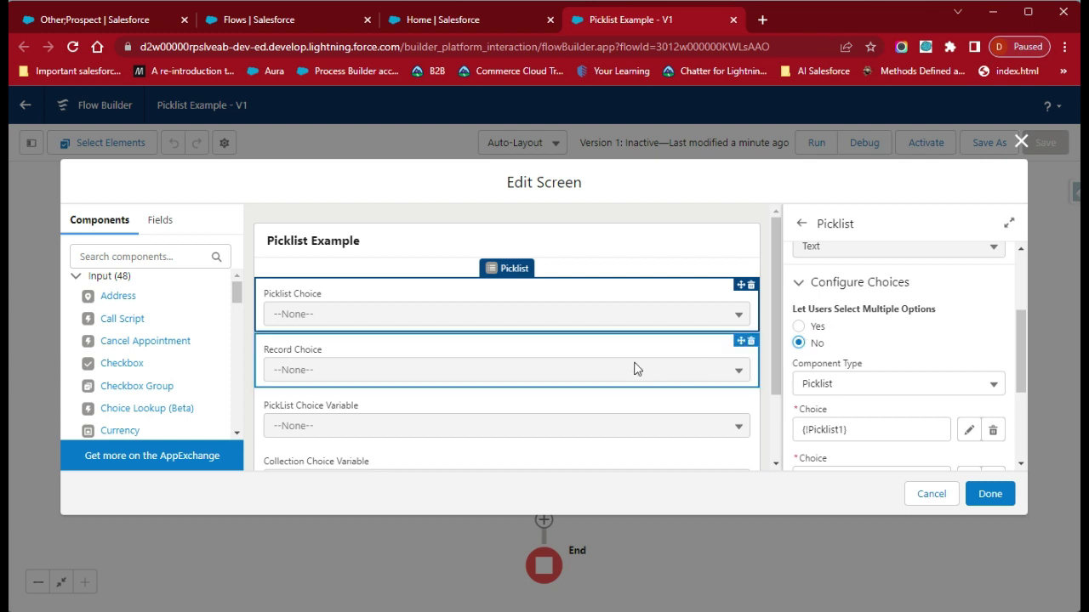
scroll(544, 399, "down", 2)
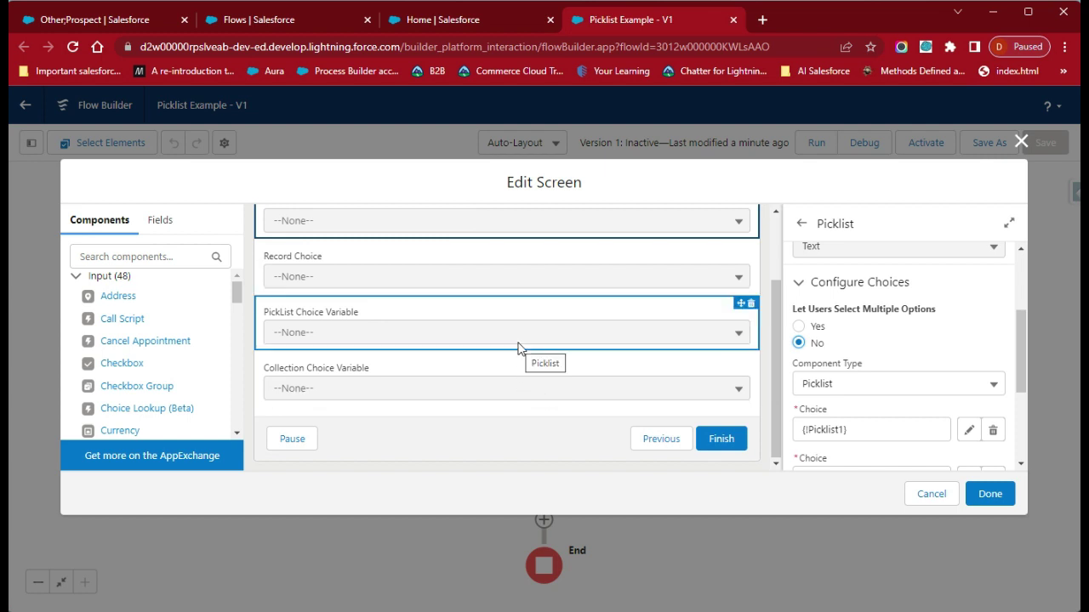
Let users select multiple options in the Collection Choice Variable component, finish editing the screen, and save the flow
left_click(480, 383)
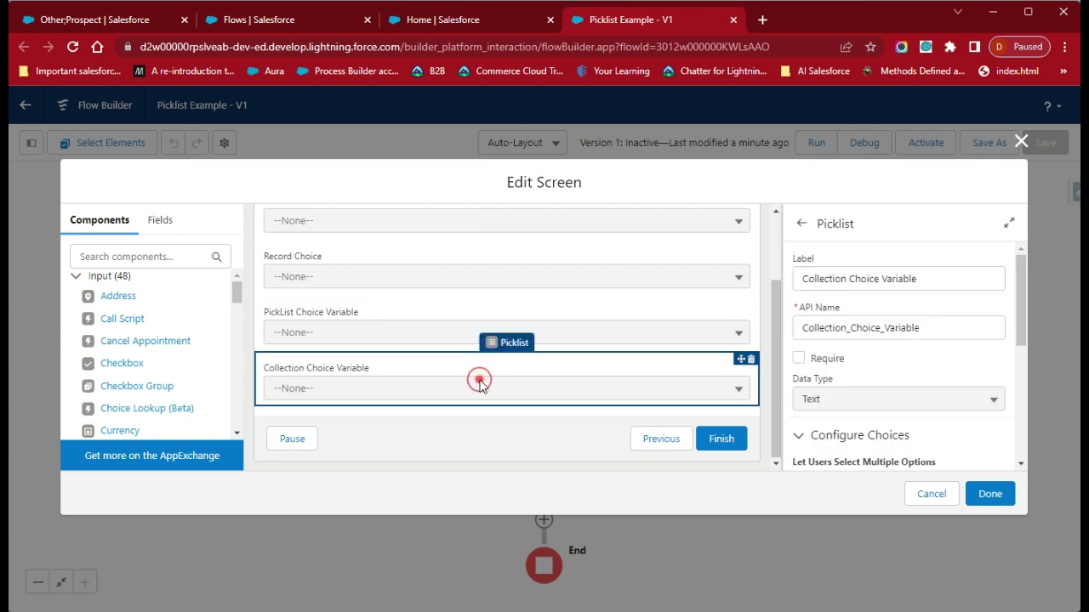
scroll(808, 374, "down", 3)
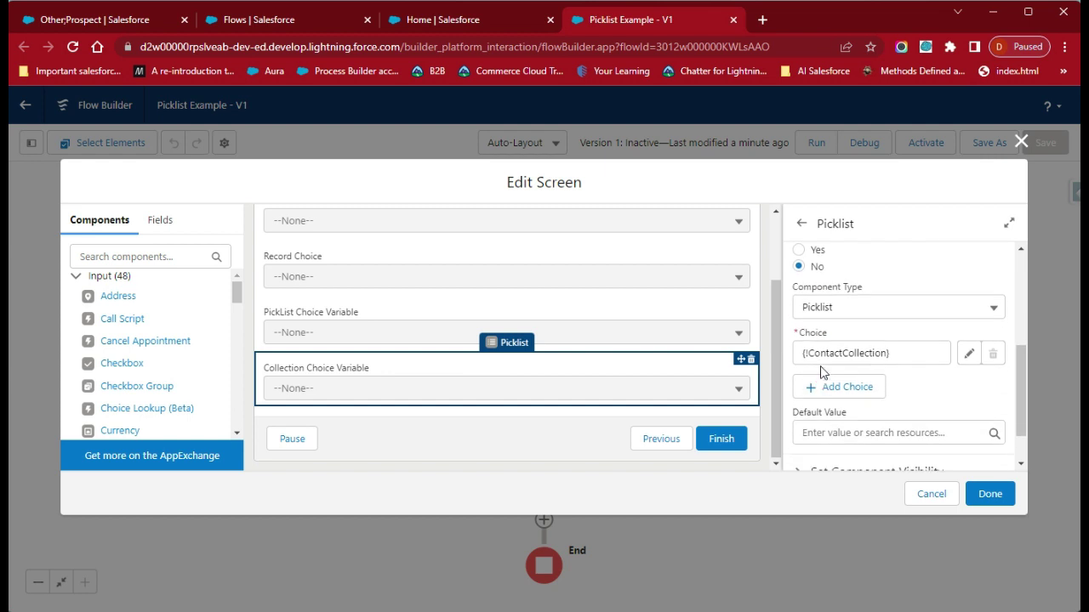
left_click(797, 249)
scroll(796, 255, "up", 1)
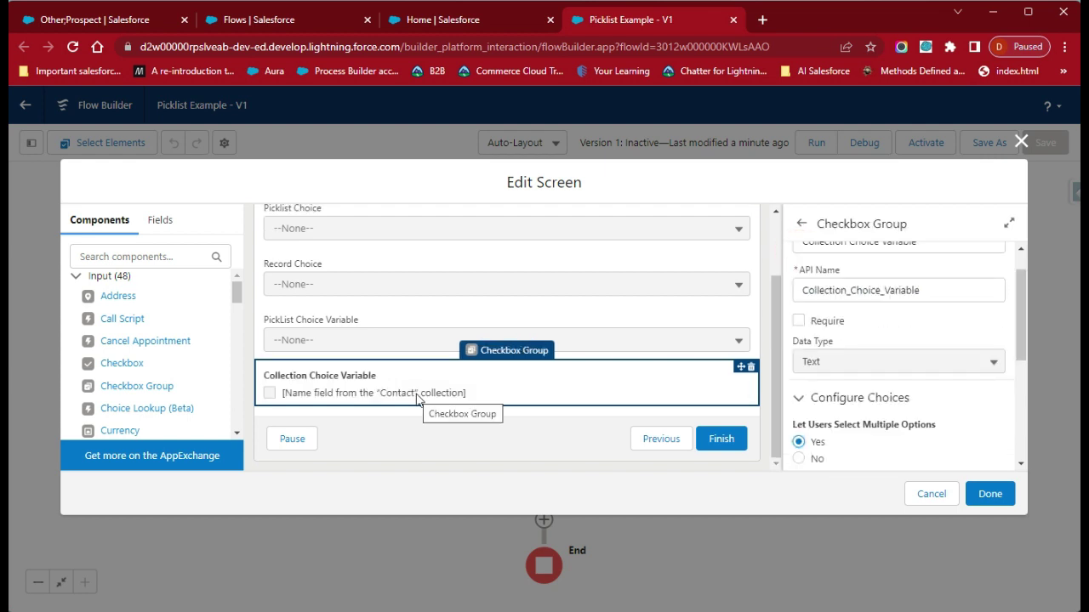
left_click(986, 495)
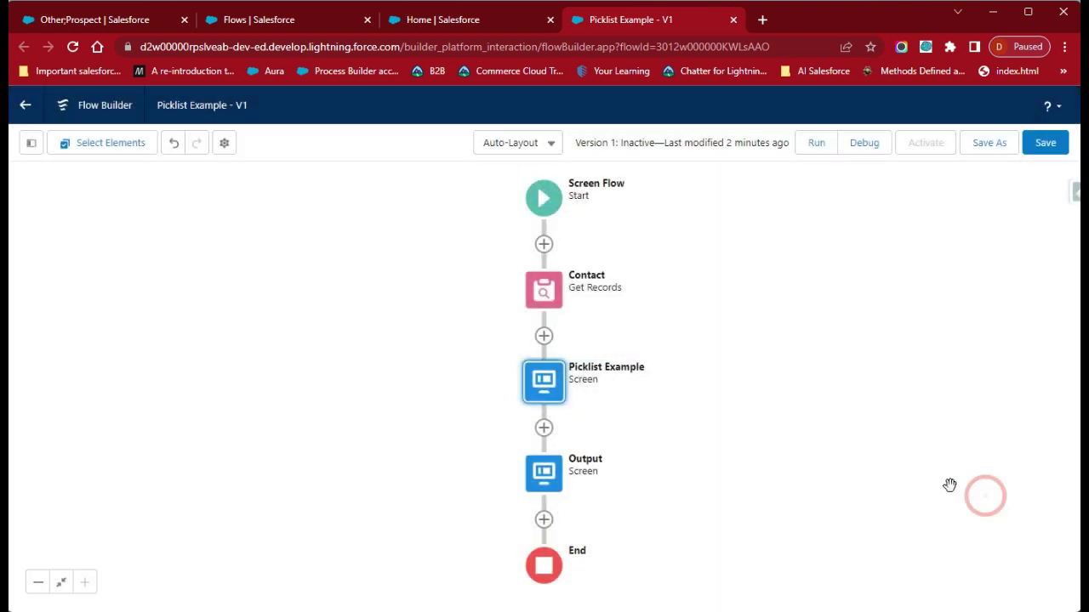
left_click(1044, 143)
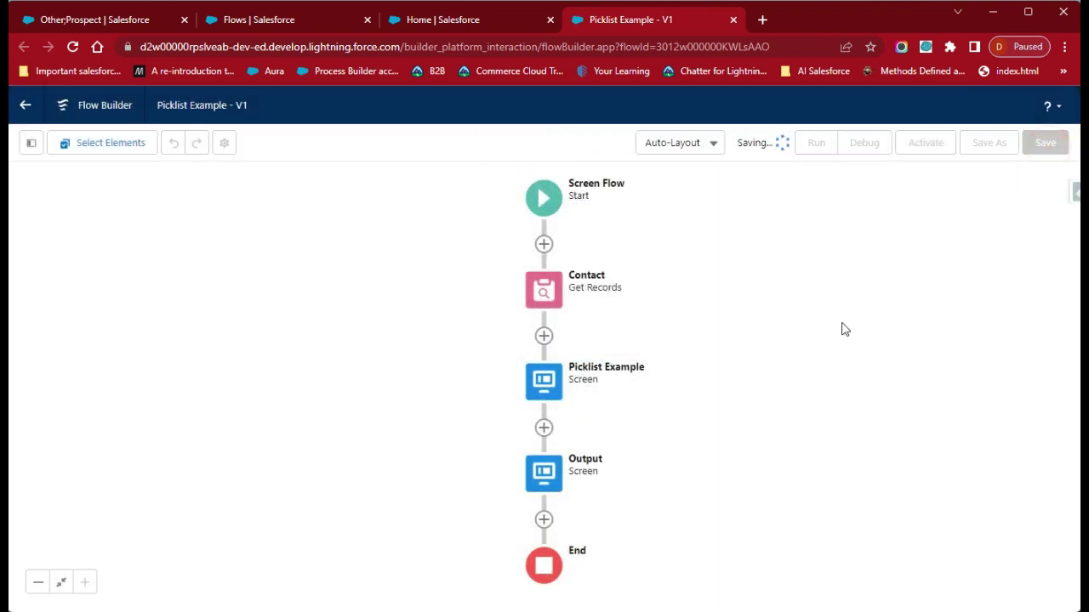
Run the flow in debug mode and examine the three picklists and the contact checkboxes on its first screen
left_click(867, 149)
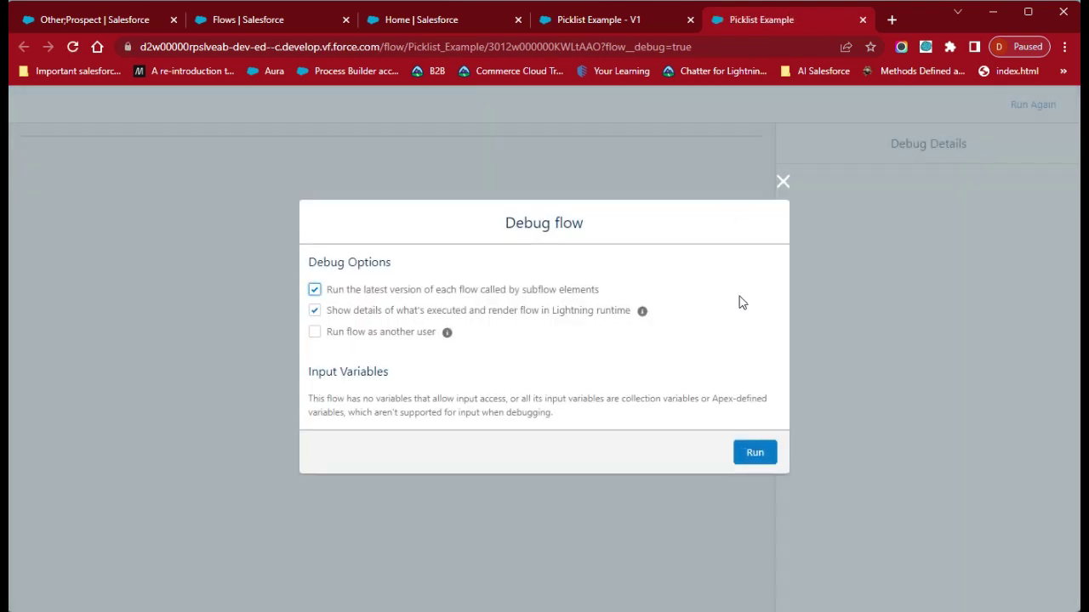
left_click(761, 457)
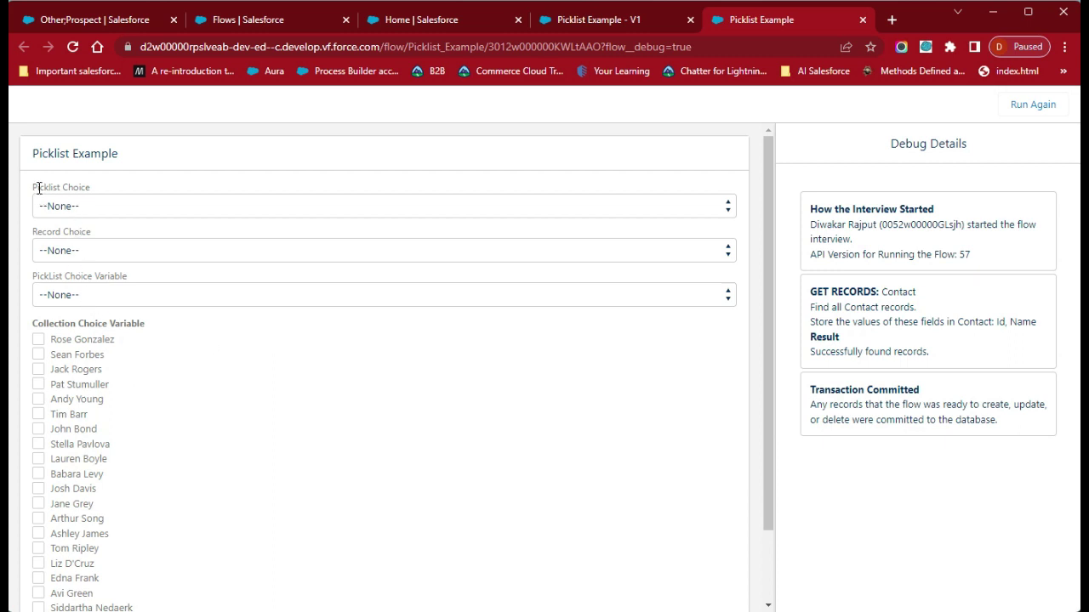
left_click_drag(31, 191, 95, 295)
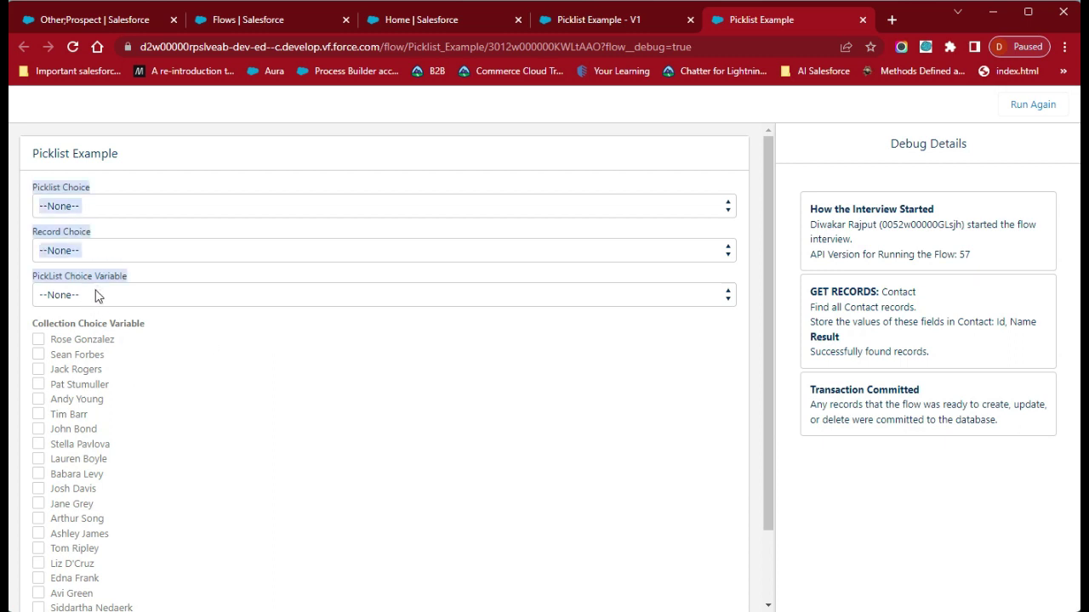
scroll(198, 292, "down", 2)
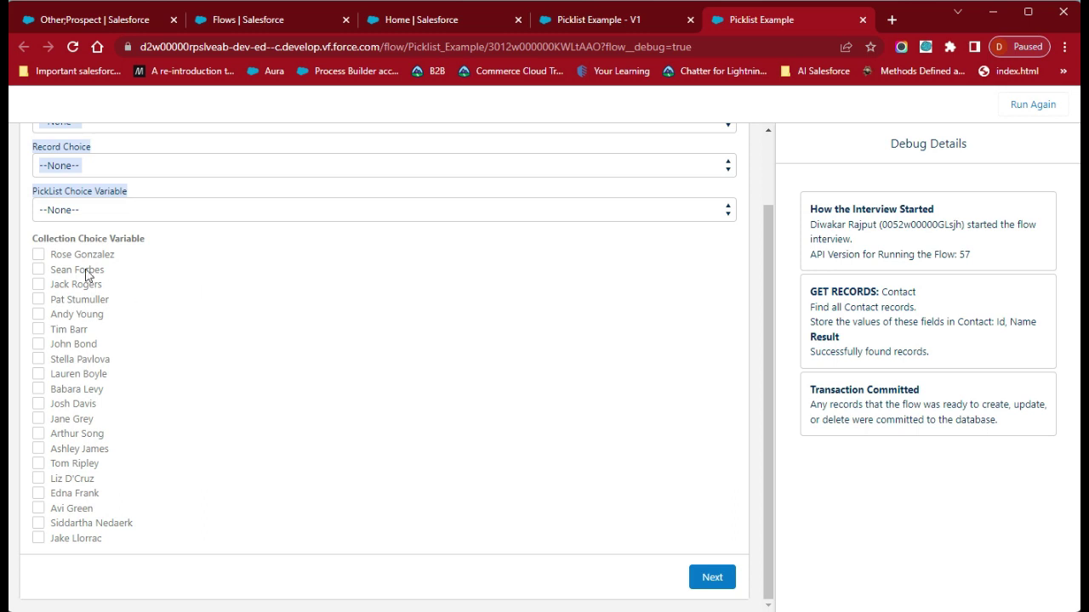
left_click_drag(36, 242, 161, 555)
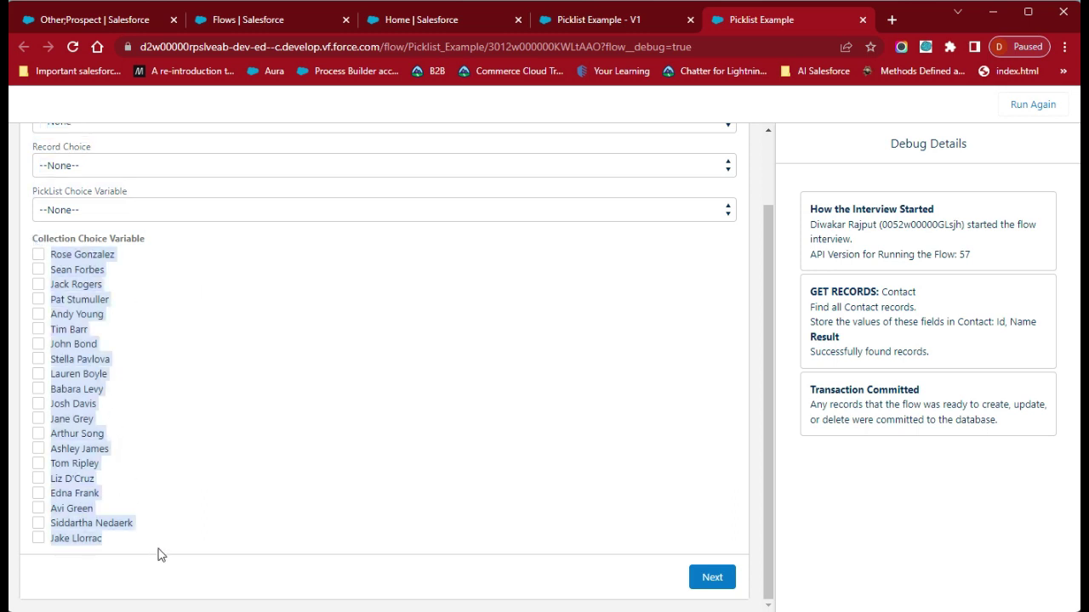
left_click(248, 377)
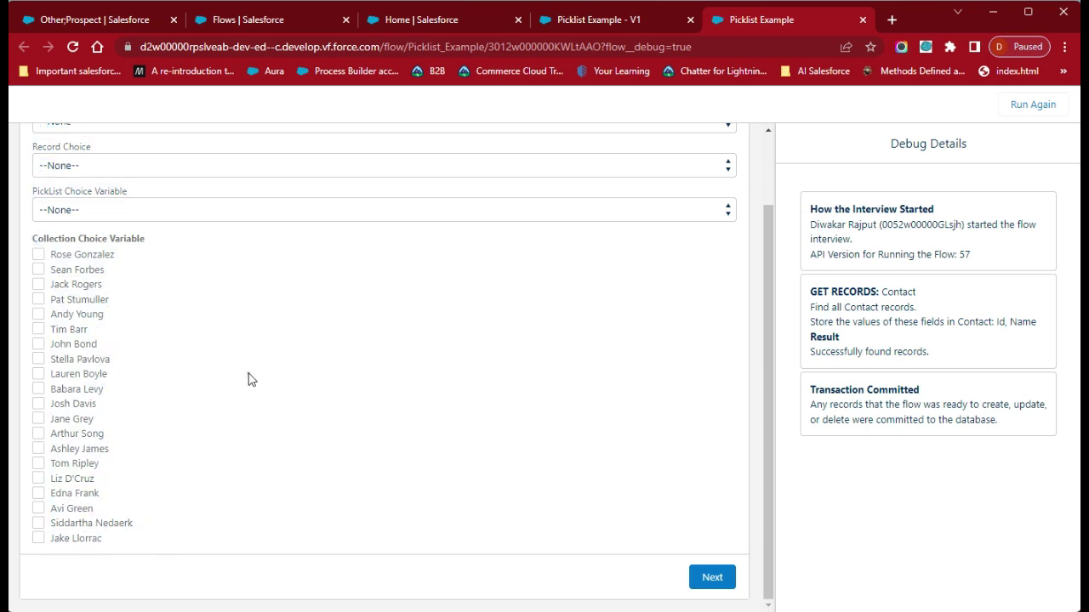
Select the first, fourth and sixth contacts under Collection Choice Variable
left_click(38, 255)
left_click(38, 299)
left_click(38, 329)
Set Picklist Choice to Picklist 1, Record Choice to GenePoint and PickList Choice Variable to Customer - Channel, and advance to the output screen
scroll(225, 302, "up", 1)
left_click(168, 196)
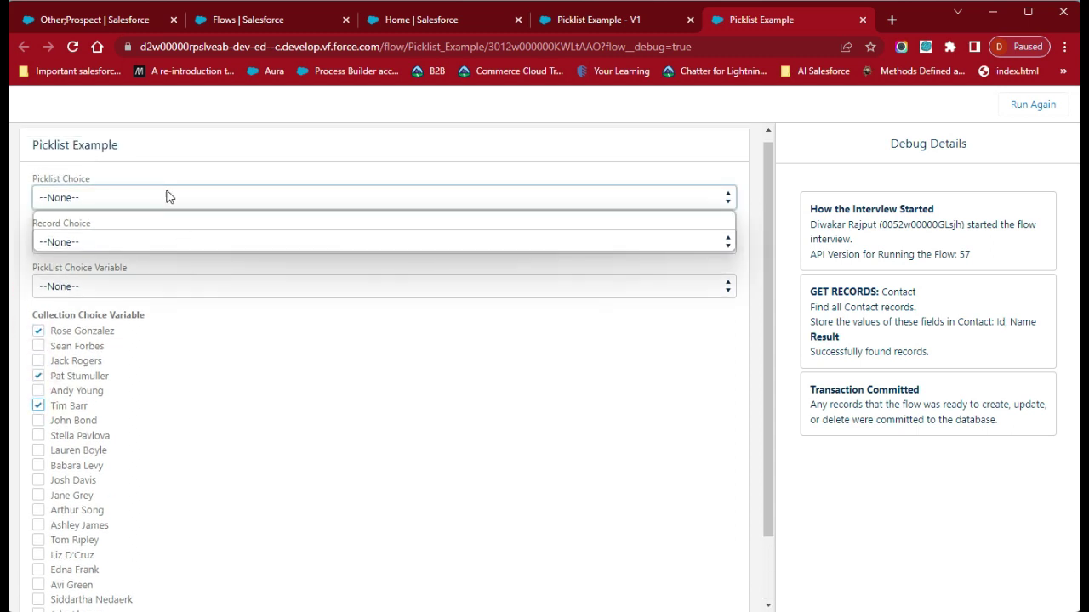
left_click(145, 236)
left_click(144, 242)
left_click(132, 285)
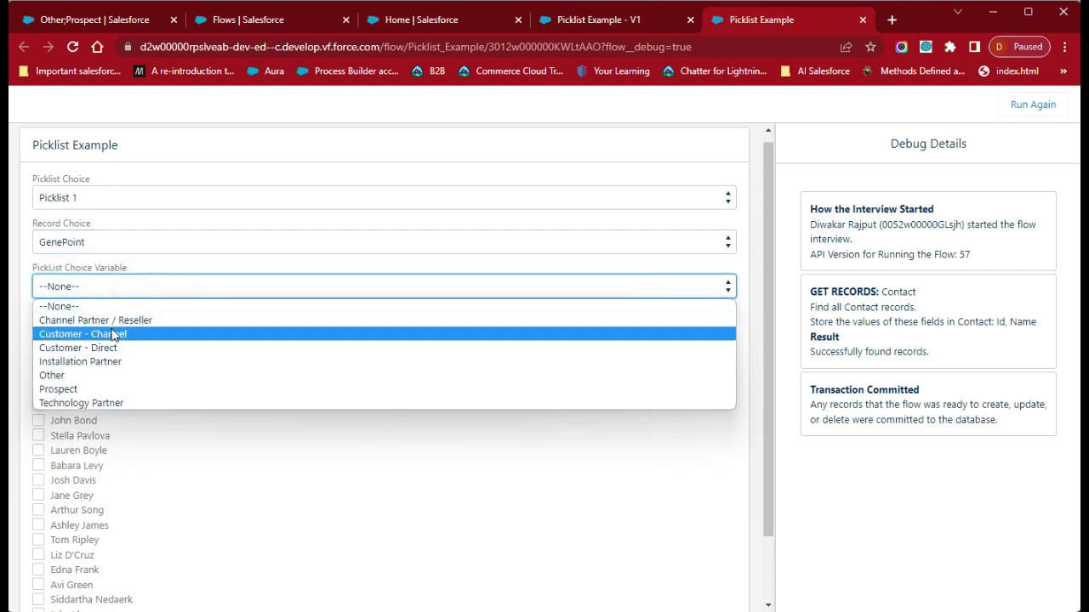
left_click(111, 332)
scroll(613, 491, "down", 2)
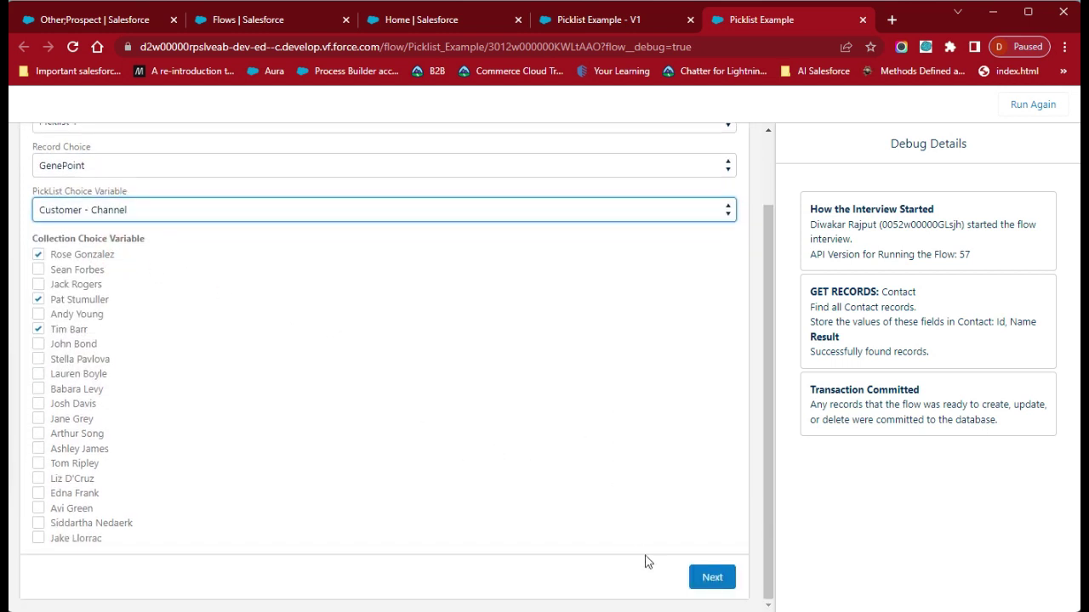
left_click(712, 578)
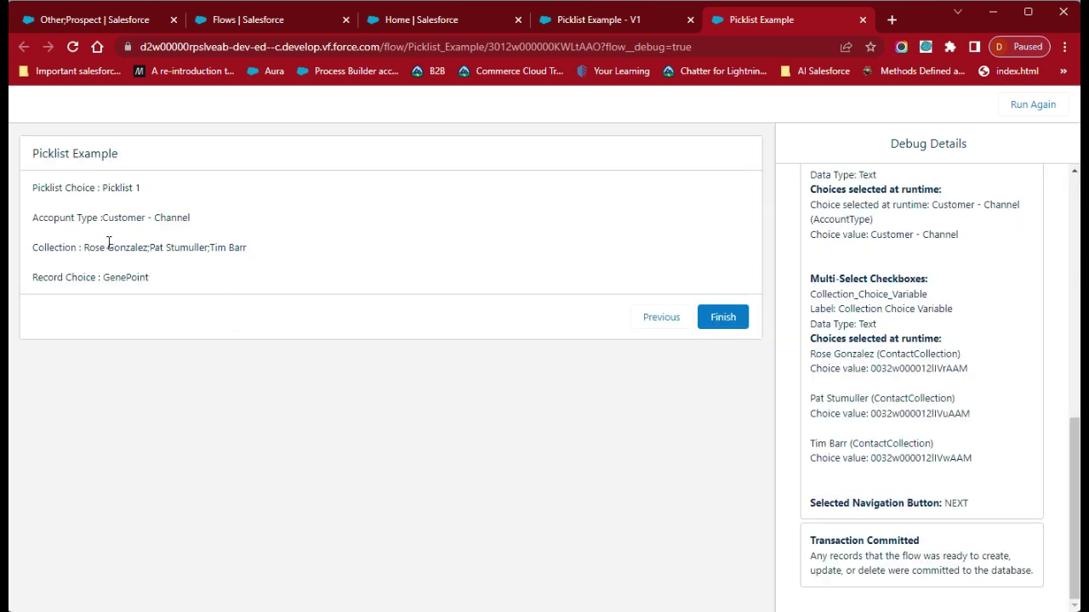
Examine how the selected contacts are listed in the Collection line of the output screen
left_click_drag(86, 247, 255, 249)
double_click(173, 247)
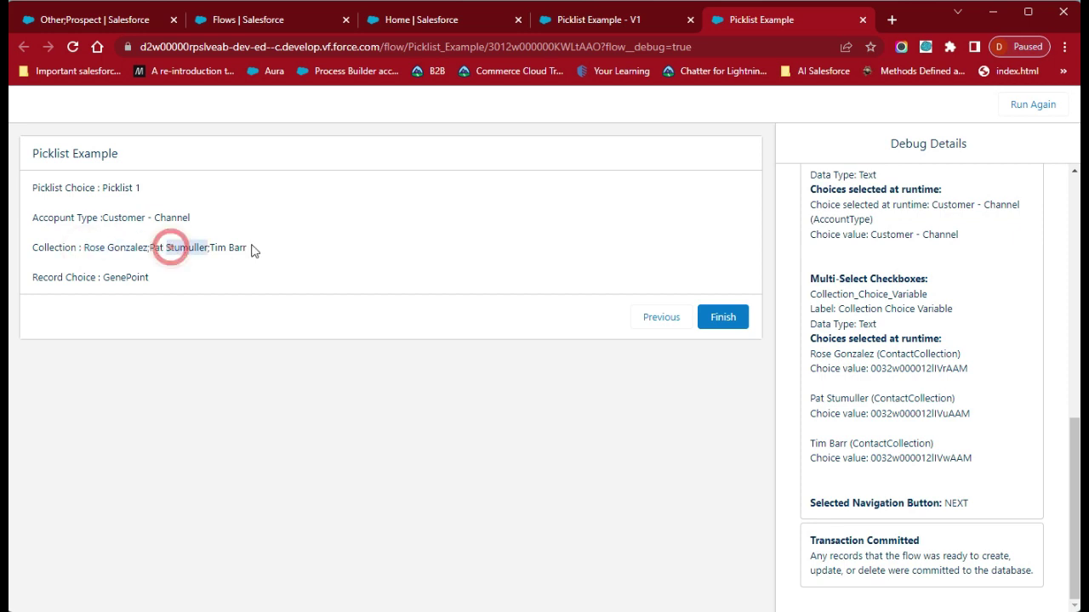
double_click(238, 248)
left_click(240, 246)
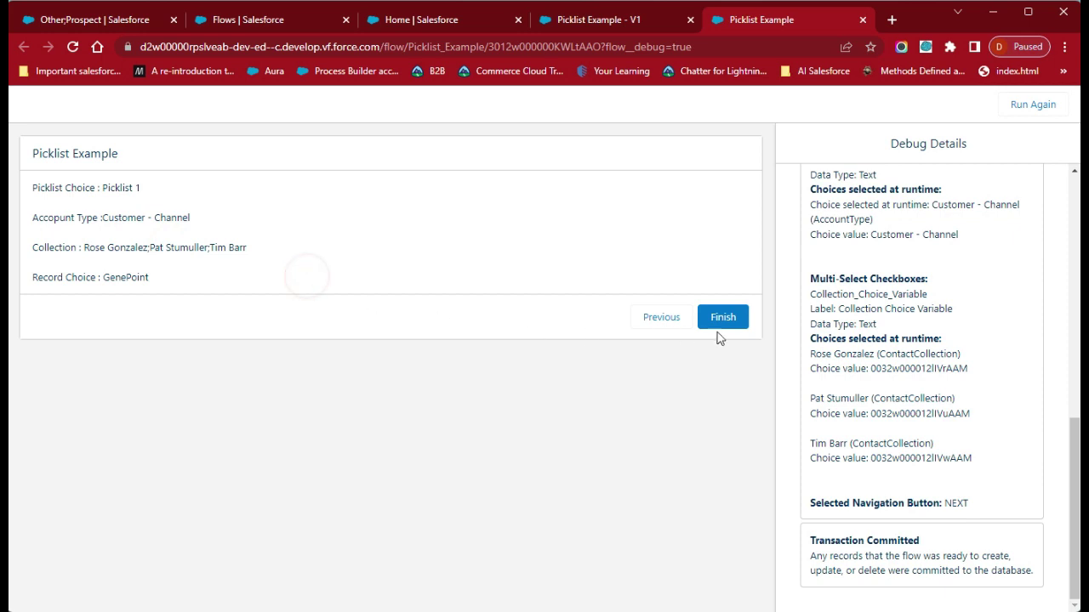